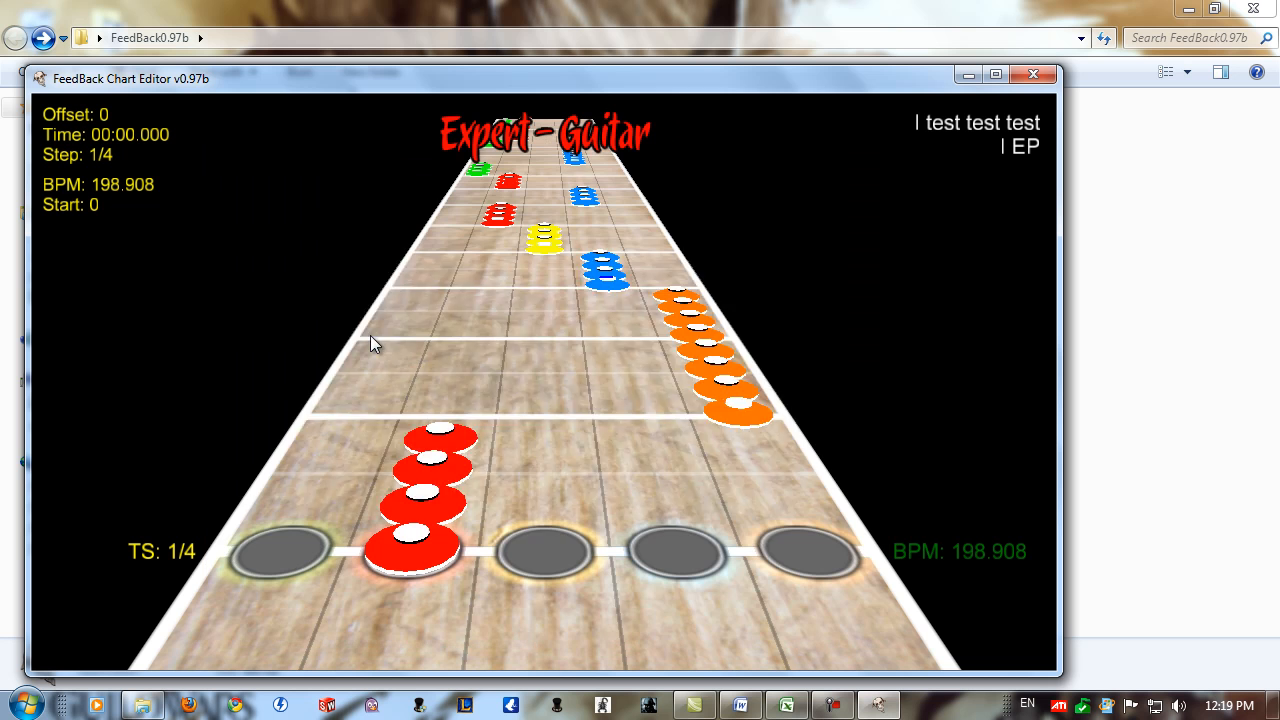
Load the chart "Meshuggah - I (V3 with solos) - Copy.chart" from the Meshuggah songs folder.
left_click(340, 343)
key("Down")
key("Down")
key("Down")
key("Down")
key("Down")
key("Down")
key("Down")
key("Down")
key("Down")
key("Down")
key("Down")
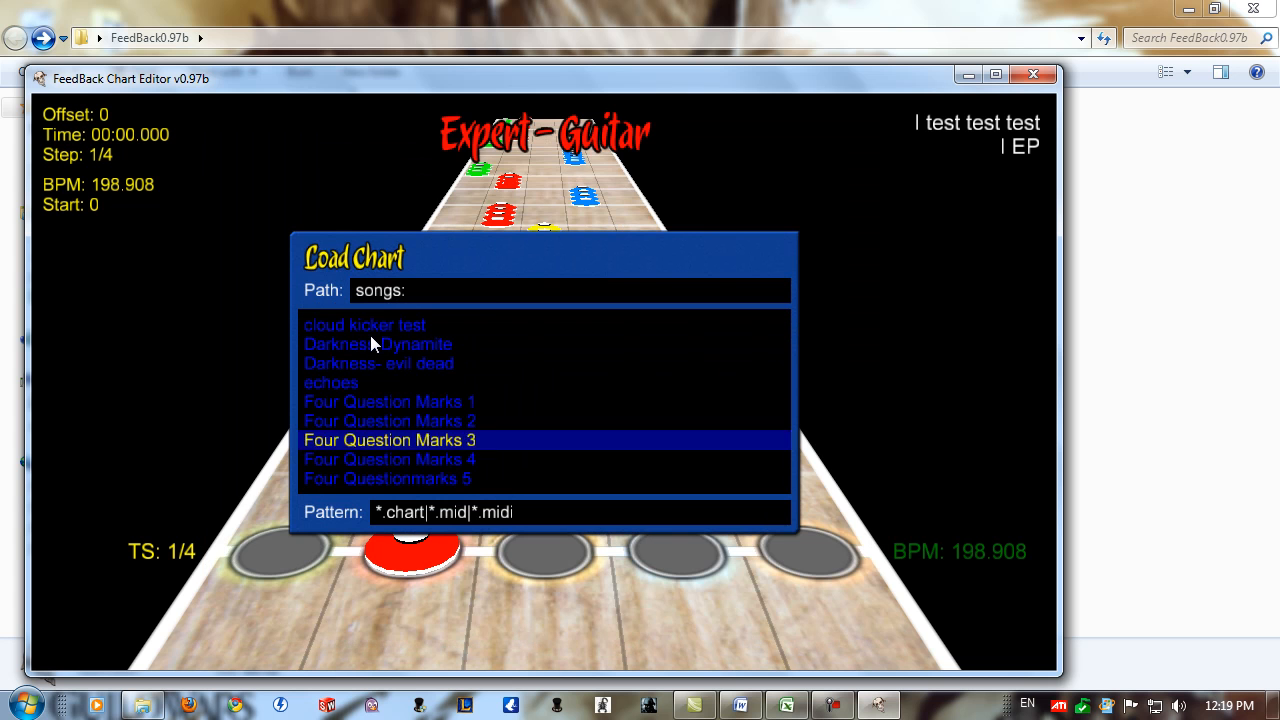
key("Up")
key("Up")
key("Up")
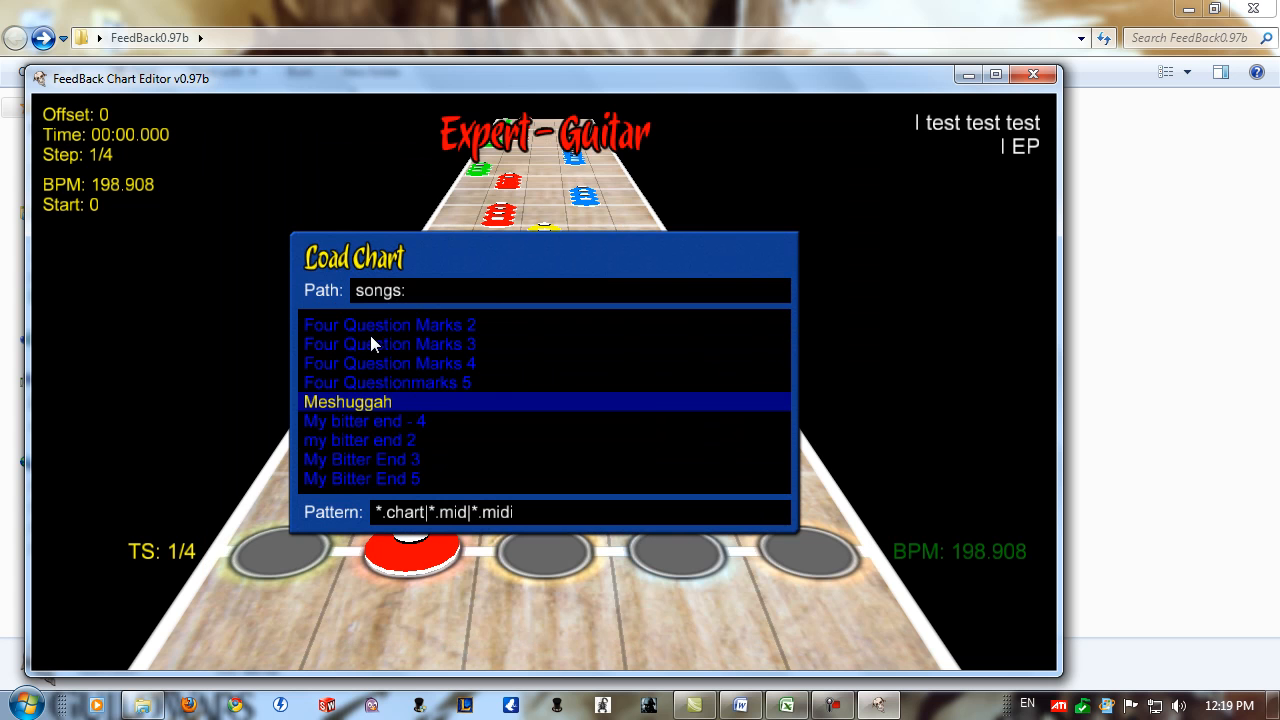
key("Return")
key("Down")
key("Down")
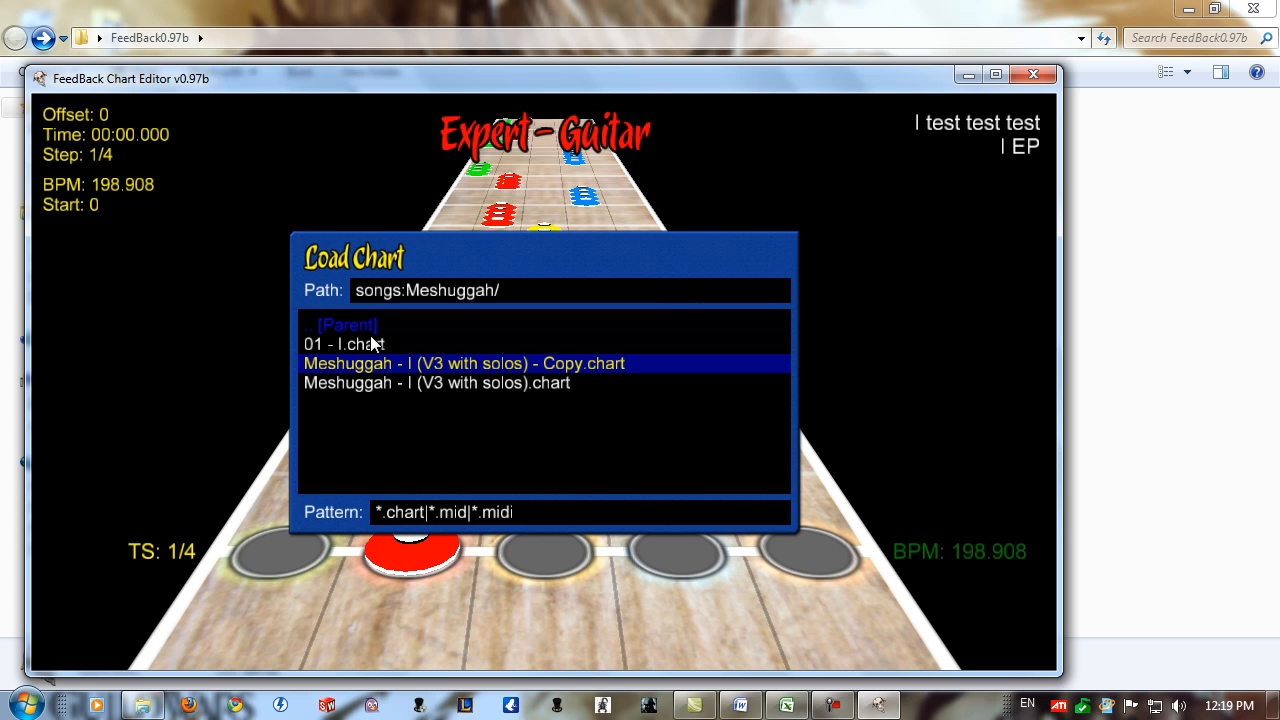
key("Return")
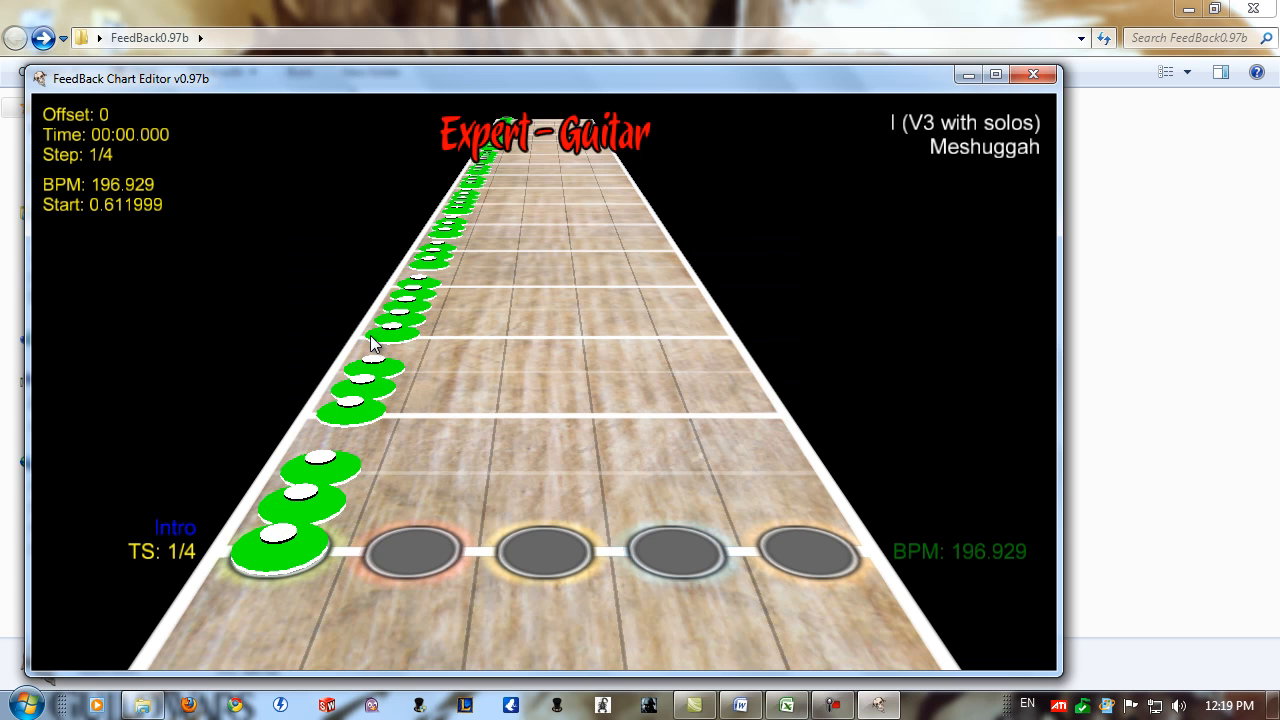
Go to the Downfall section at offset 1414 and delete all notes before it.
key("shift+Page_Up")
key("shift+Page_Up")
key("shift+Page_Up")
key("shift+Page_Up")
key("shift+Page_Up")
key("shift+Page_Up")
key("shift+Page_Up")
key("shift+Page_Up")
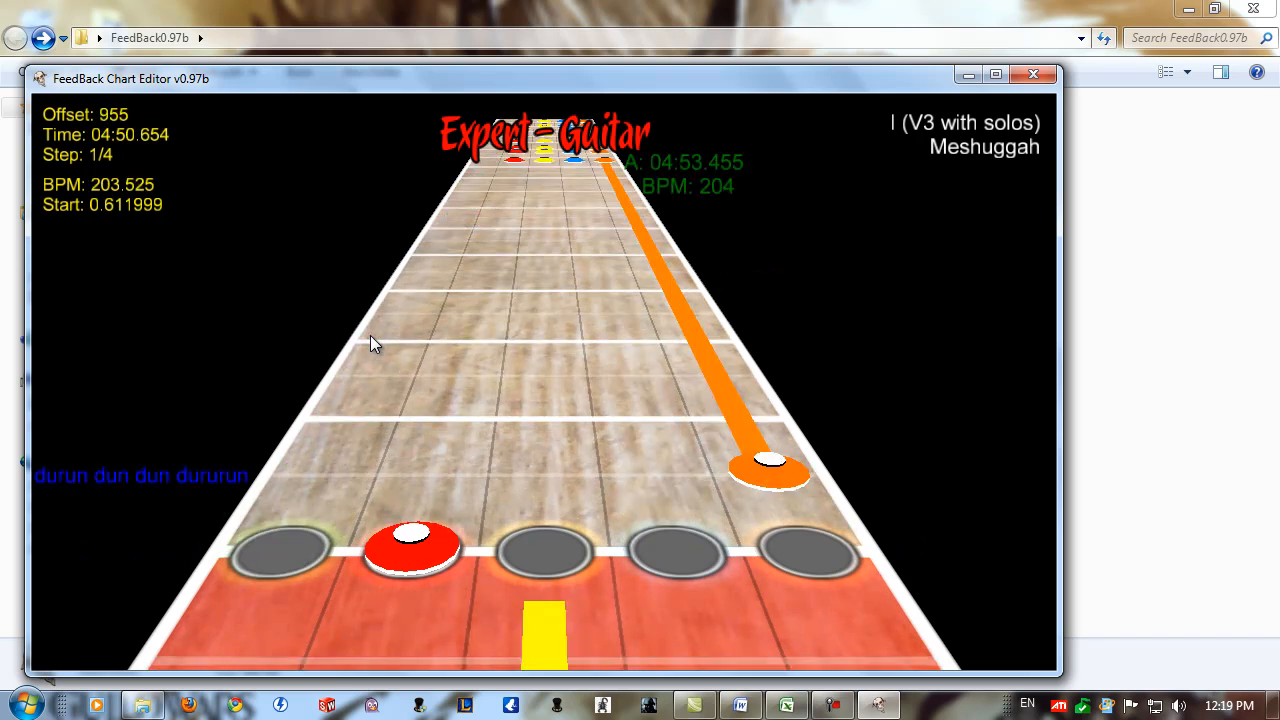
key("shift+Page_Up")
key("shift+Page_Up")
key("shift+Page_Up")
key("shift+Page_Up")
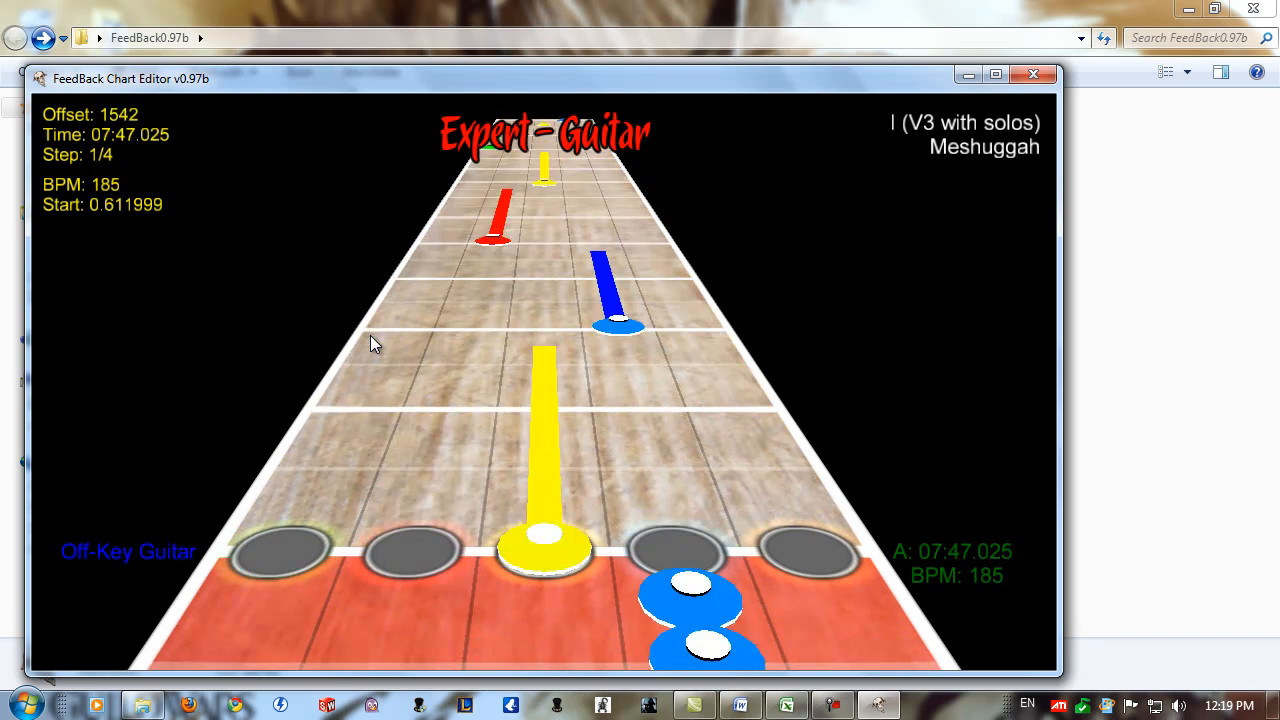
key("shift+Page_Down")
key("shift+Page_Down")
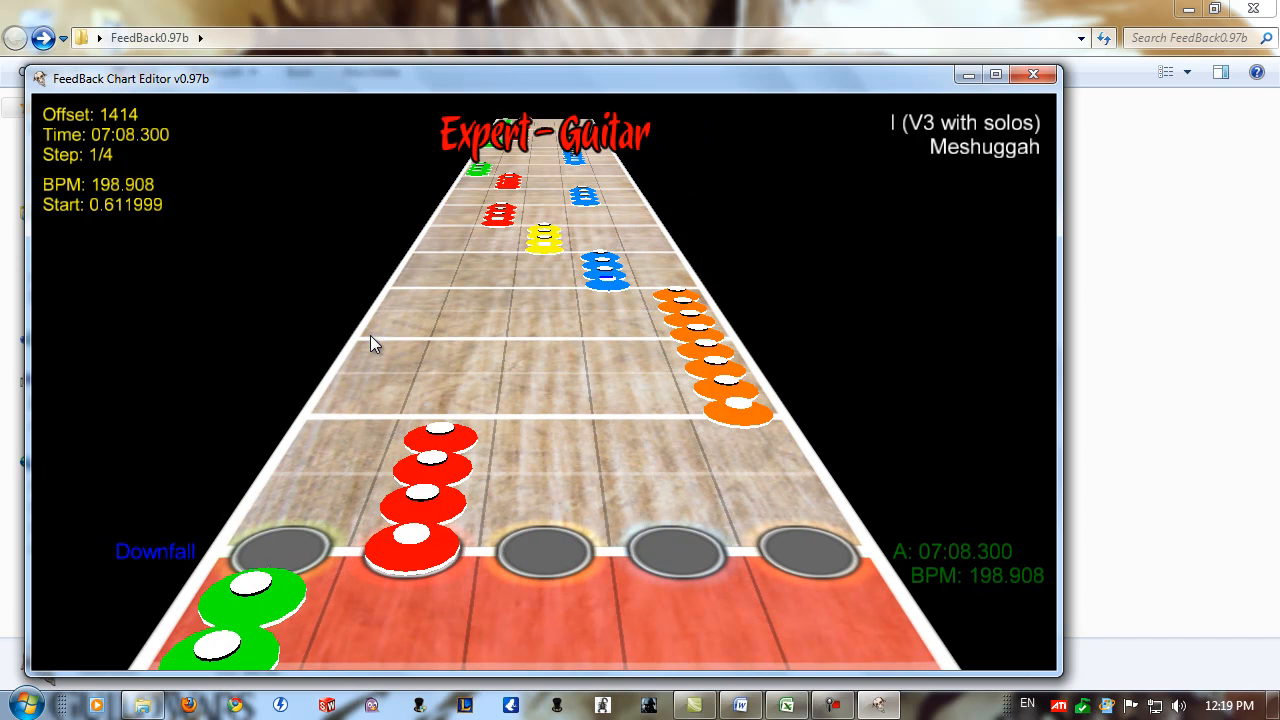
key("Delete")
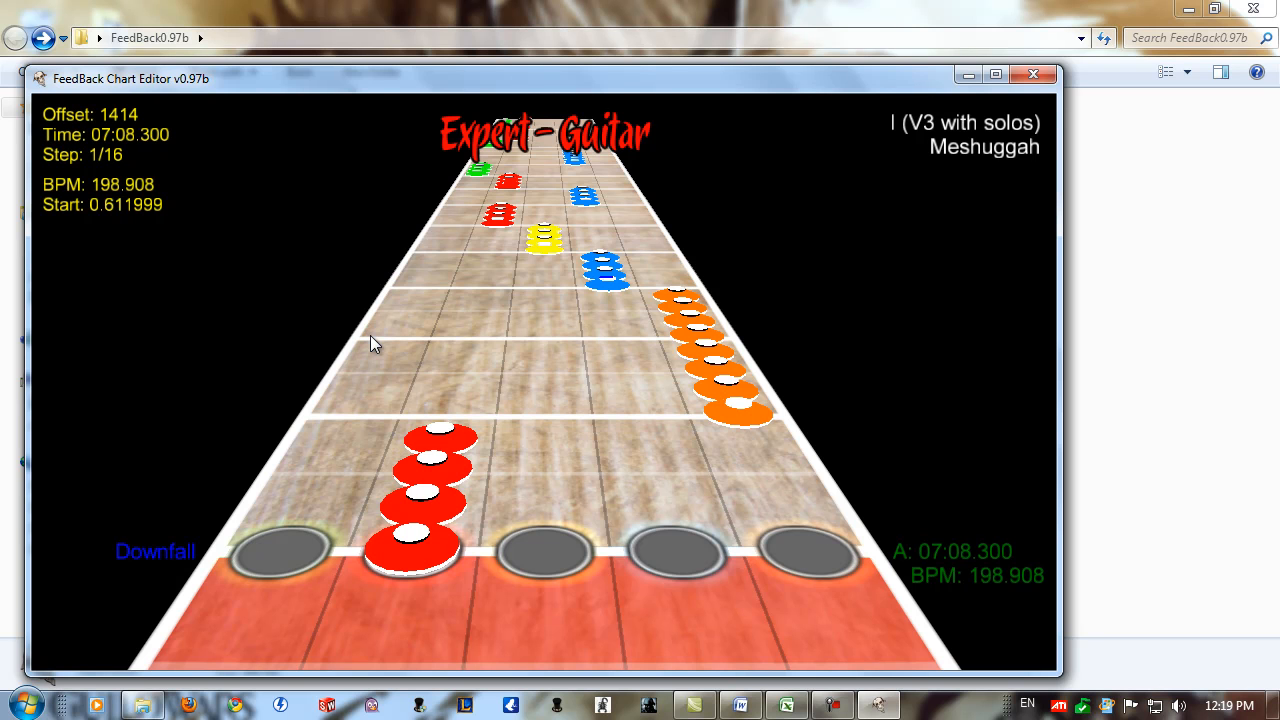
Check the highway from Downfall back to offset 0, and examine the notes remaining from Downfall onward.
key("shift+Page_Down")
key("shift+Page_Down")
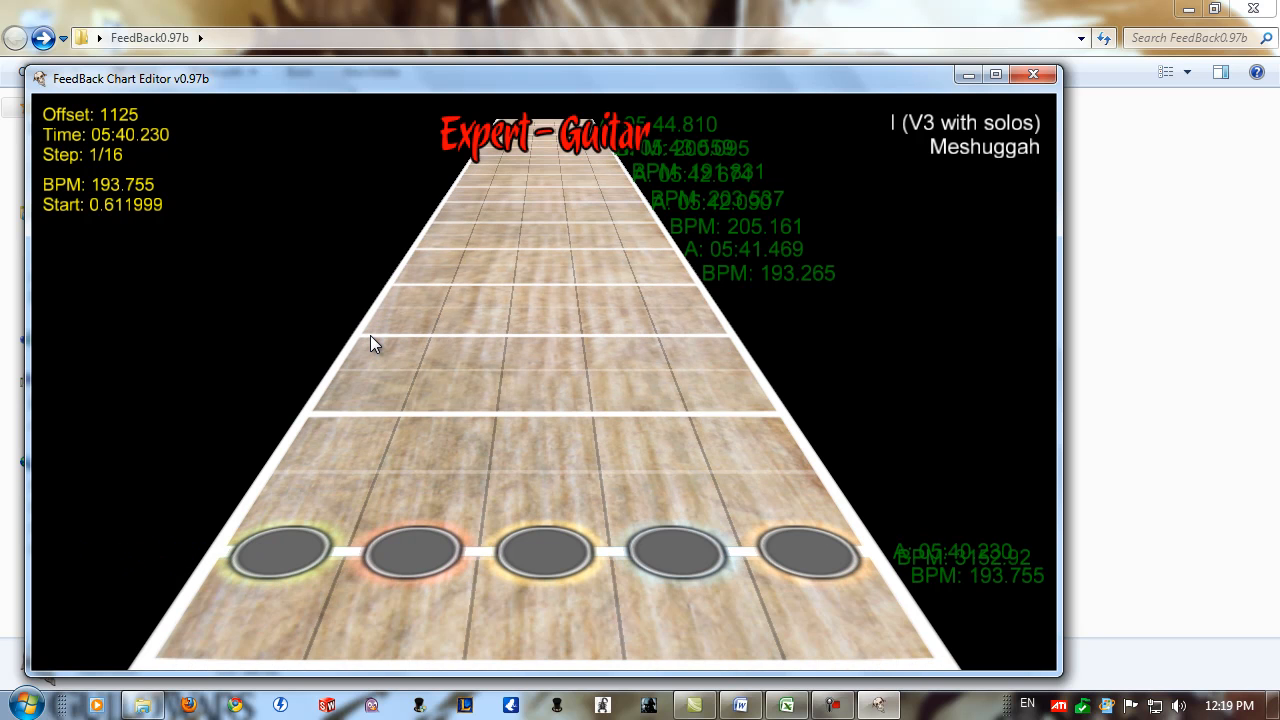
key("shift+Page_Down")
key("shift+Page_Down")
key("shift+Page_Down")
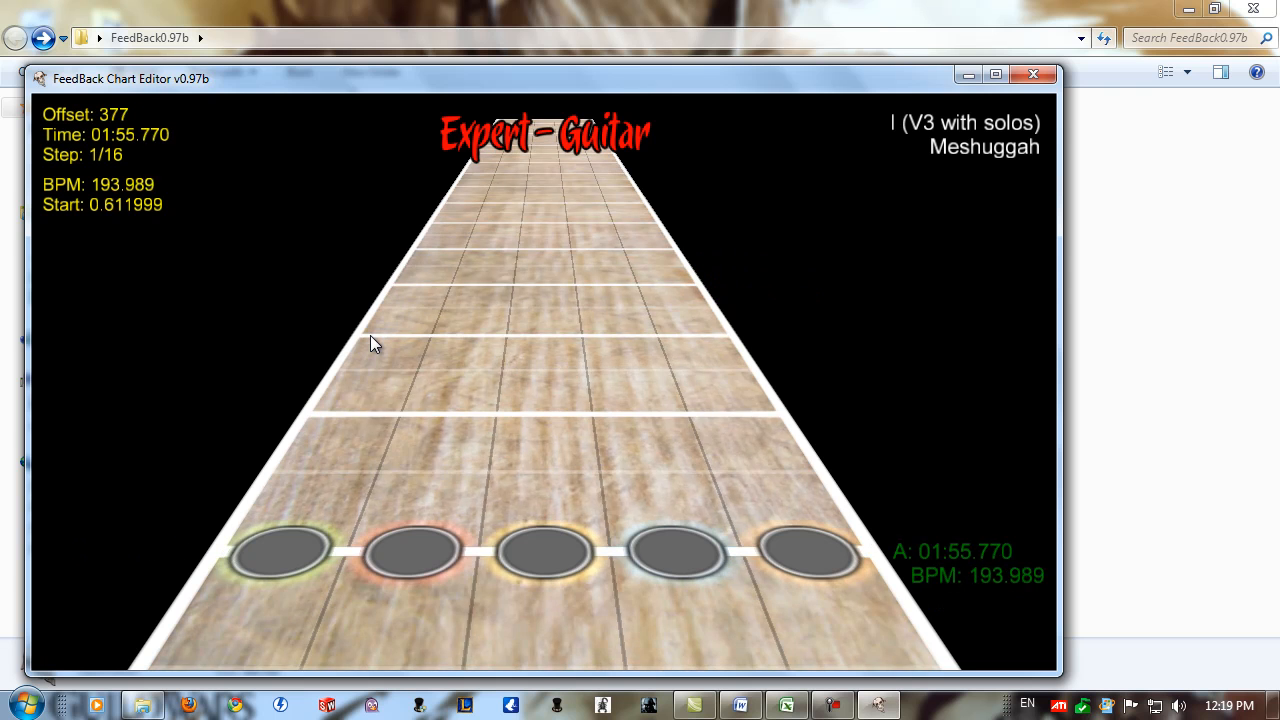
key("shift+Page_Down")
key("shift+Page_Down")
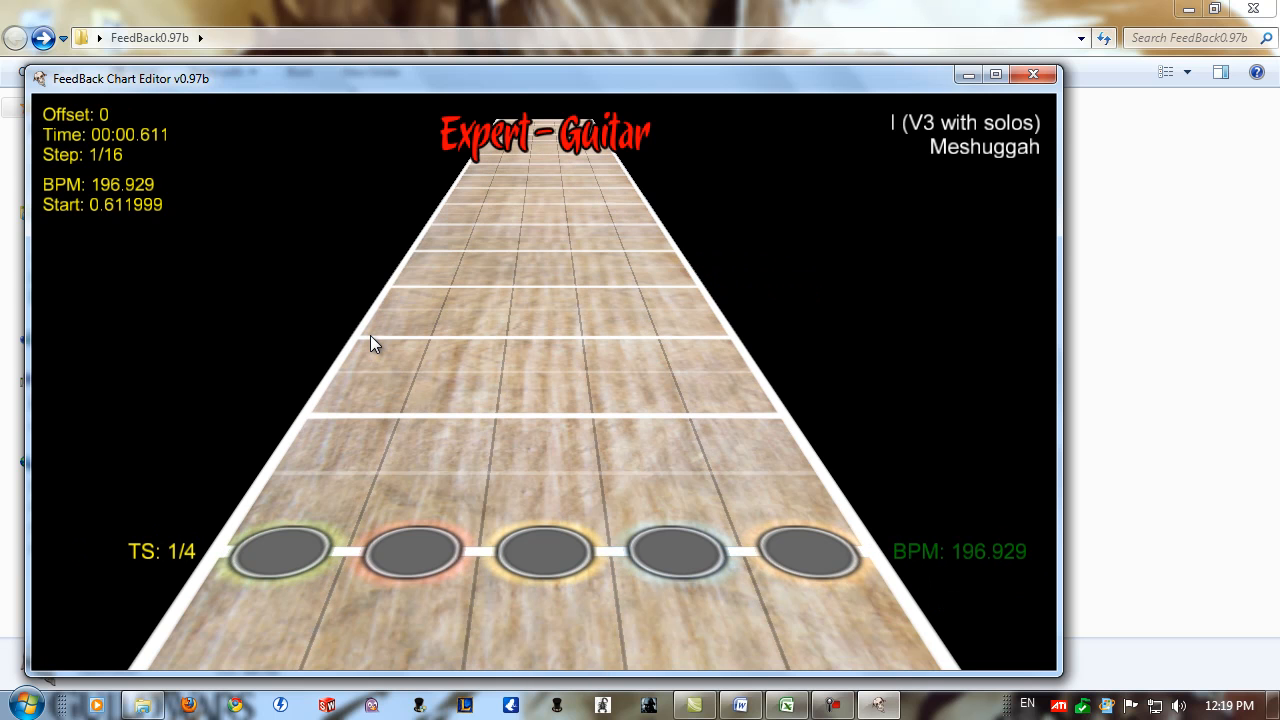
key("End")
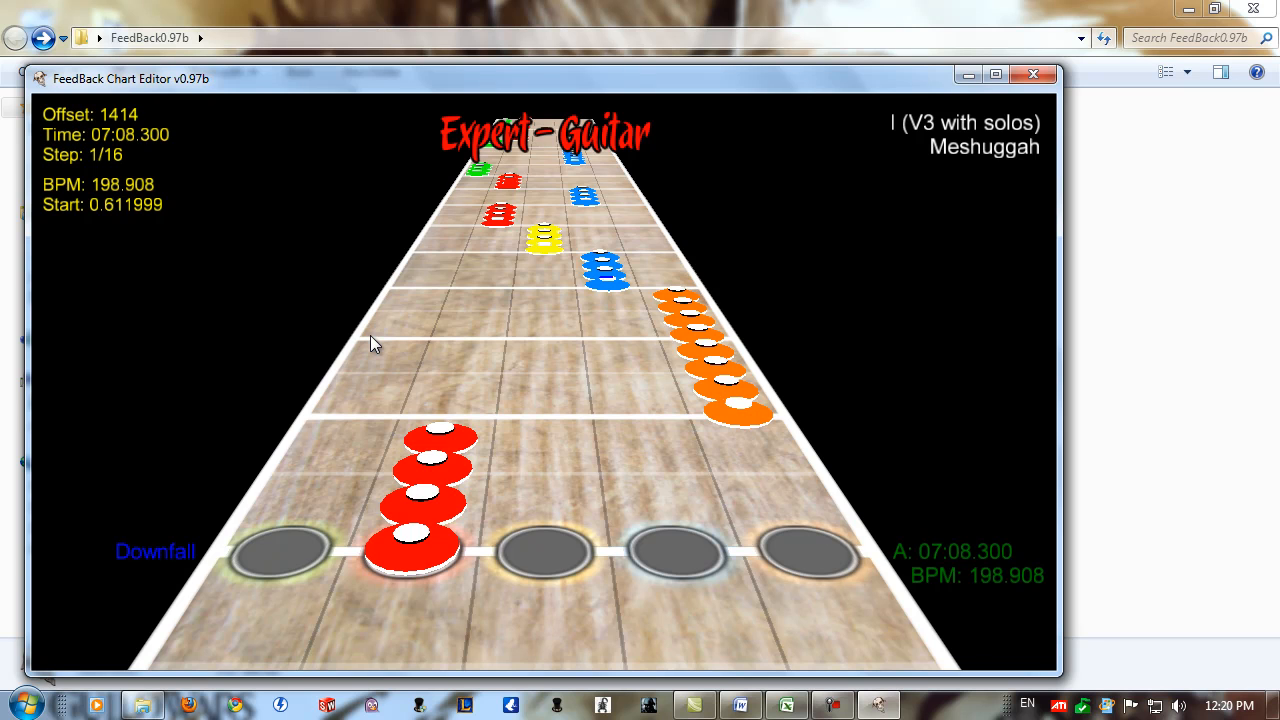
key("Page_Up")
key("Page_Up")
key("Page_Up")
key("Page_Up")
key("Page_Up")
key("Page_Up")
key("Page_Up")
key("Page_Up")
key("Page_Down")
key("Page_Down")
key("Page_Down")
key("Page_Down")
key("Page_Down")
key("Page_Down")
key("Page_Down")
key("Page_Down")
Load 01 - I.chart from the Meshuggah songs folder and examine its opening notes.
key("Escape")
key("Down")
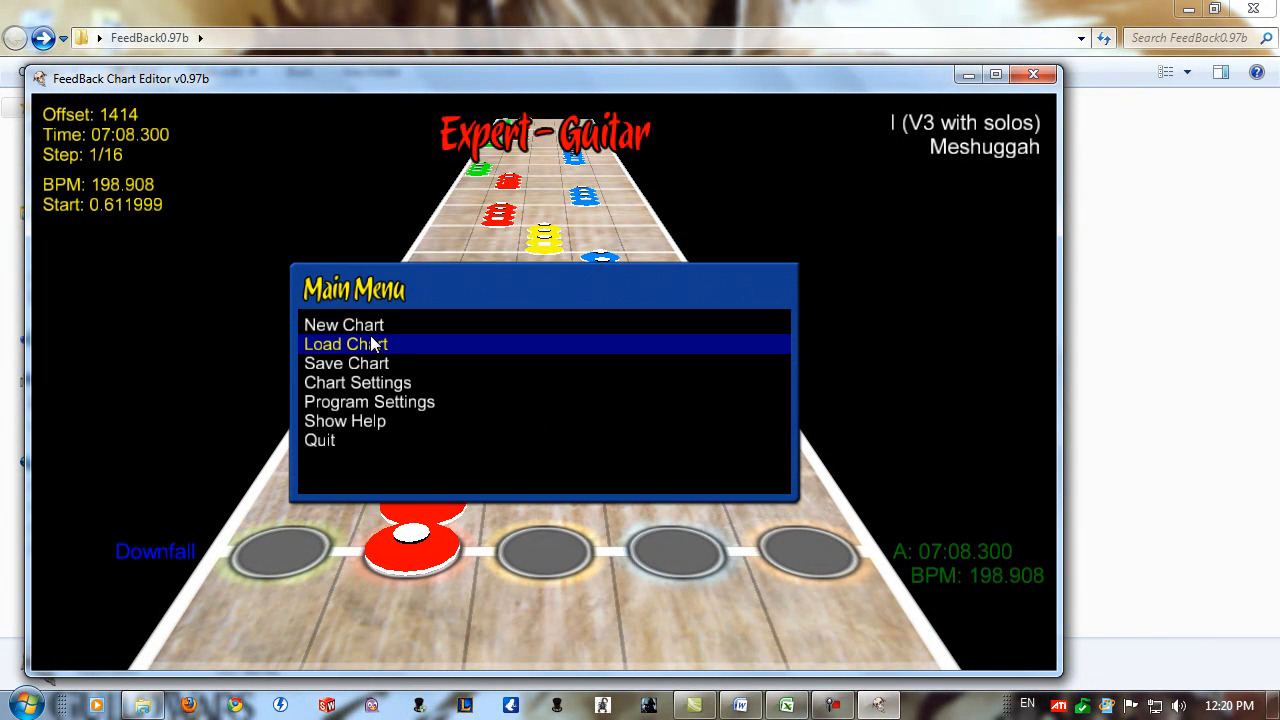
key("Return")
key("Down")
key("Down")
key("Down")
key("Down")
key("Down")
key("Down")
key("Down")
key("Down")
key("Down")
key("Up")
key("Return")
key("Down")
key("Return")
key("Return")
key("Page_Up")
key("Page_Up")
key("Page_Up")
key("Page_Up")
key("Page_Up")
key("Page_Up")
key("Page_Up")
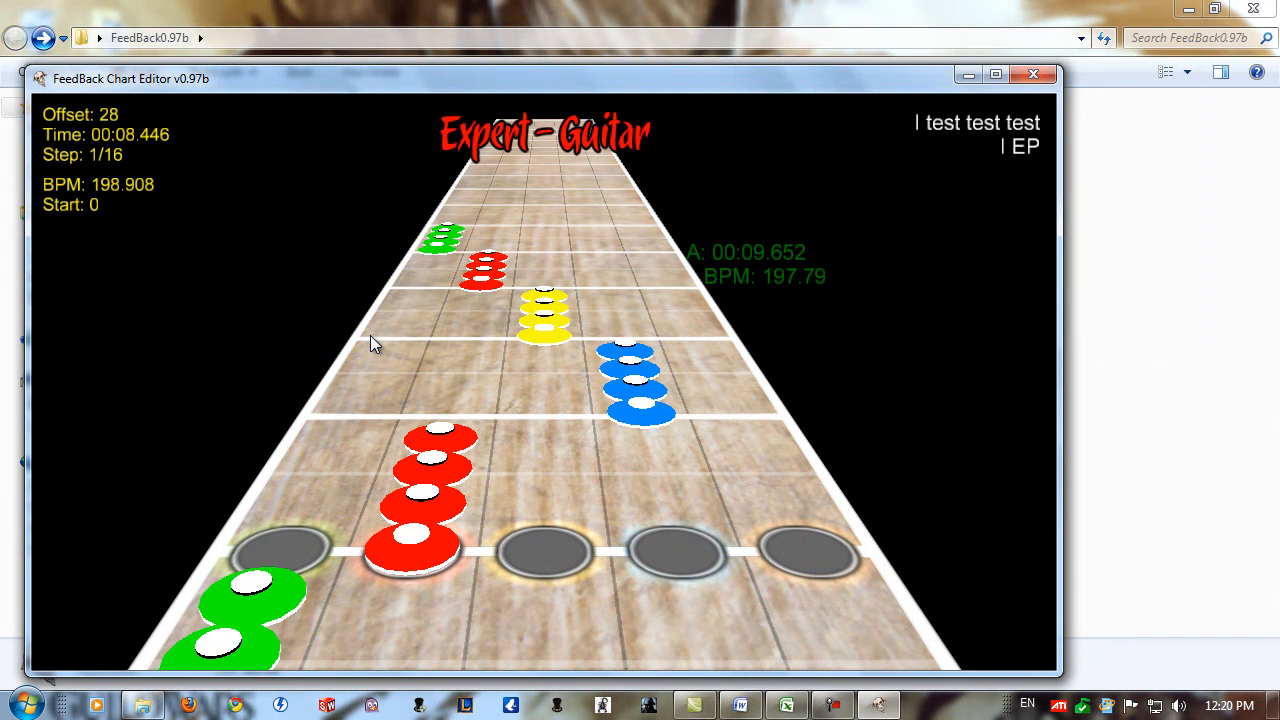
Close FeedBack Chart Editor and start a text file import in the blank Excel workbook.
left_click(1033, 75)
left_click(786, 705)
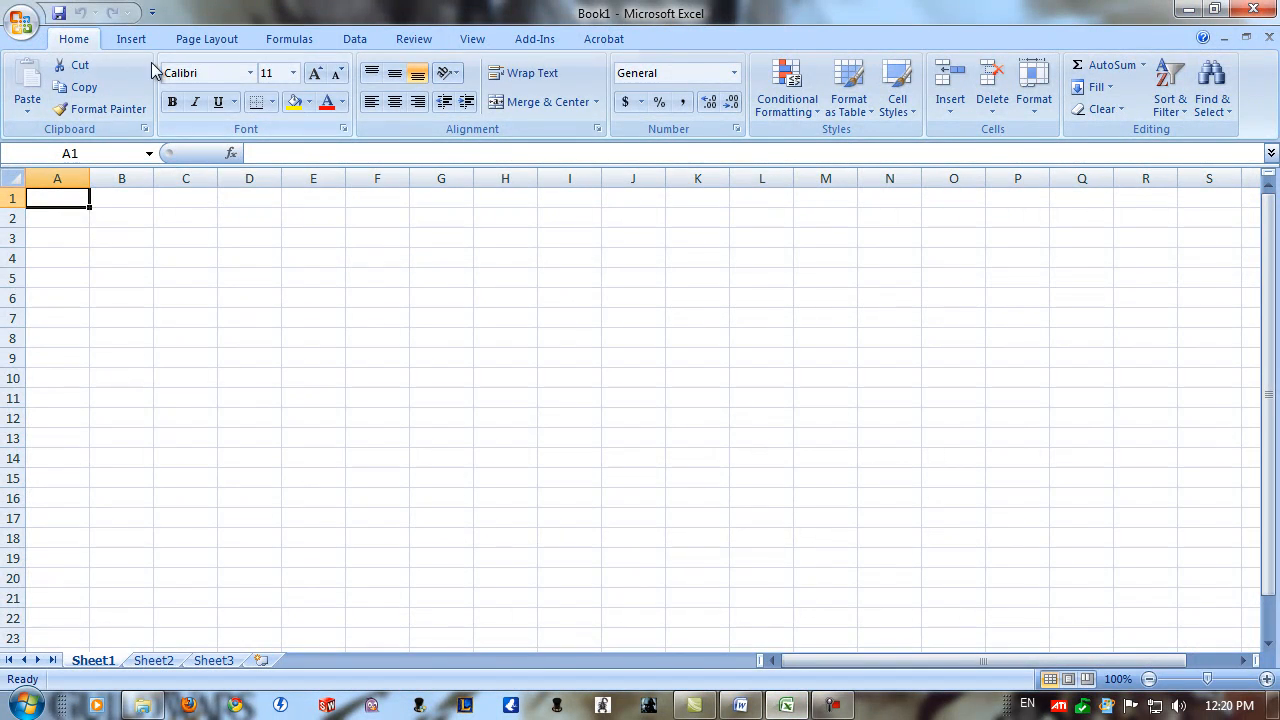
left_click(362, 46)
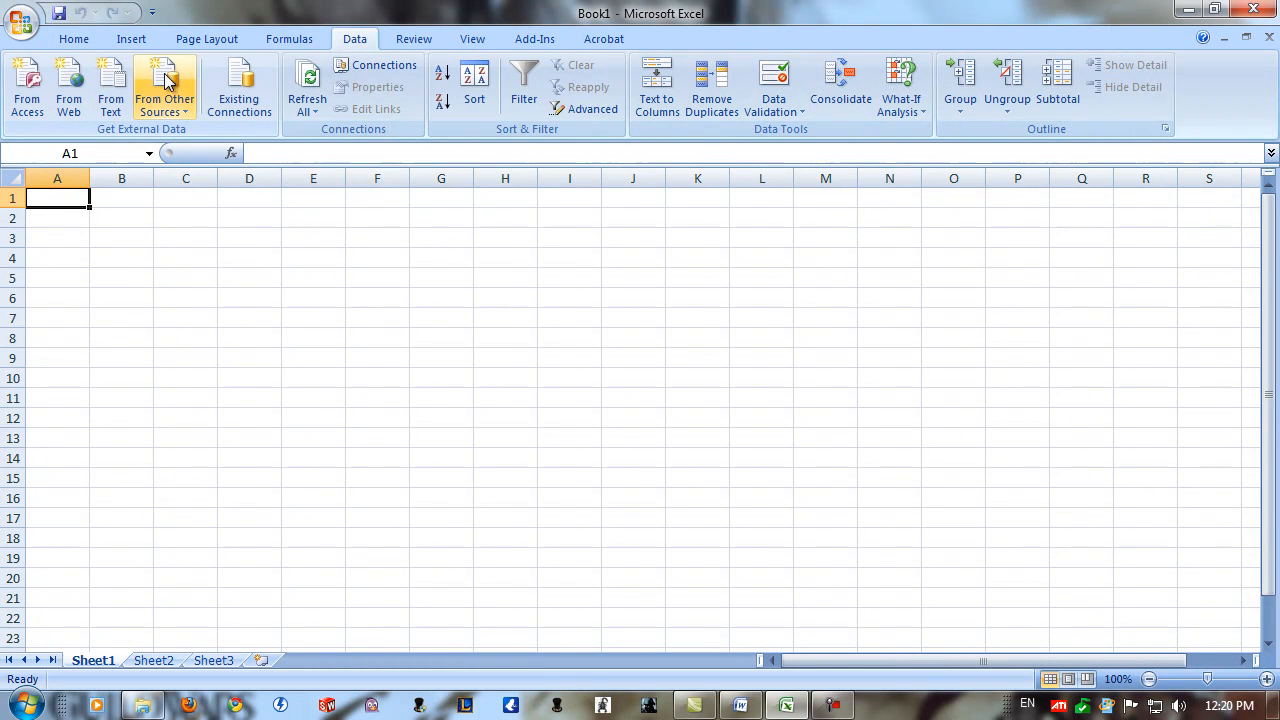
left_click(112, 90)
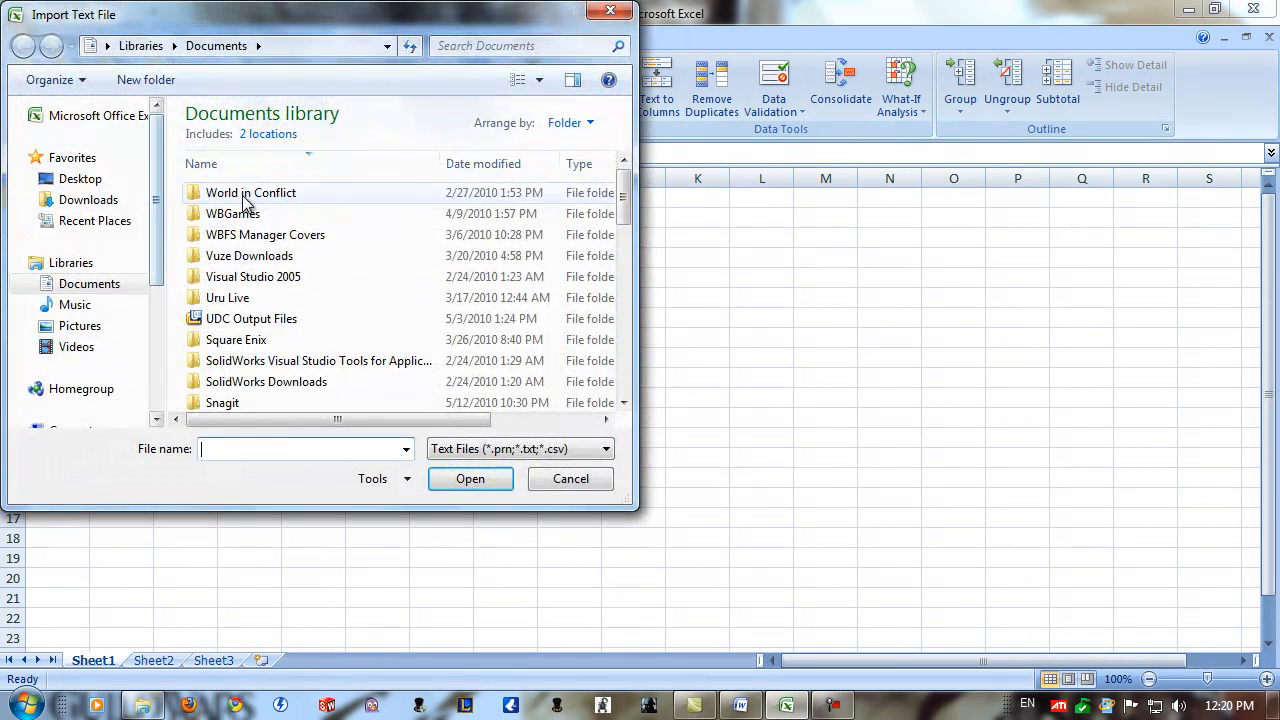
Show all file types and choose "Meshuggah - I (V3 with solos) - Copy.chart" in the desktop's FeedBack0.97b Songs\Meshuggah folder for import.
left_click(90, 186)
left_click(246, 178)
scroll(246, 178, "down", 3)
double_click(251, 143)
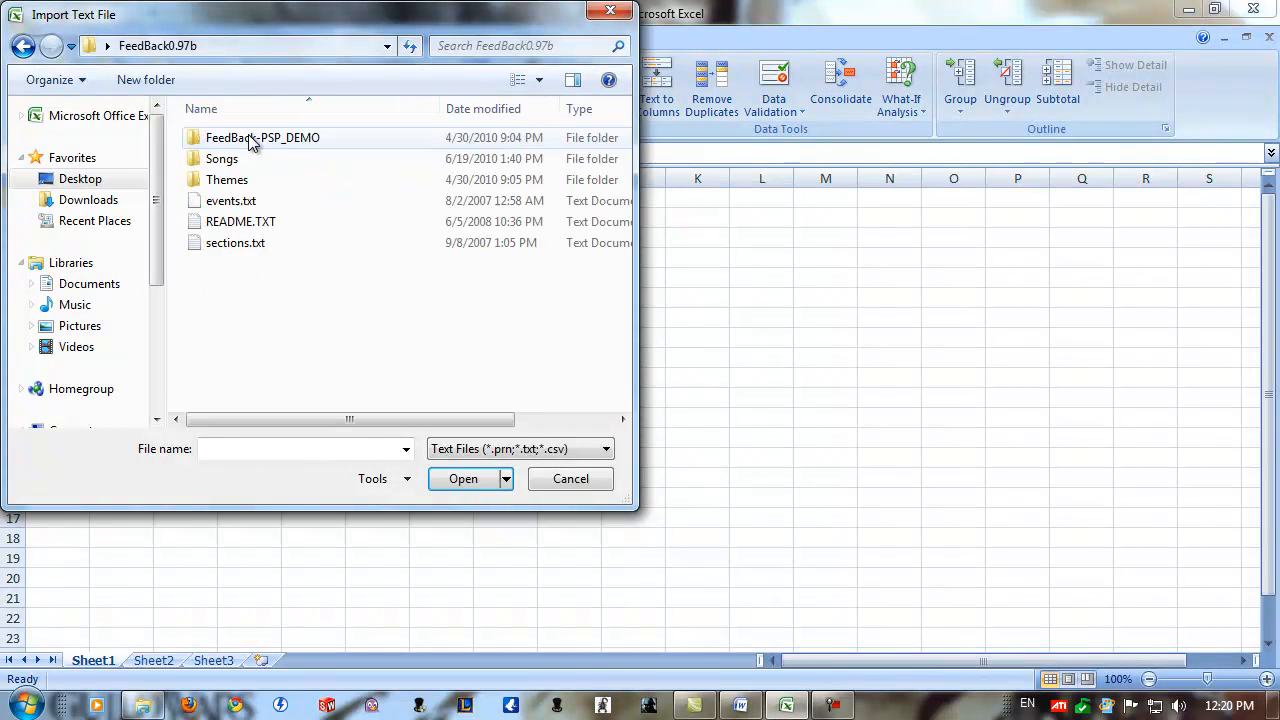
double_click(250, 159)
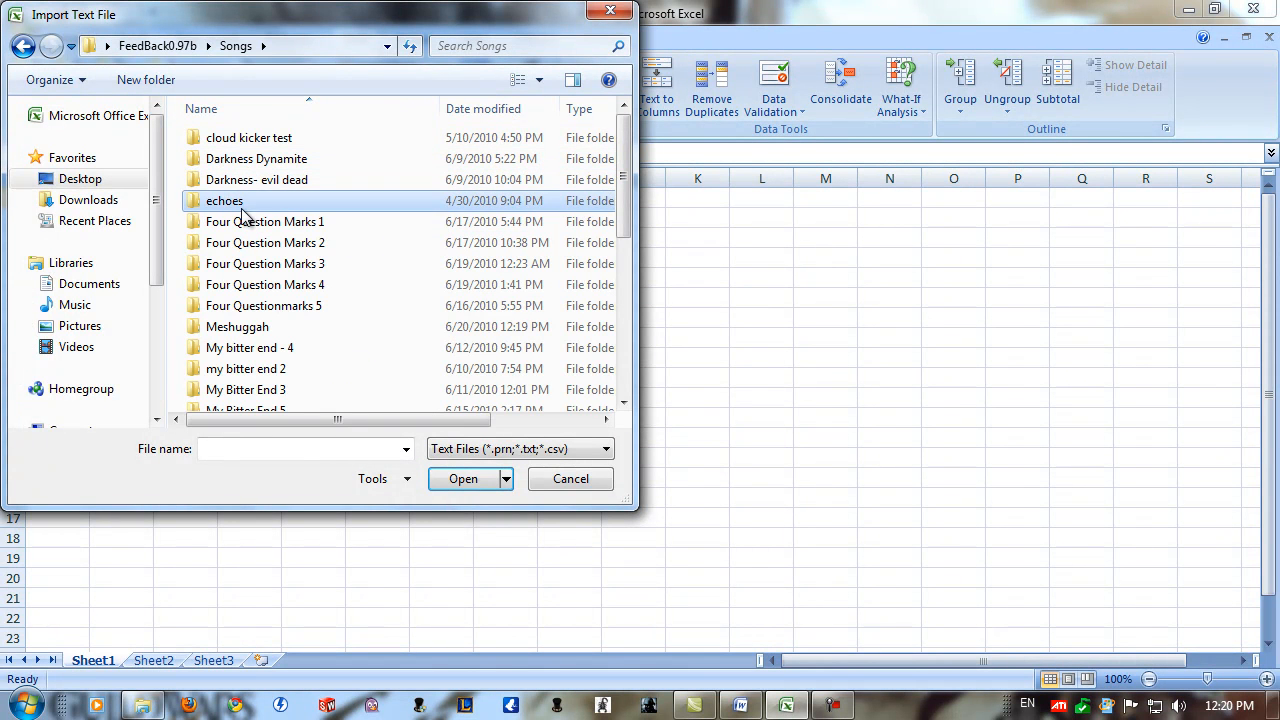
double_click(252, 328)
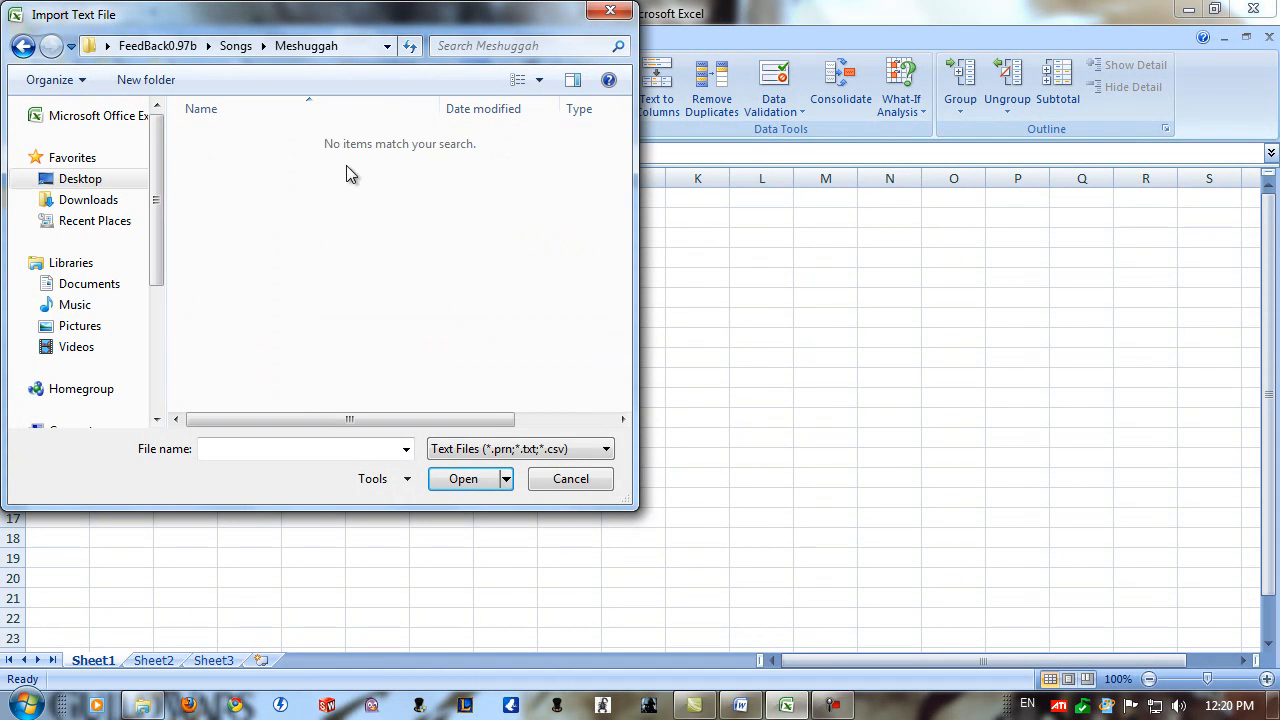
left_click(487, 449)
left_click(475, 466)
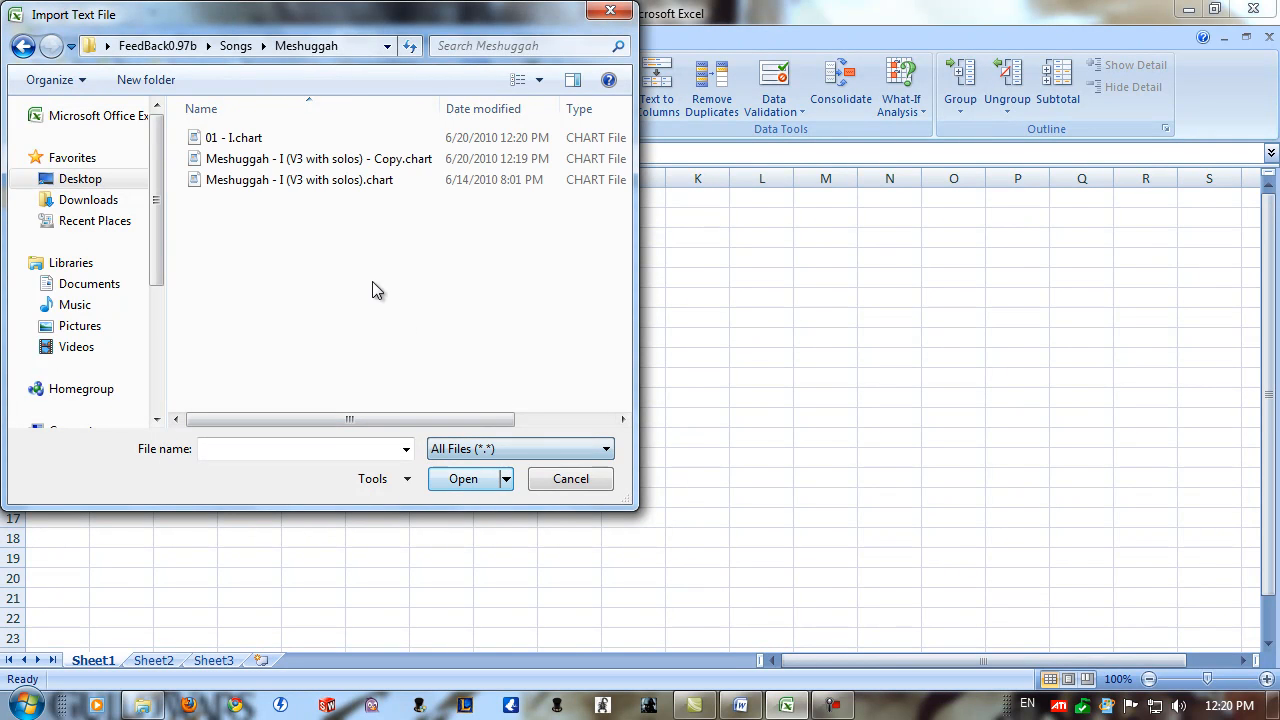
double_click(382, 160)
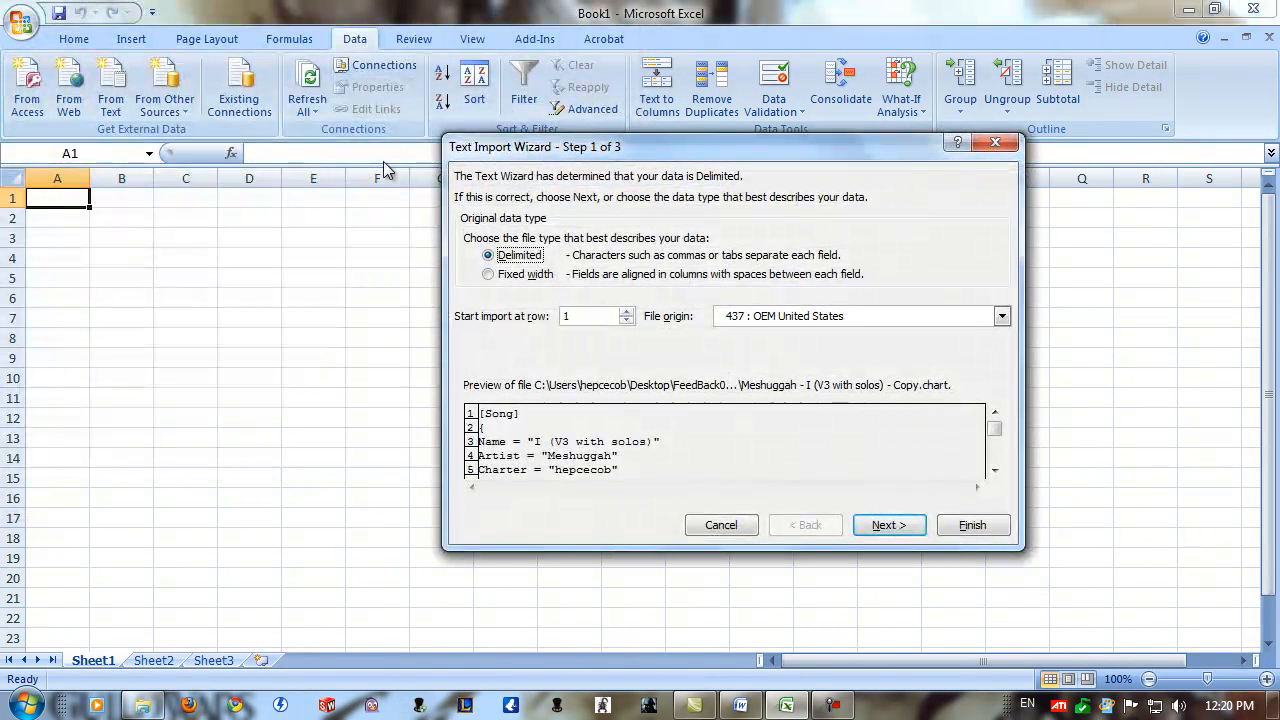
Import the chart text as delimited data, split at tabs and spaces, into Sheet1 from cell A1.
left_click(899, 530)
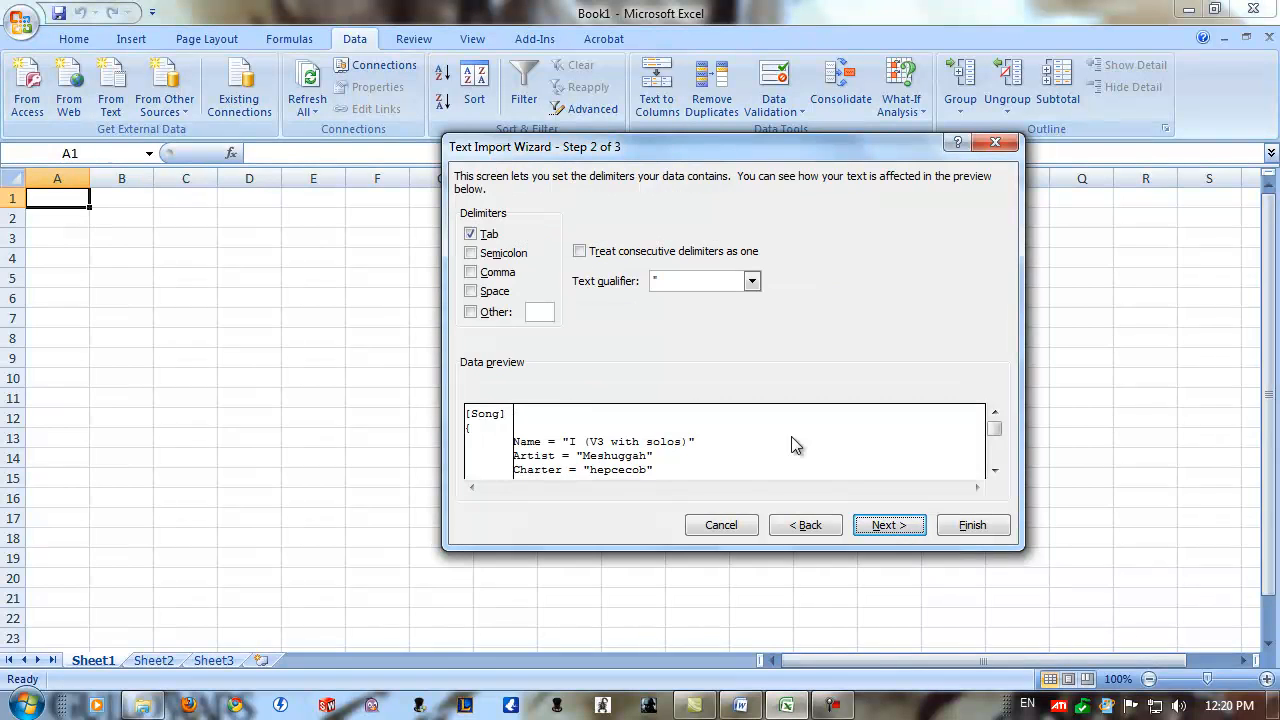
left_click(504, 296)
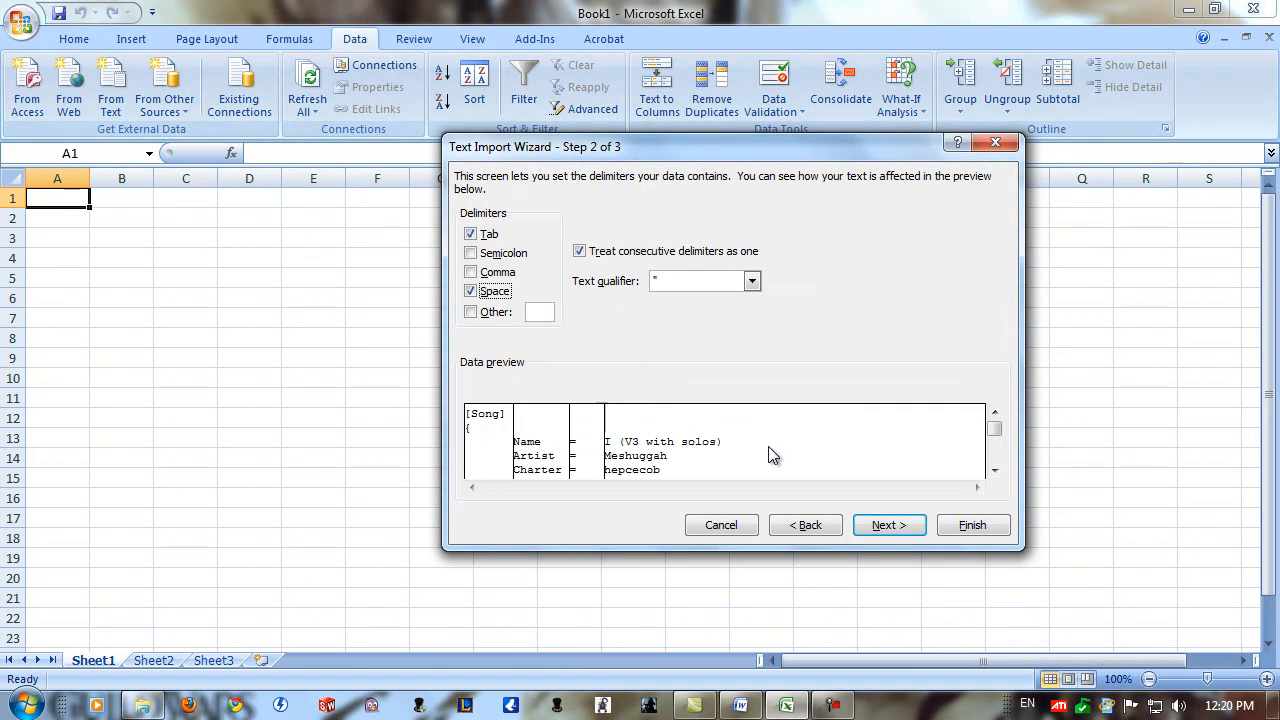
left_click(948, 530)
left_click(748, 396)
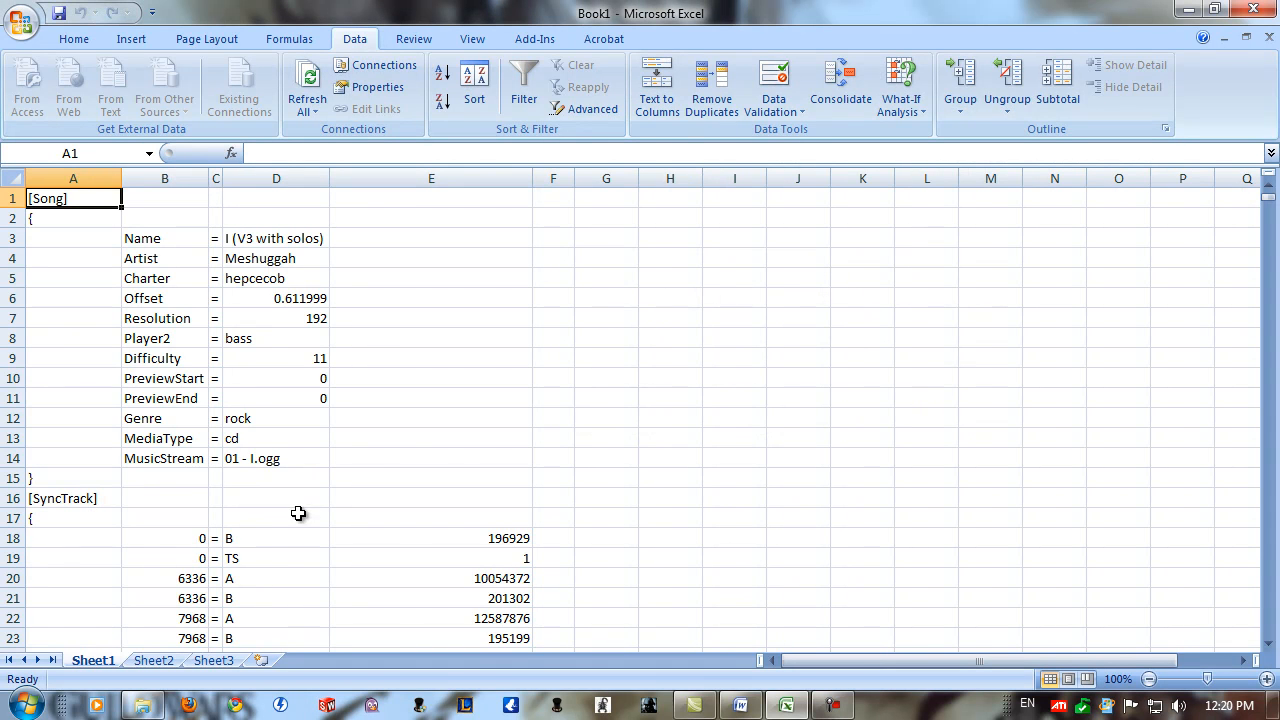
Duplicate Sheet1 within the workbook and locate the first ExpertSingle note position, cell B574, in the copy.
left_click_drag(157, 662, 160, 668)
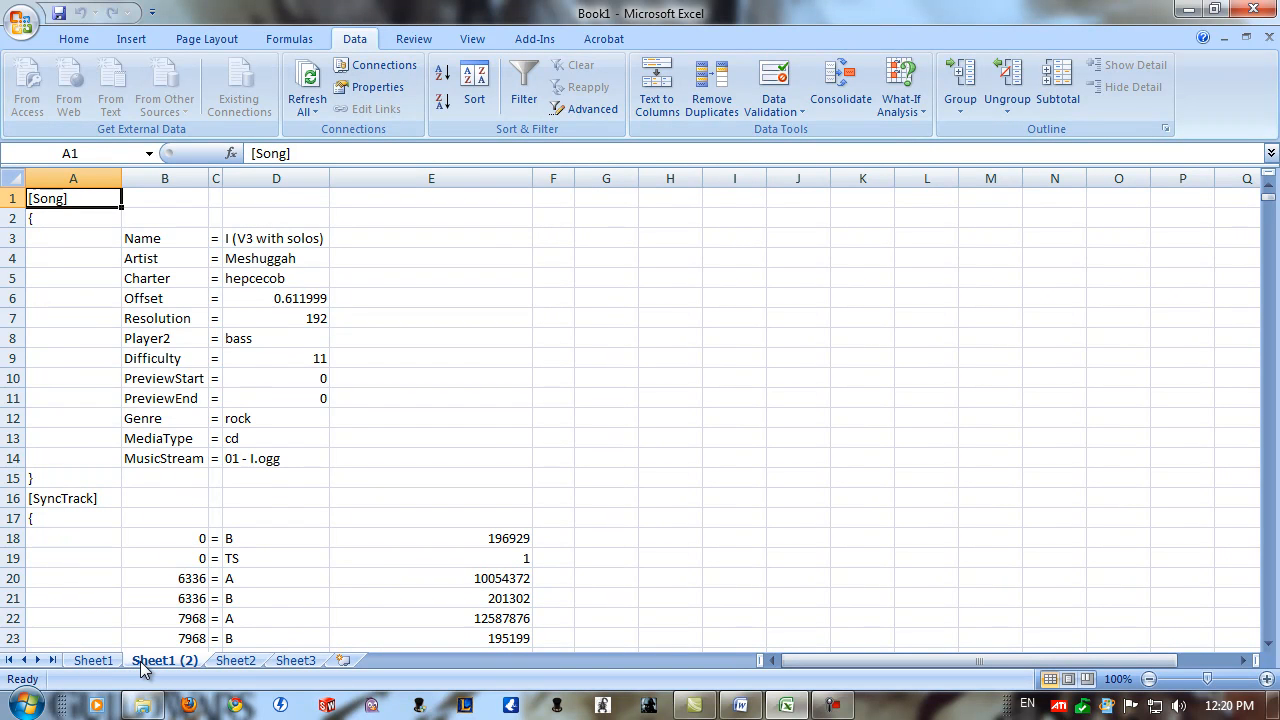
left_click_drag(1268, 197, 1268, 259)
scroll(557, 406, "down", 6)
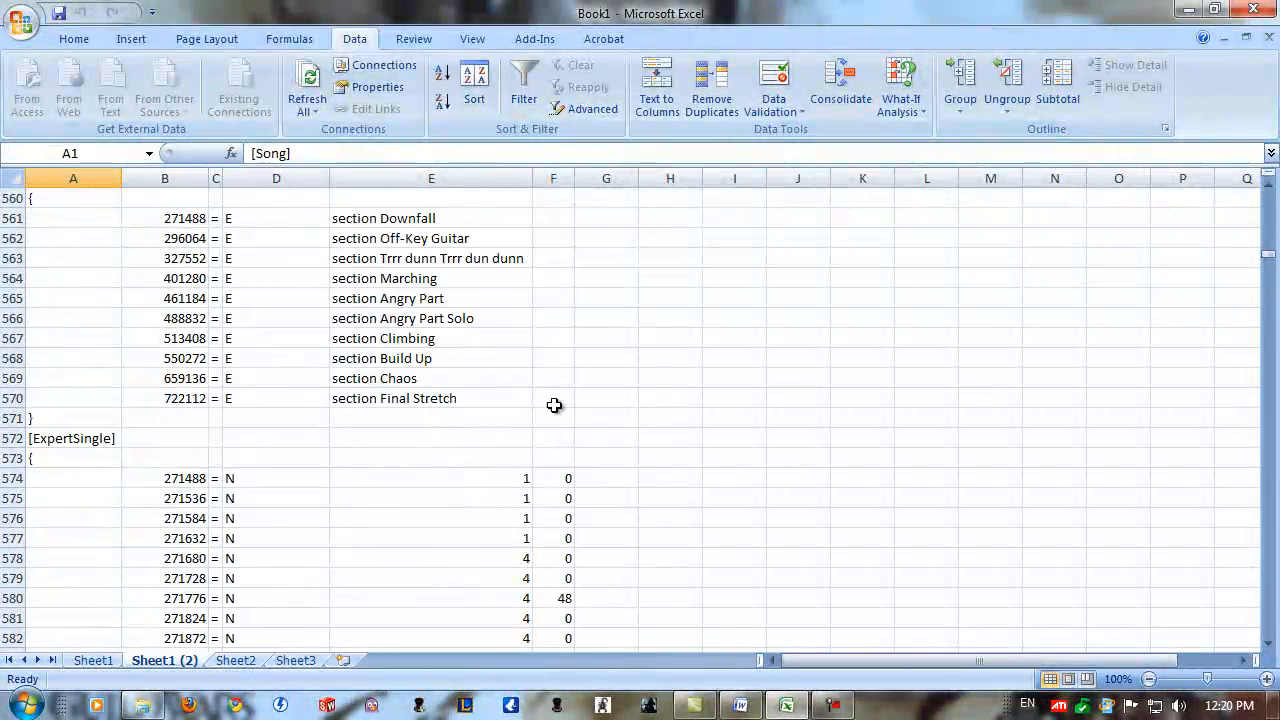
left_click(182, 297)
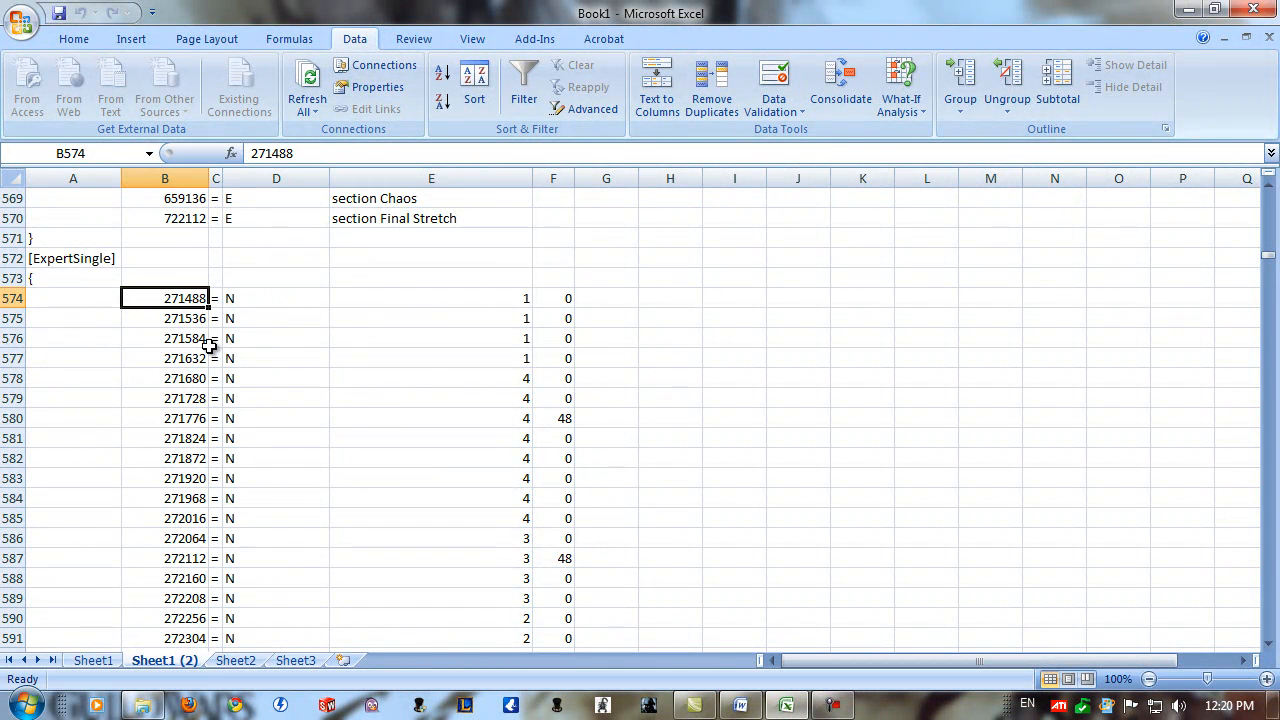
Enter * in cell A18 beside the first SyncTrack entry.
left_click_drag(1272, 261, 1272, 190)
scroll(371, 457, "down", 2)
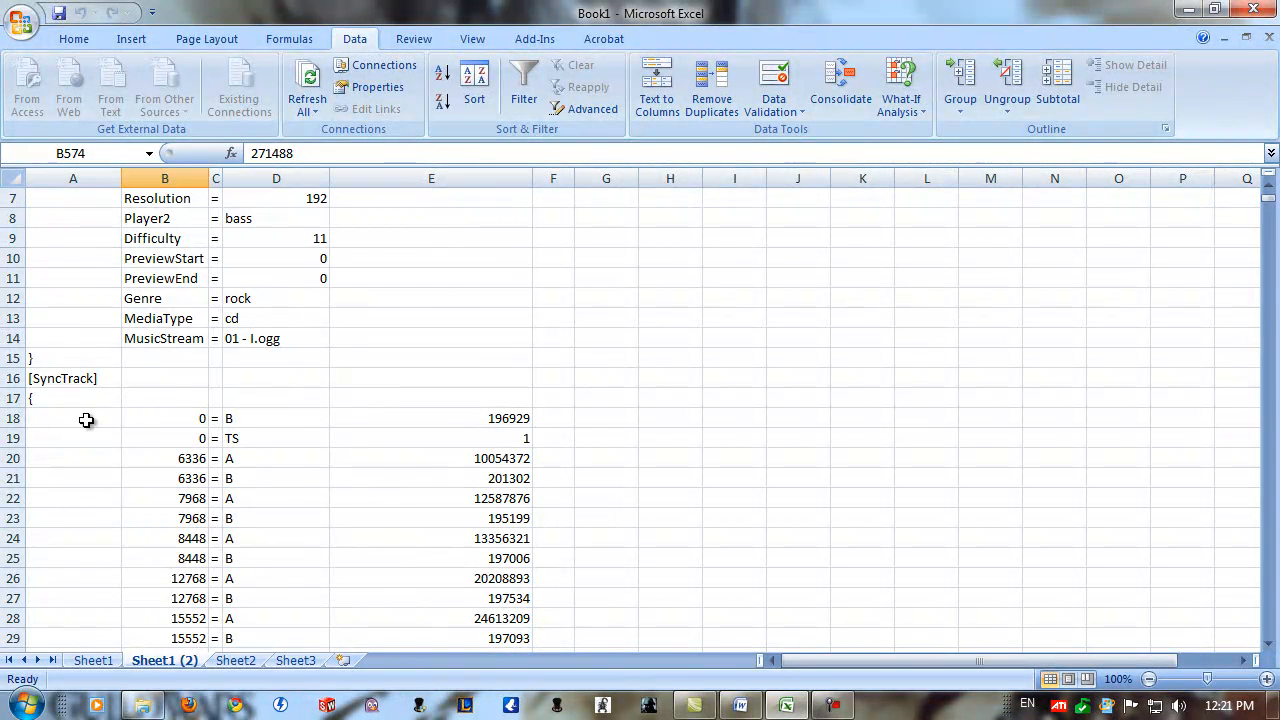
left_click(86, 420)
type("*")
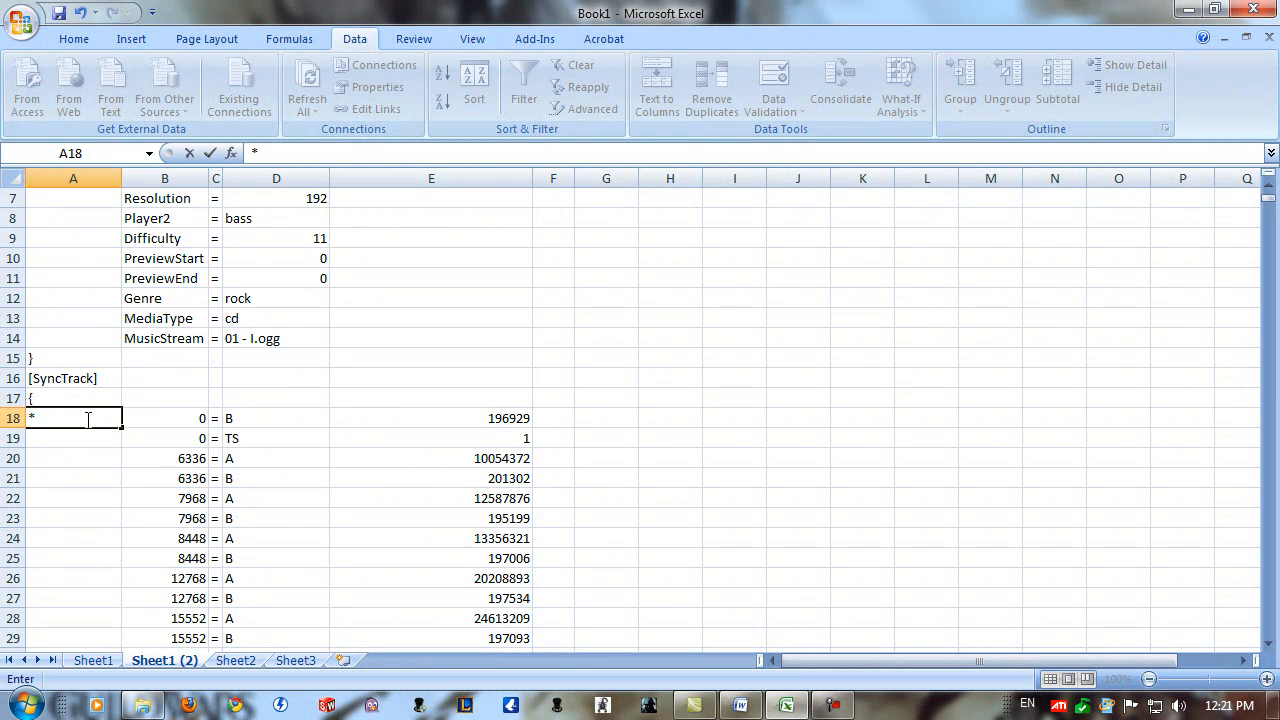
Enter * in cell A3 and fill it down to A14 beside the Song entries.
scroll(81, 202, "up", 2)
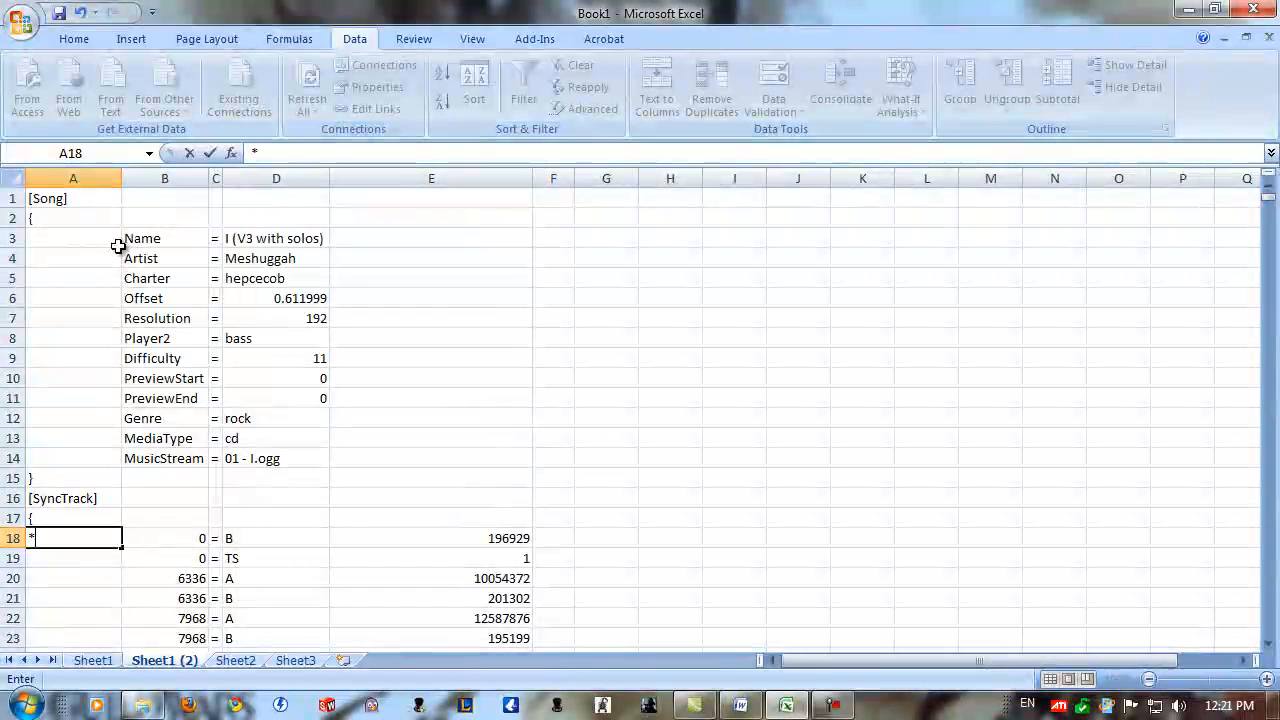
left_click(92, 240)
type("*")
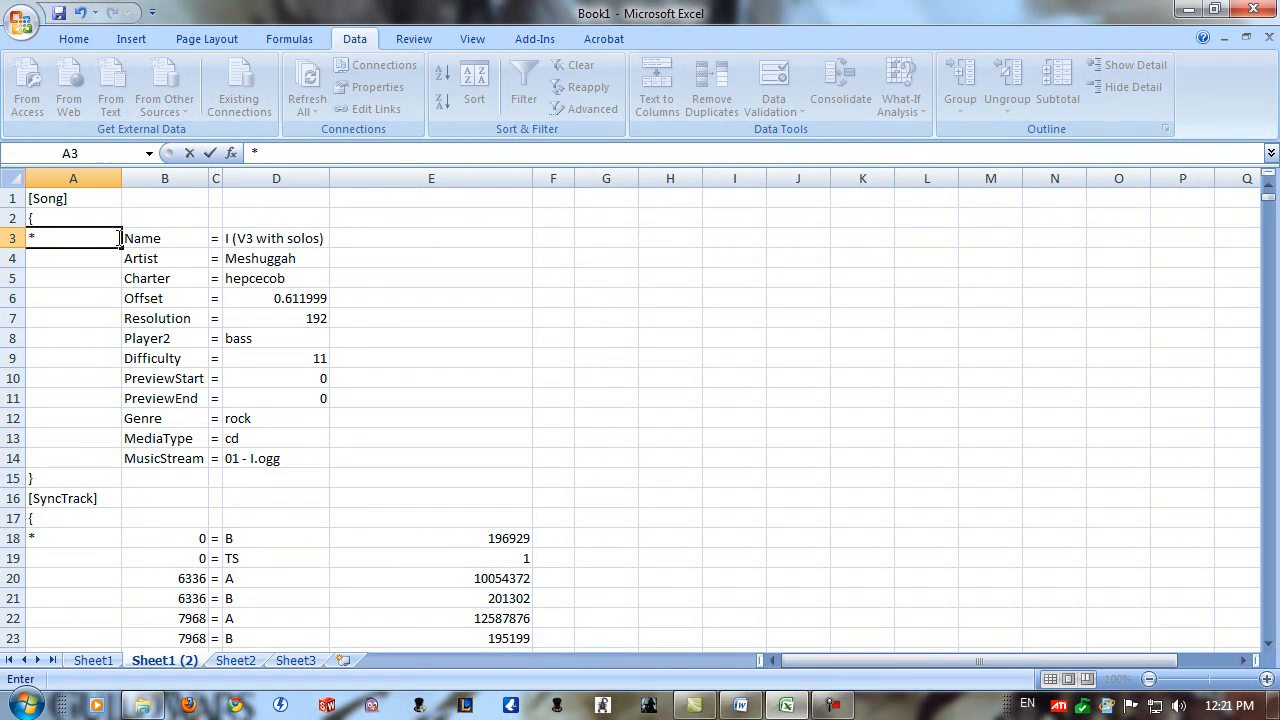
left_click_drag(122, 246, 110, 461)
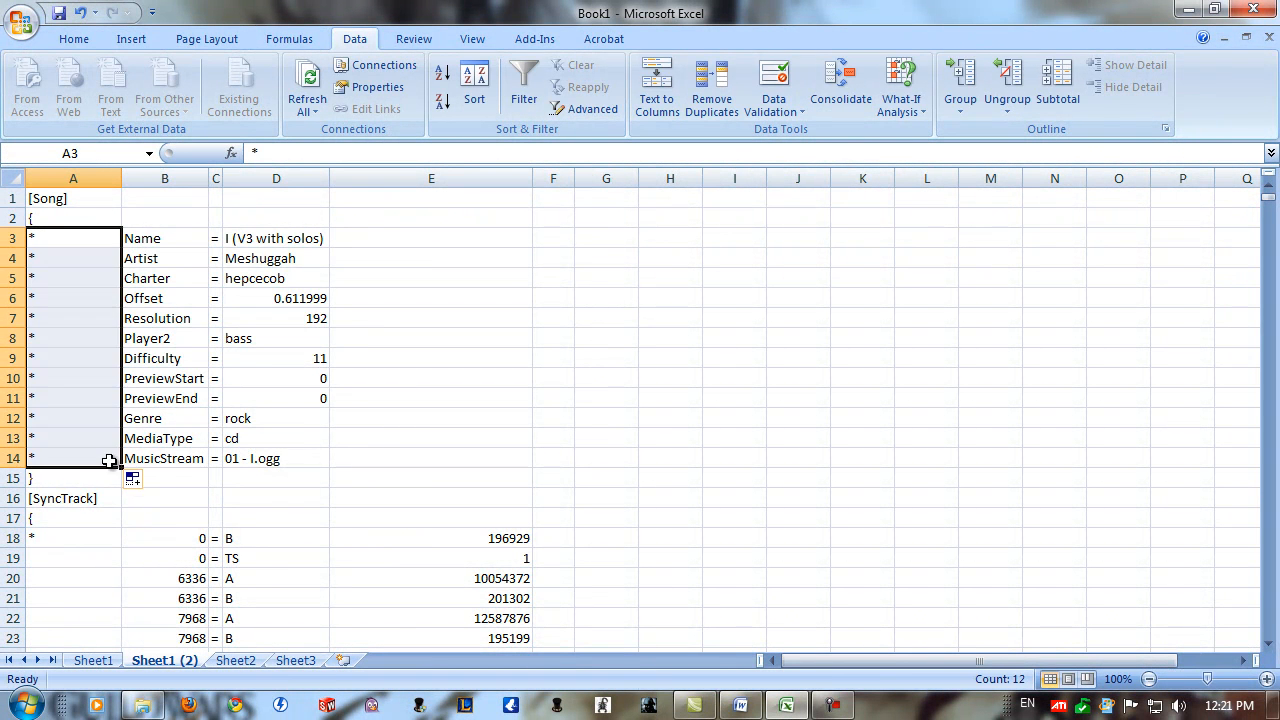
Enter a formula in B18 of the copied sheet that subtracts 271488 from Sheet1's cell B18.
left_click(94, 538)
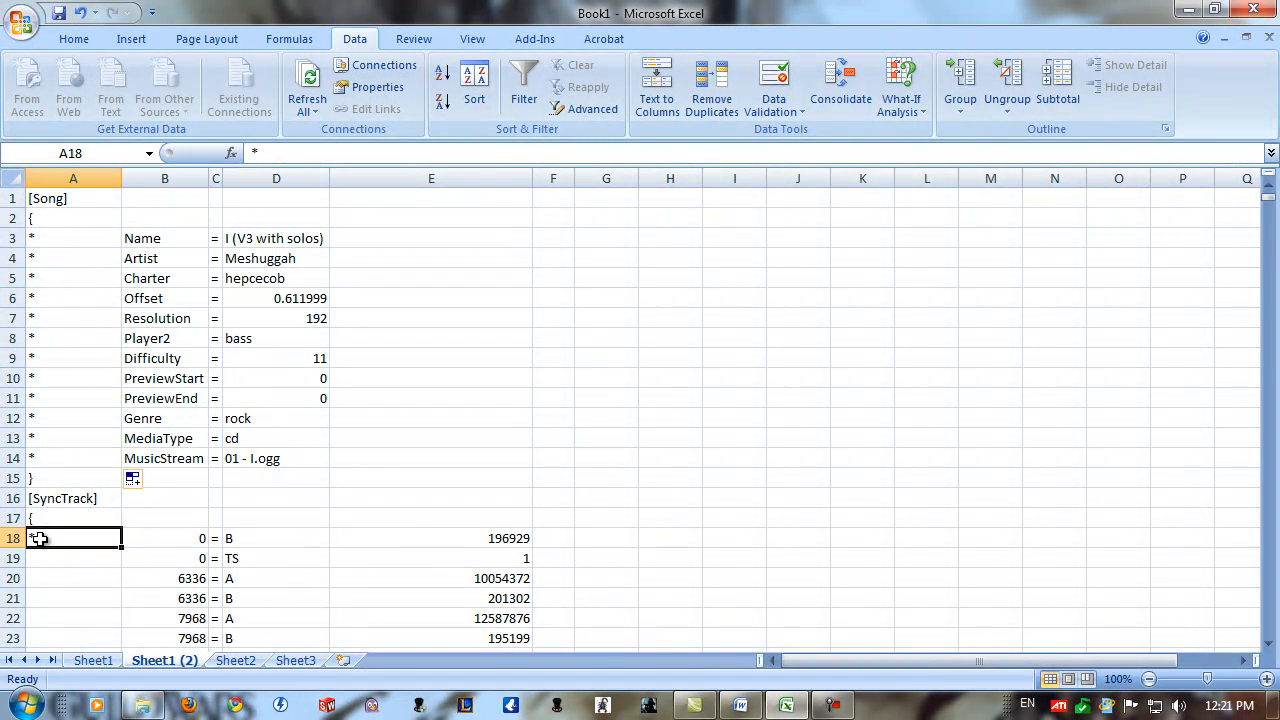
left_click(159, 534)
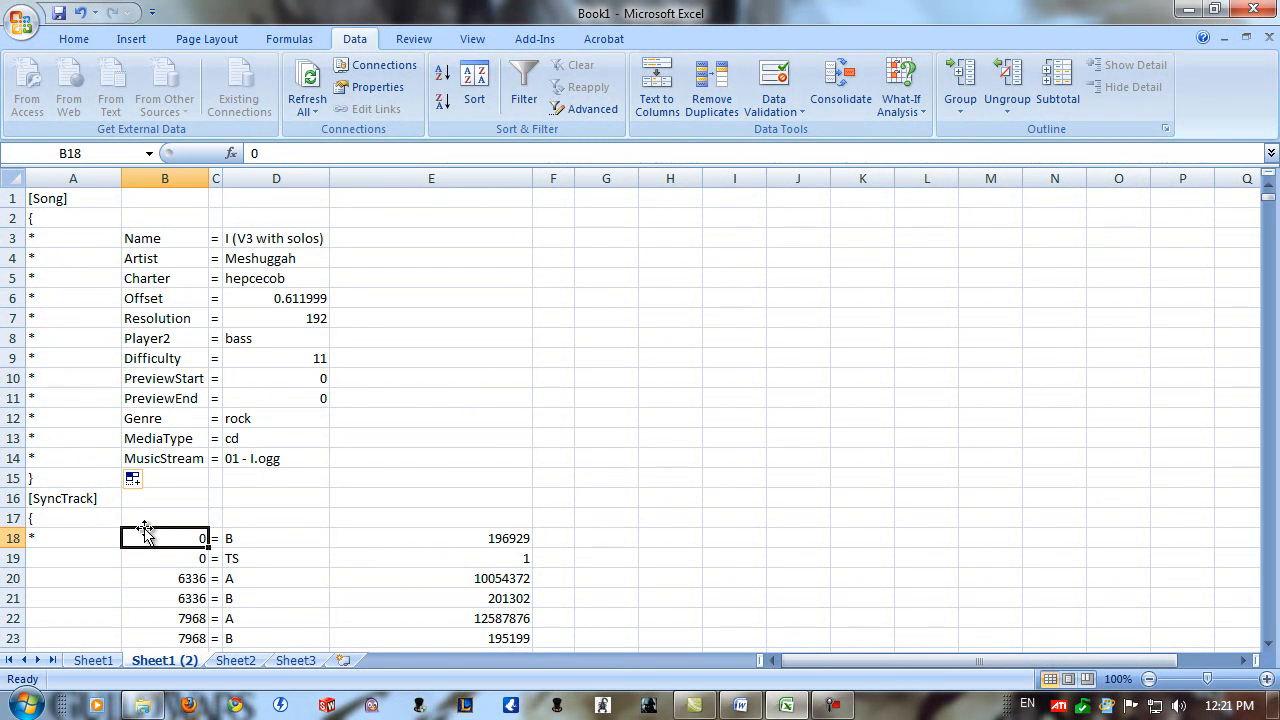
type("=")
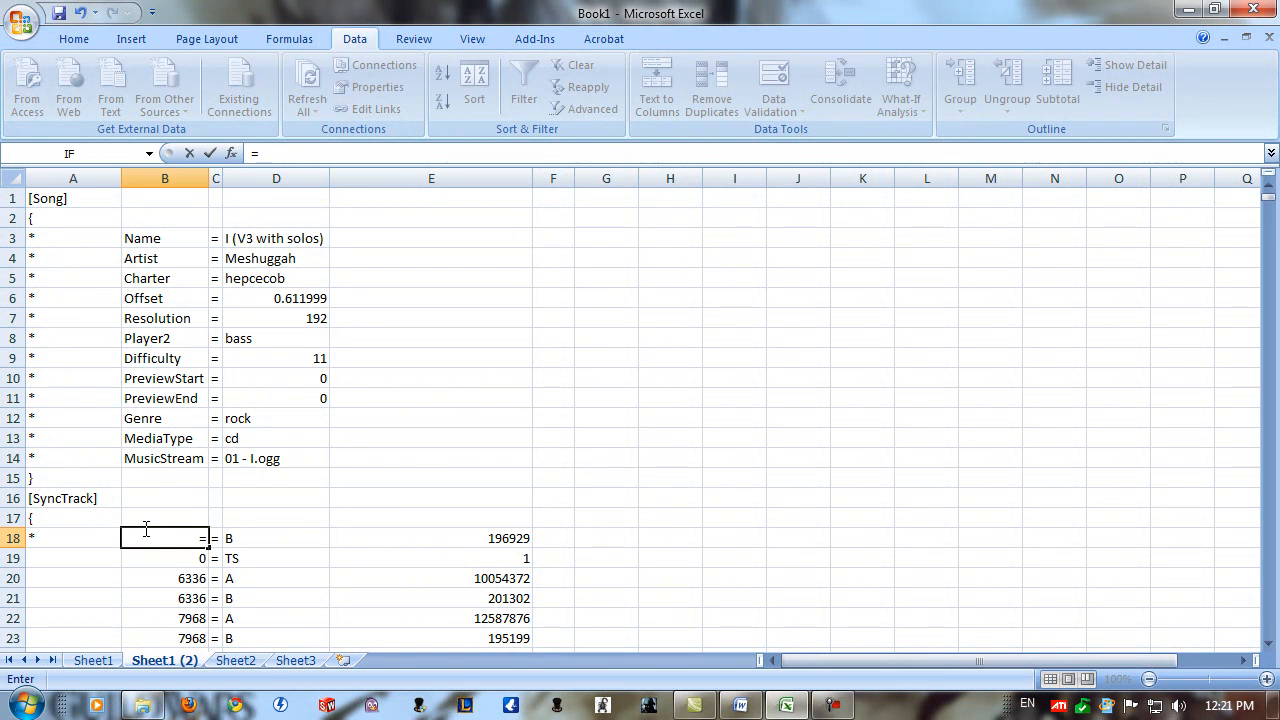
left_click(93, 660)
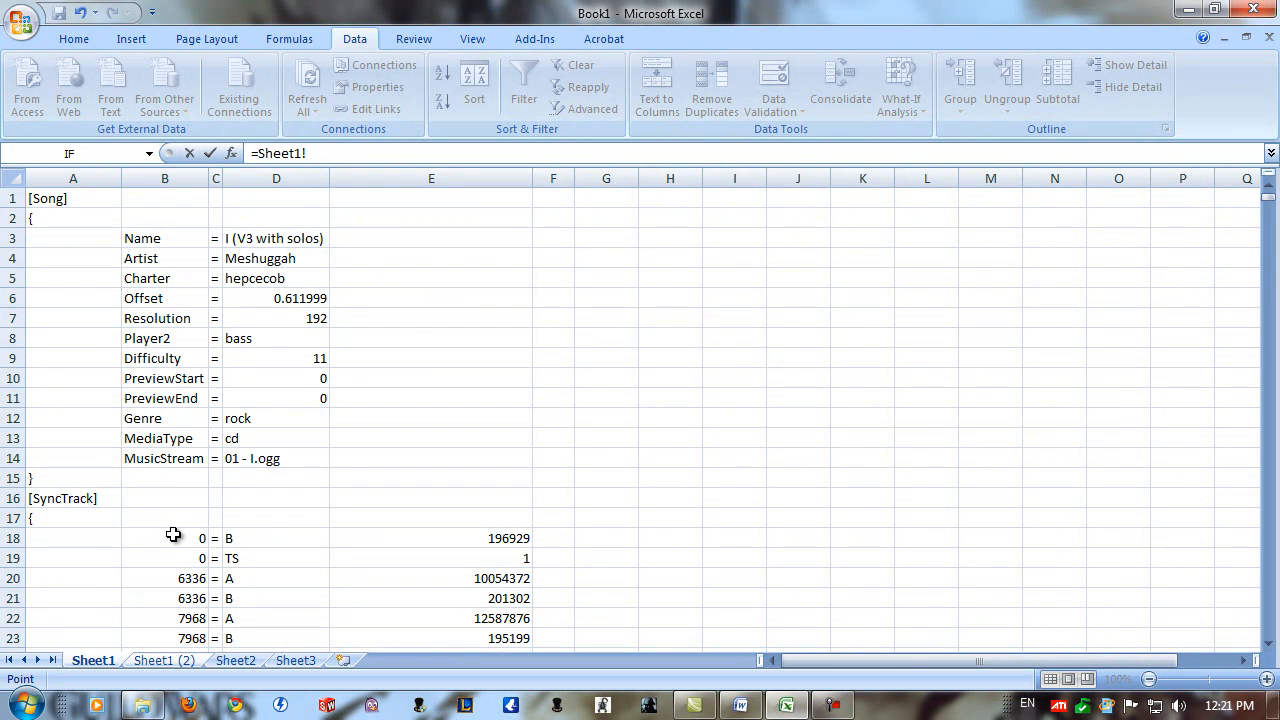
type("-271488")
key("Return")
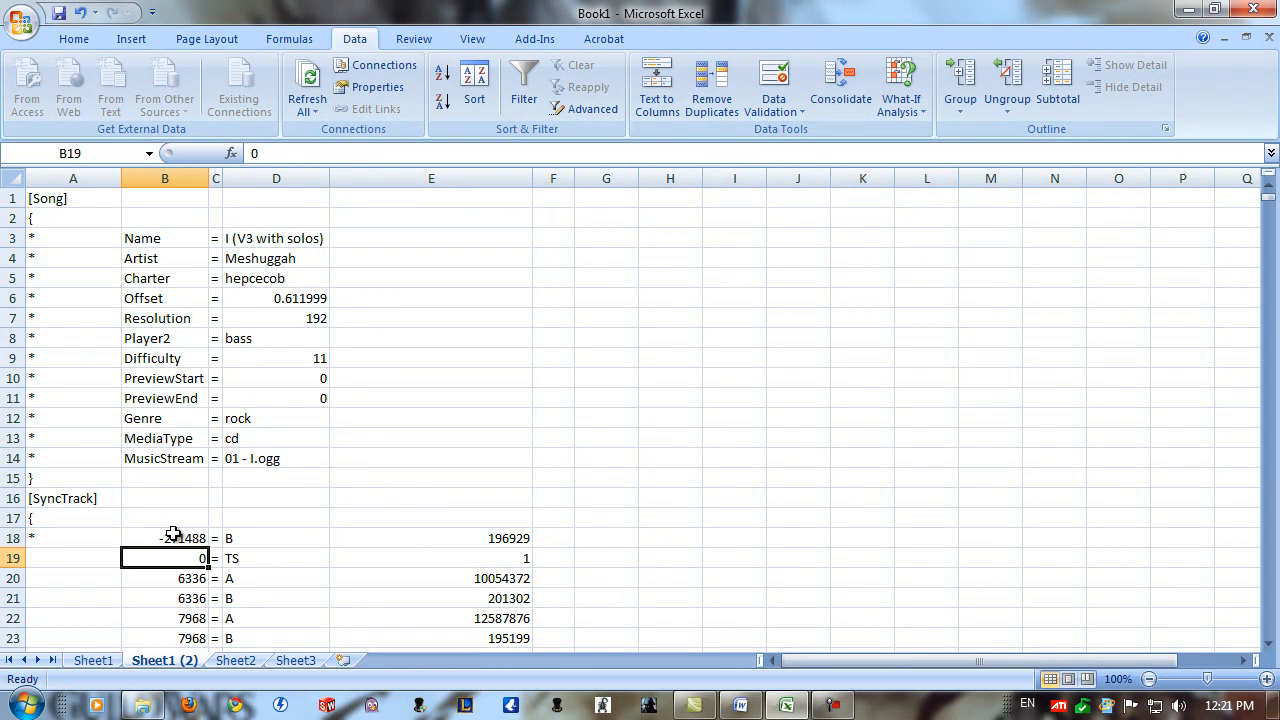
Fill A18:B18 down to row 557, covering all SyncTrack entries.
left_click(192, 539)
left_click_drag(69, 542, 165, 238)
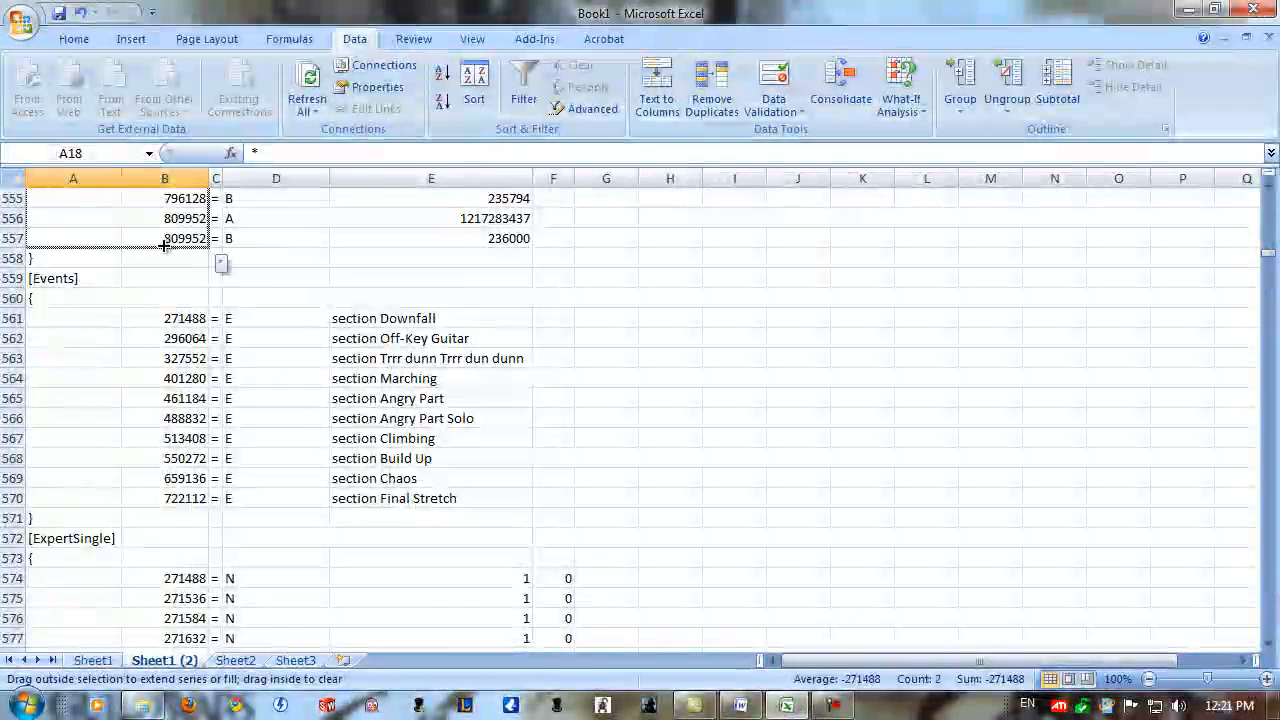
left_click(168, 297)
Copy the marker and offset formula from A557:B557 into A561:B570 beside the Events entries.
left_click_drag(84, 243, 165, 240)
key("ctrl+c")
left_click_drag(108, 320, 185, 503)
key("ctrl+v")
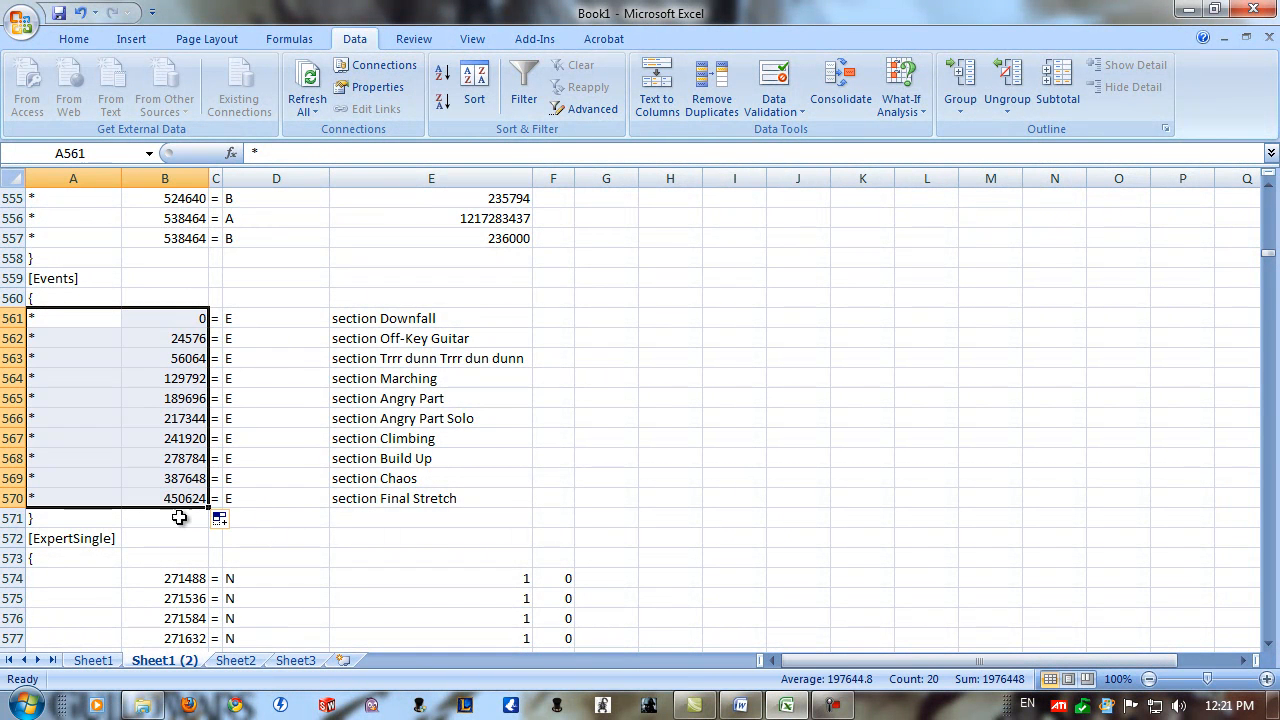
Apply the marker and offset formula to the ExpertSingle notes in A574:B4286.
left_click(96, 577)
left_click_drag(94, 499, 163, 503)
left_click_drag(113, 578, 213, 716)
key("ctrl+v")
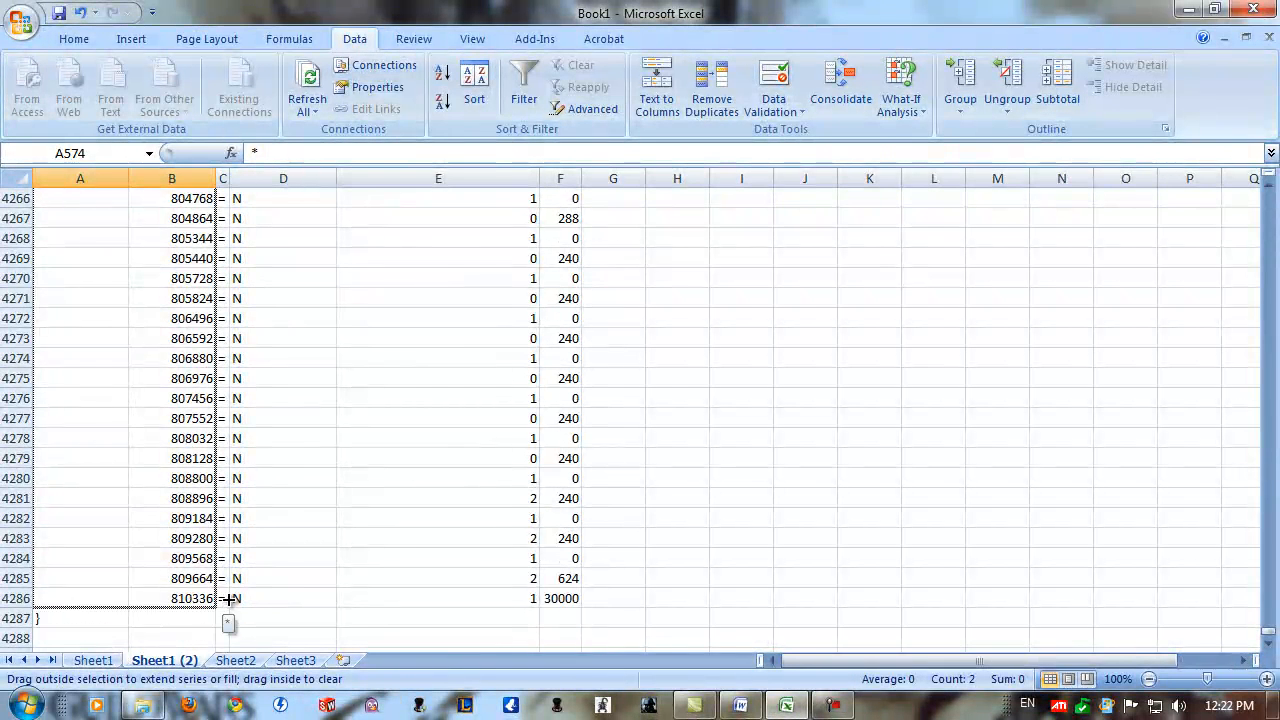
left_click_drag(216, 603, 219, 606)
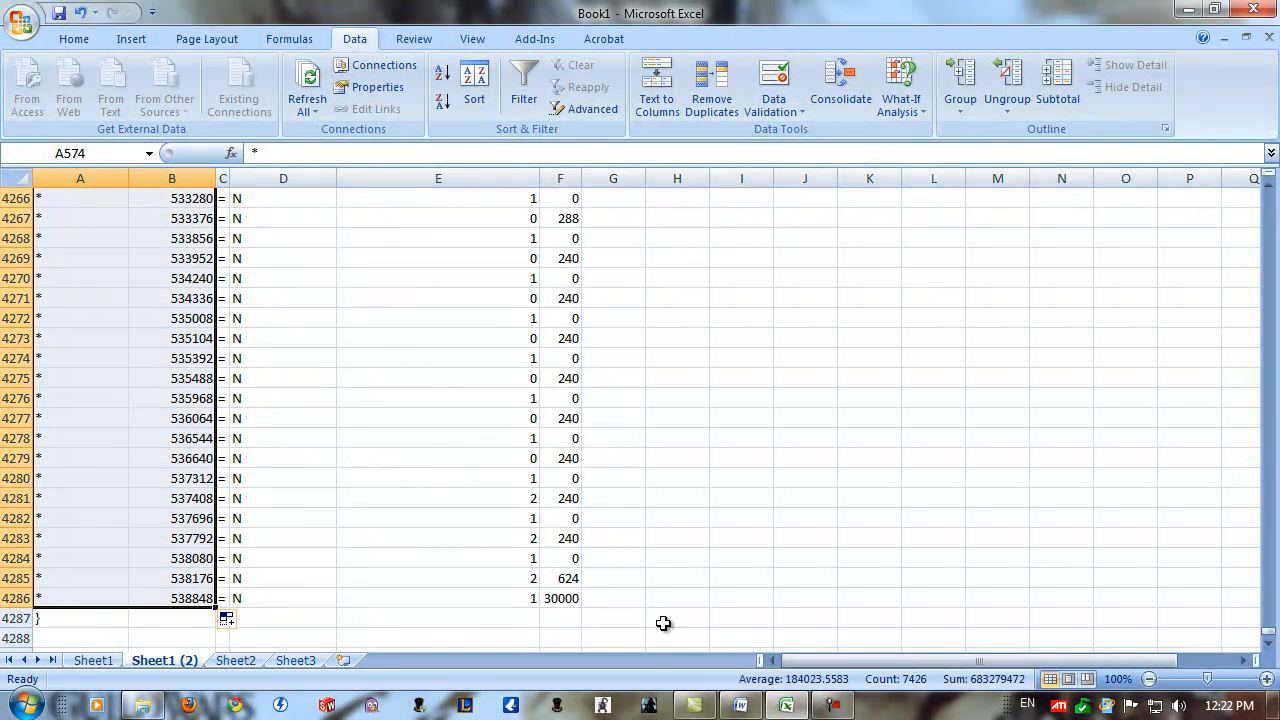
Delete rows 18 to 200, the SyncTrack entries with negative positions.
left_click(663, 623)
left_click_drag(1268, 634, 1268, 190)
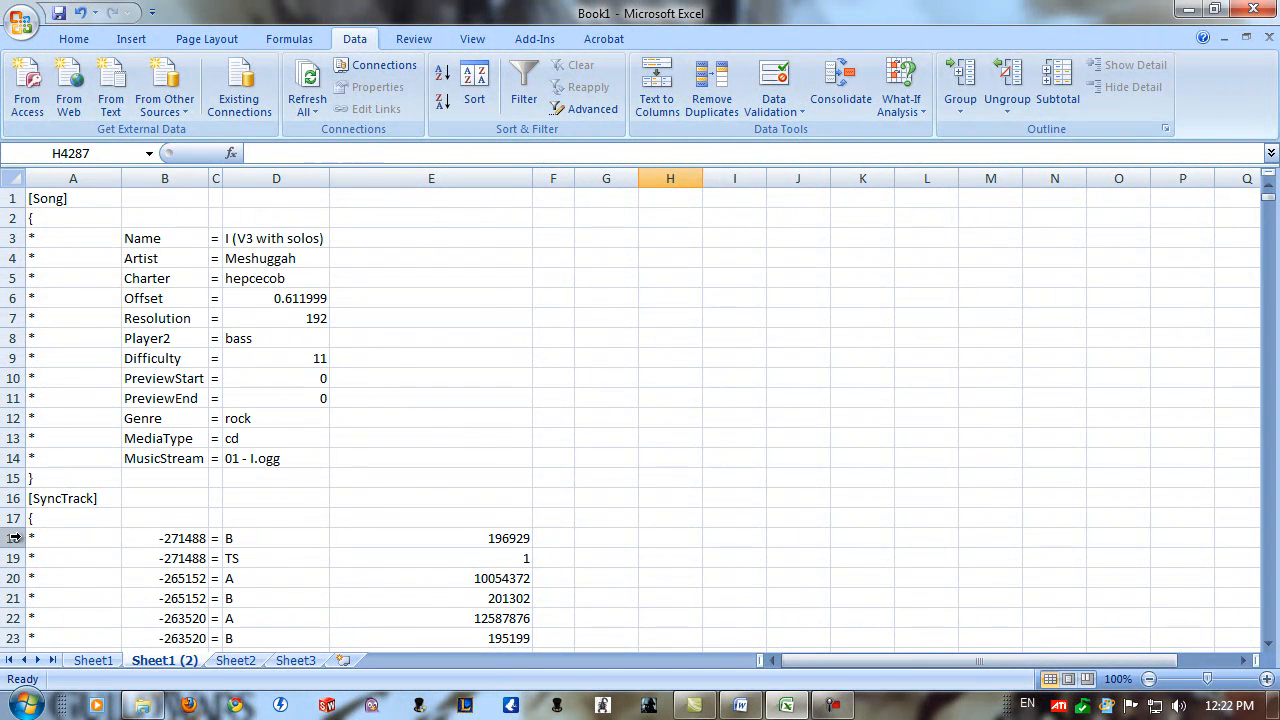
left_click(165, 537)
left_click_drag(5, 537, 22, 300)
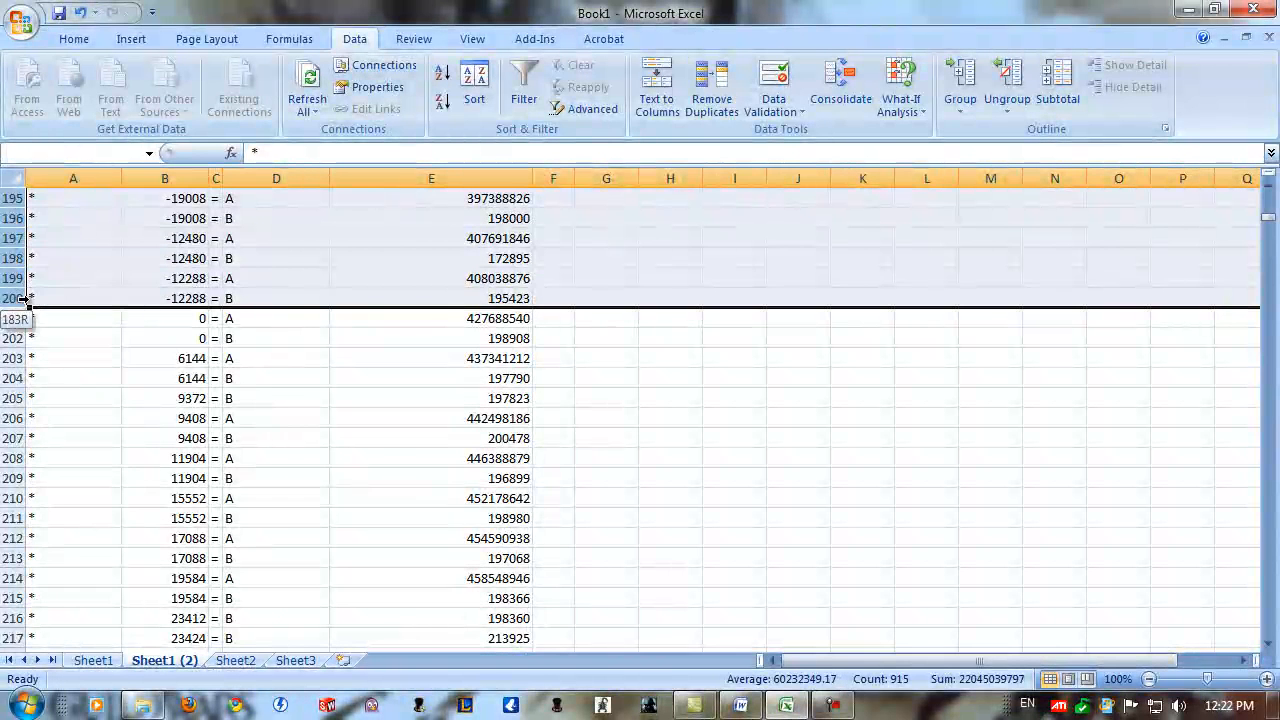
right_click(15, 298)
left_click(80, 420)
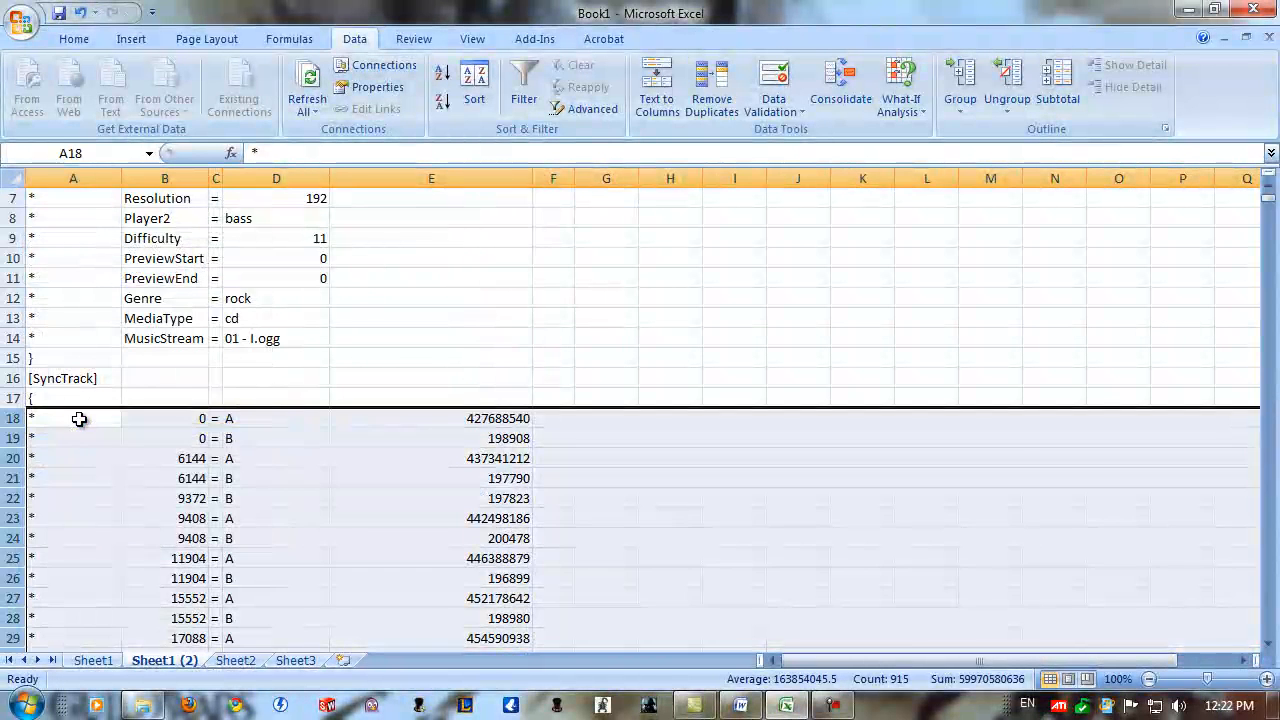
Delete row 18, the SyncTrack A entry at position 0.
left_click(165, 438)
left_click(226, 418)
left_click(112, 418)
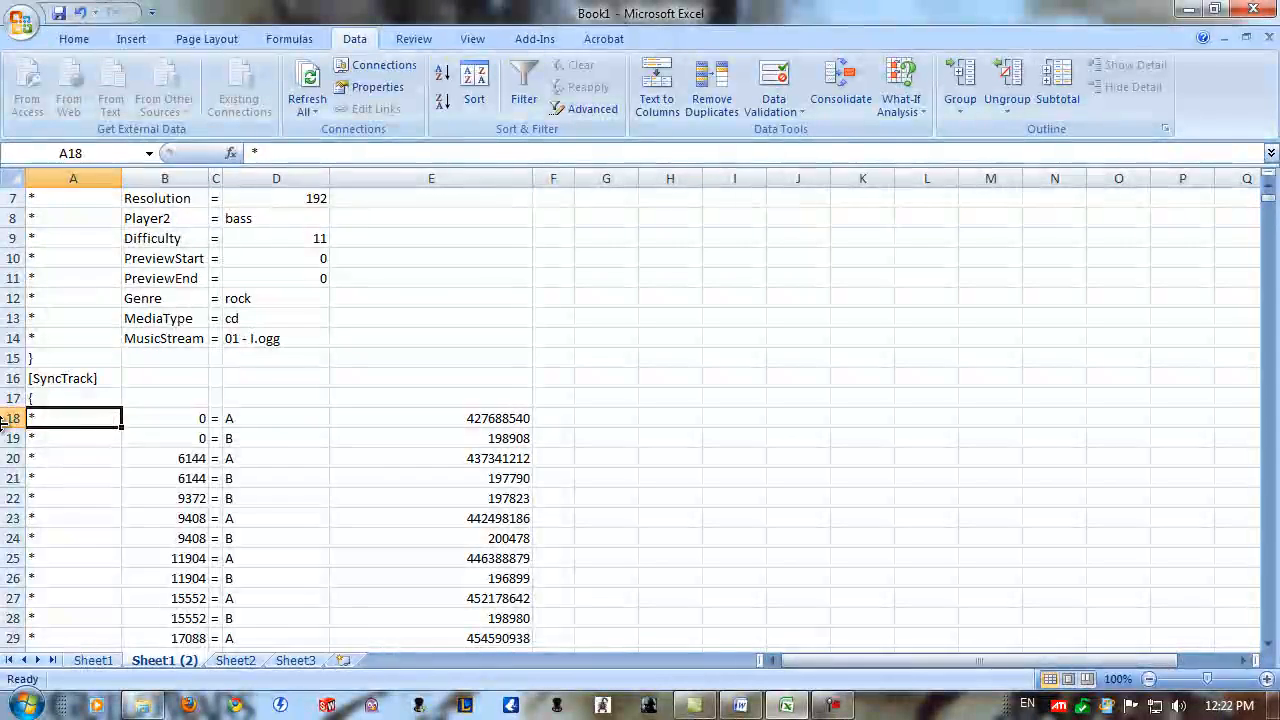
right_click(12, 424)
left_click(90, 546)
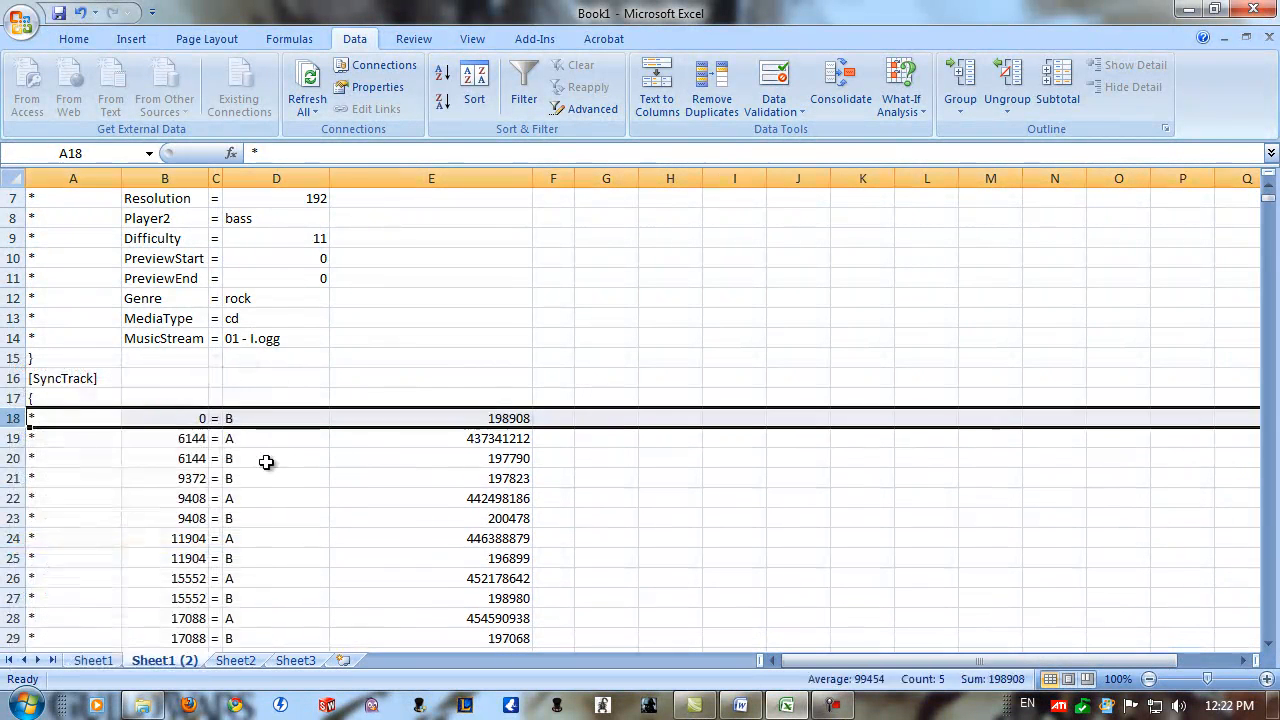
Insert a blank row 19 below the first SyncTrack entry and enter * in A19.
right_click(15, 438)
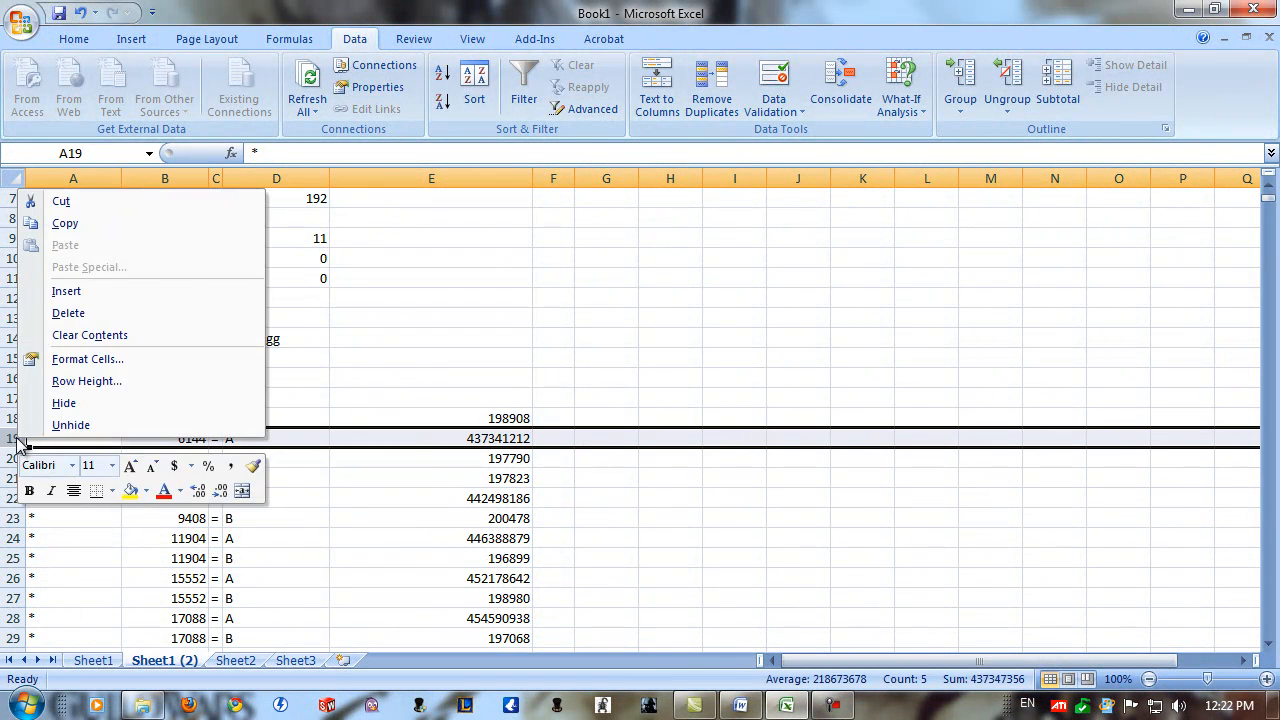
left_click(100, 296)
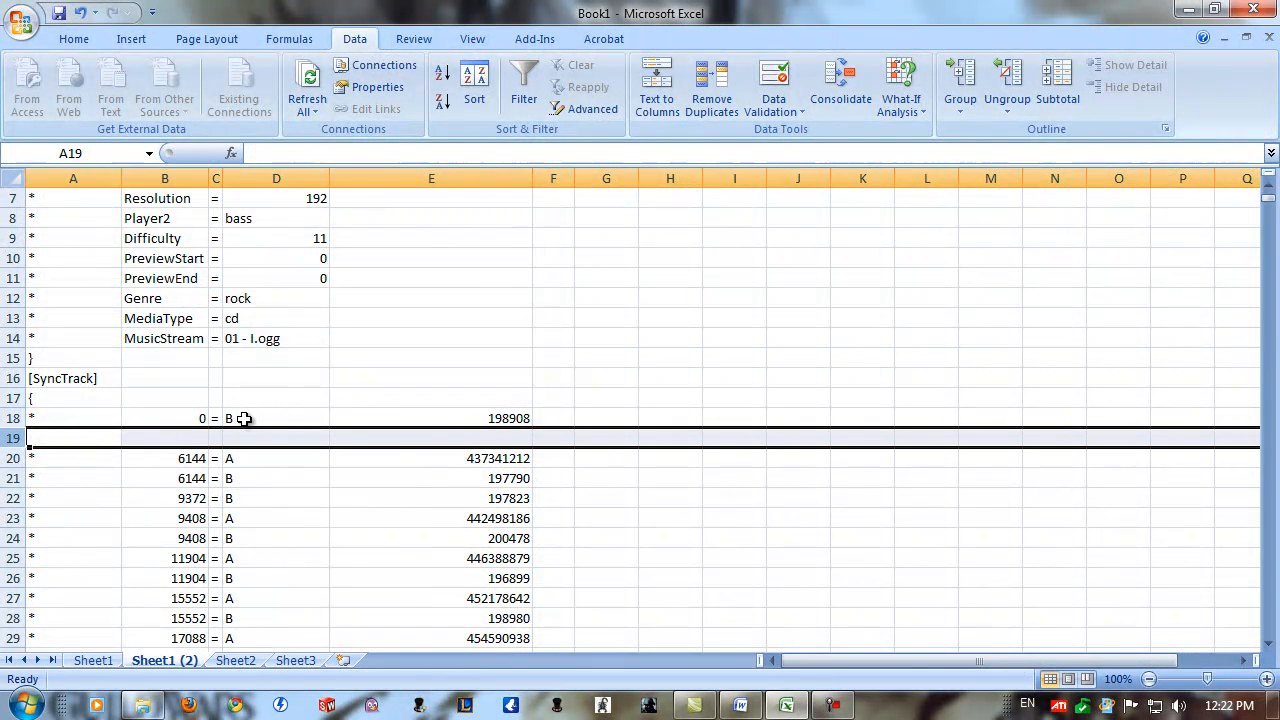
left_click(185, 437)
left_click(109, 439)
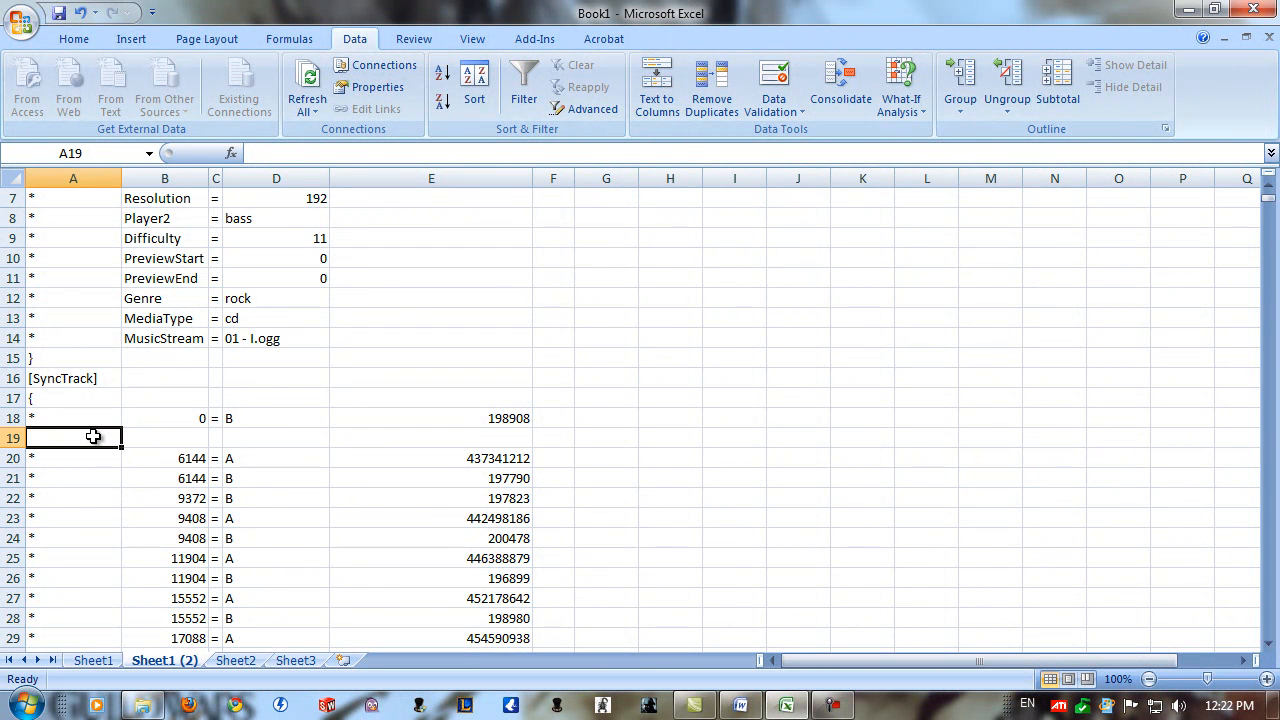
type("*")
left_click(143, 457)
Complete the time signature entry in row 19 with 0, =, TS and 1 in cells B19 to E19.
left_click(175, 443)
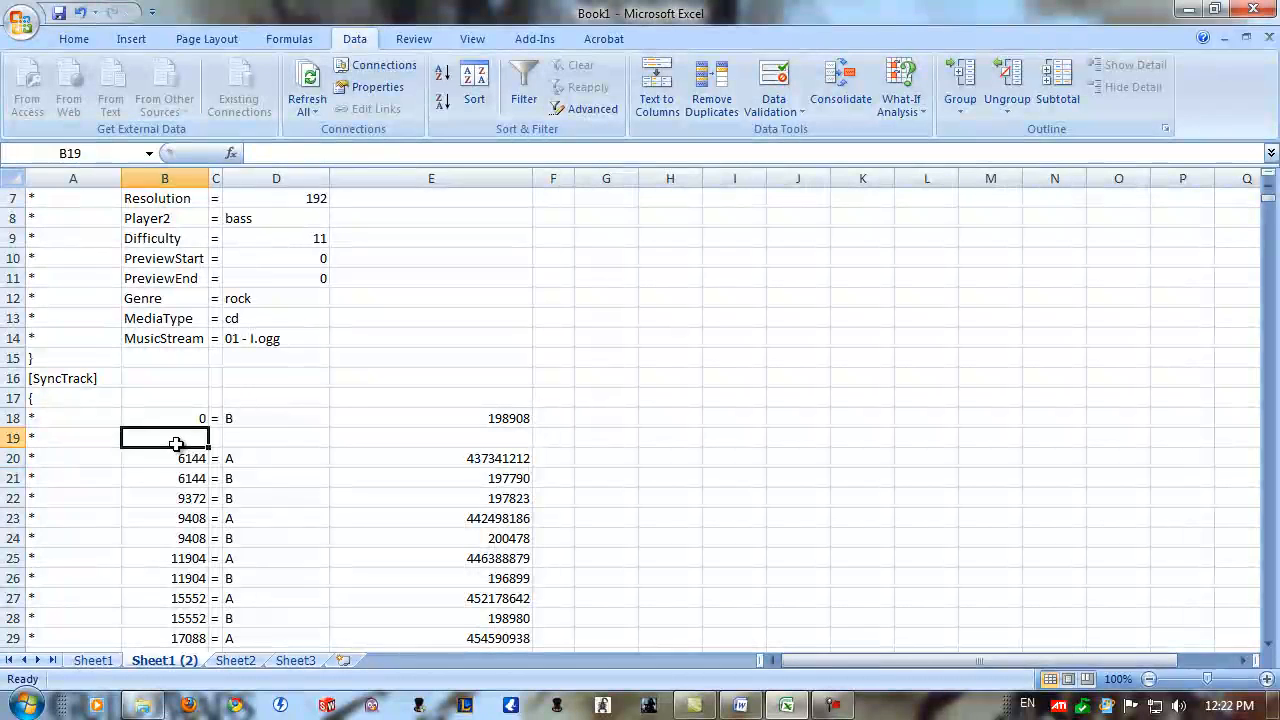
type("0")
key("Tab")
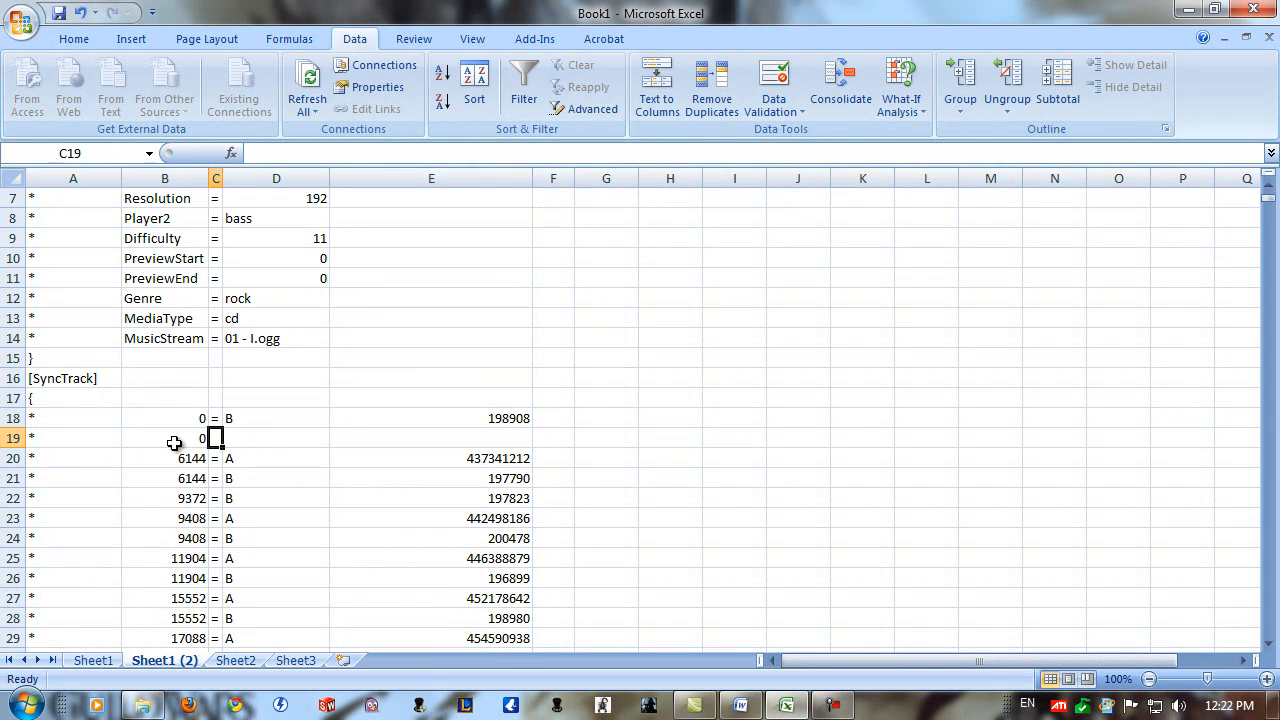
type("'=")
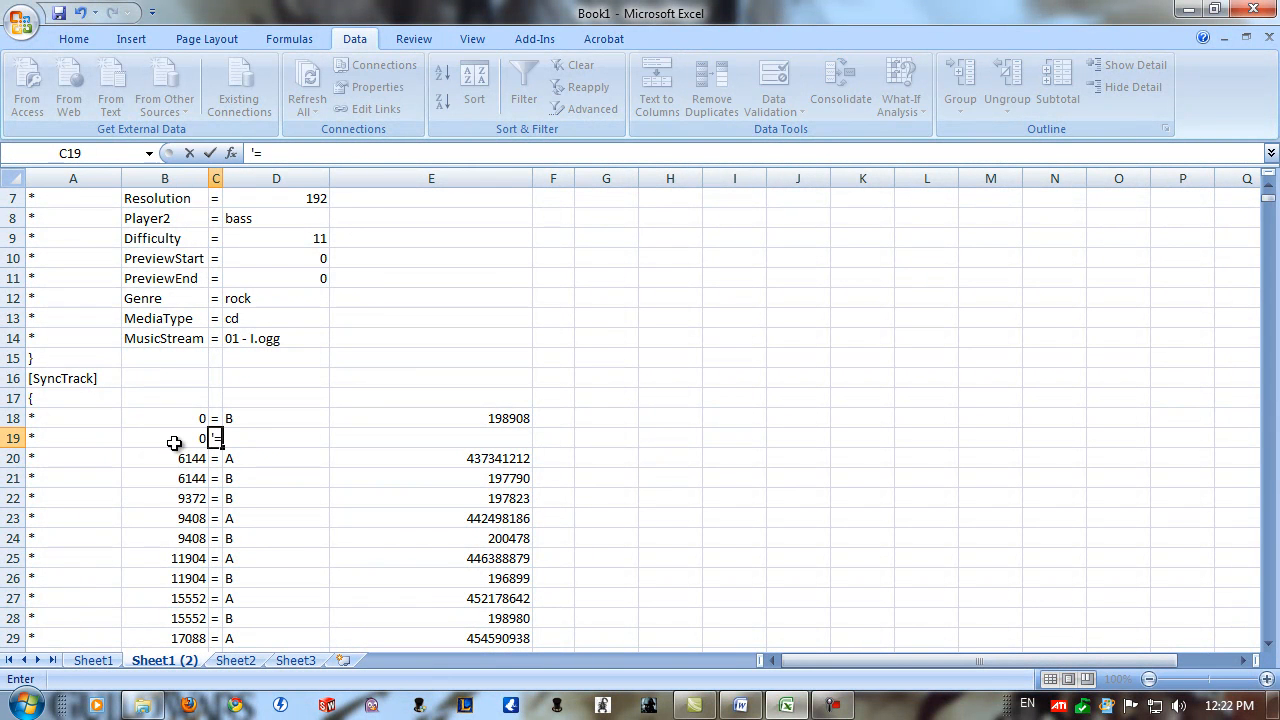
key("Tab")
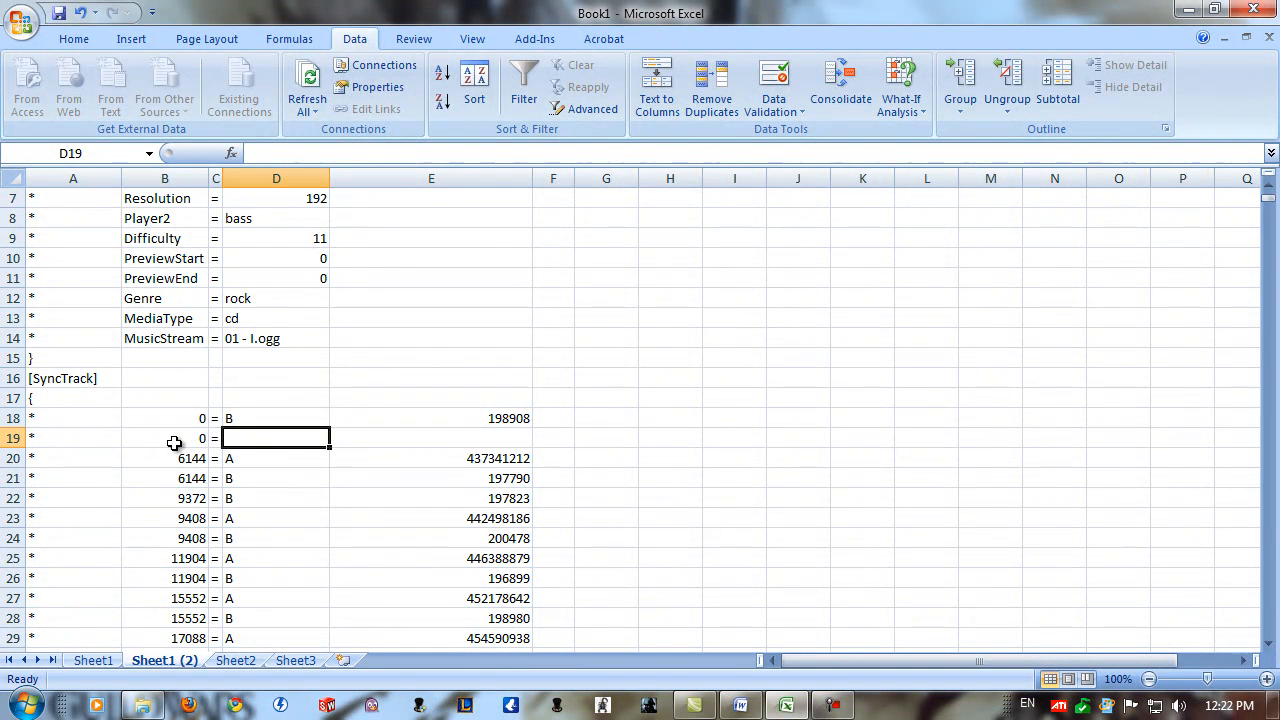
type("TS")
key("Tab")
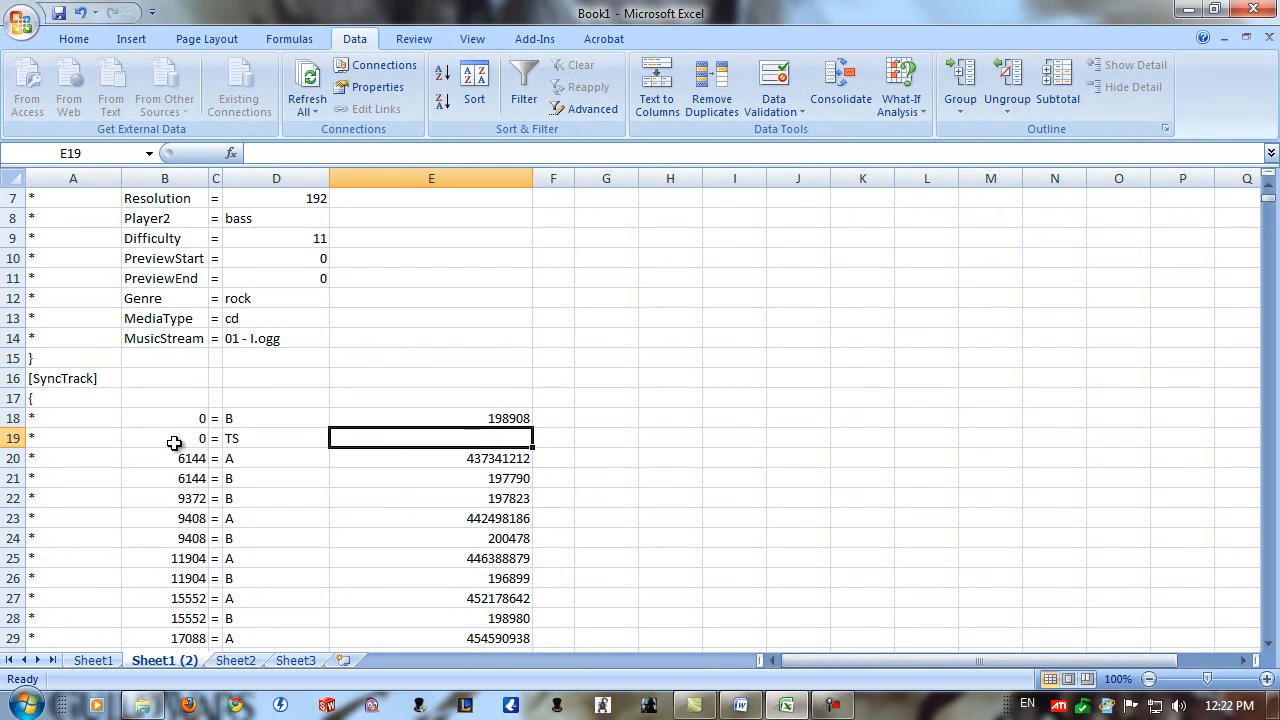
type("1")
key("Return")
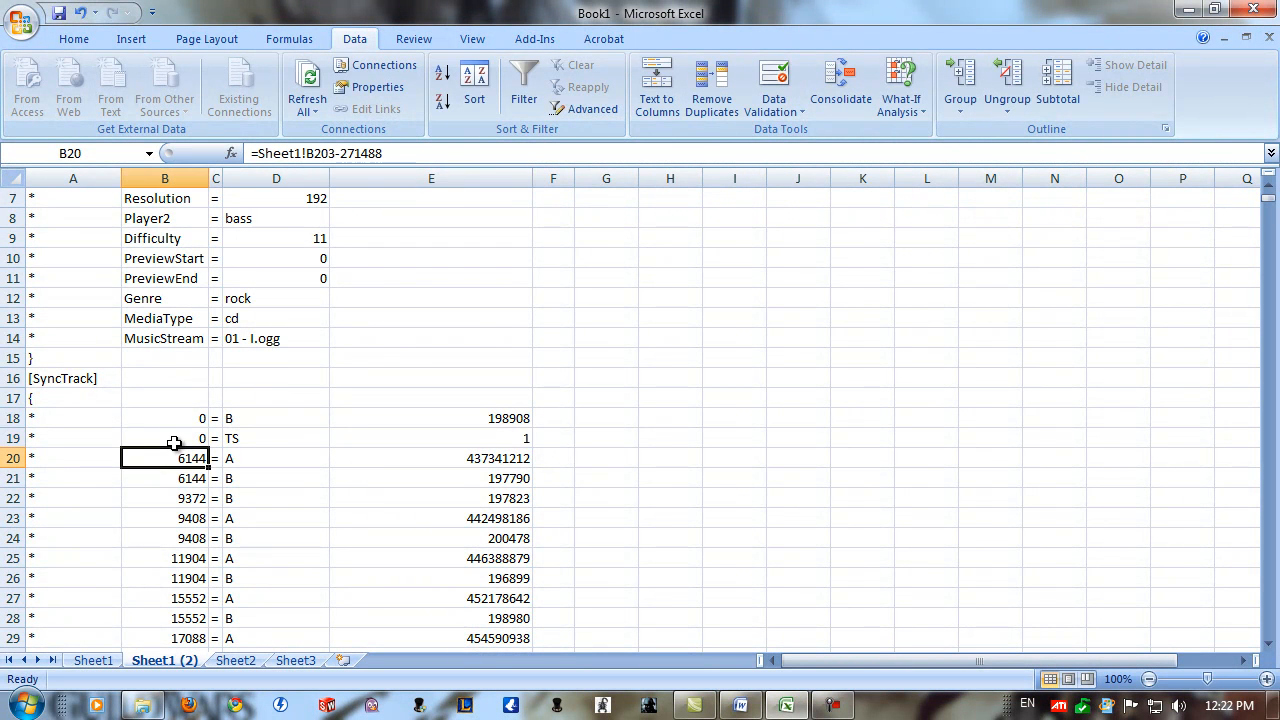
left_click(465, 460)
left_click(488, 518)
left_click(440, 460)
left_click(285, 469)
left_click(423, 452)
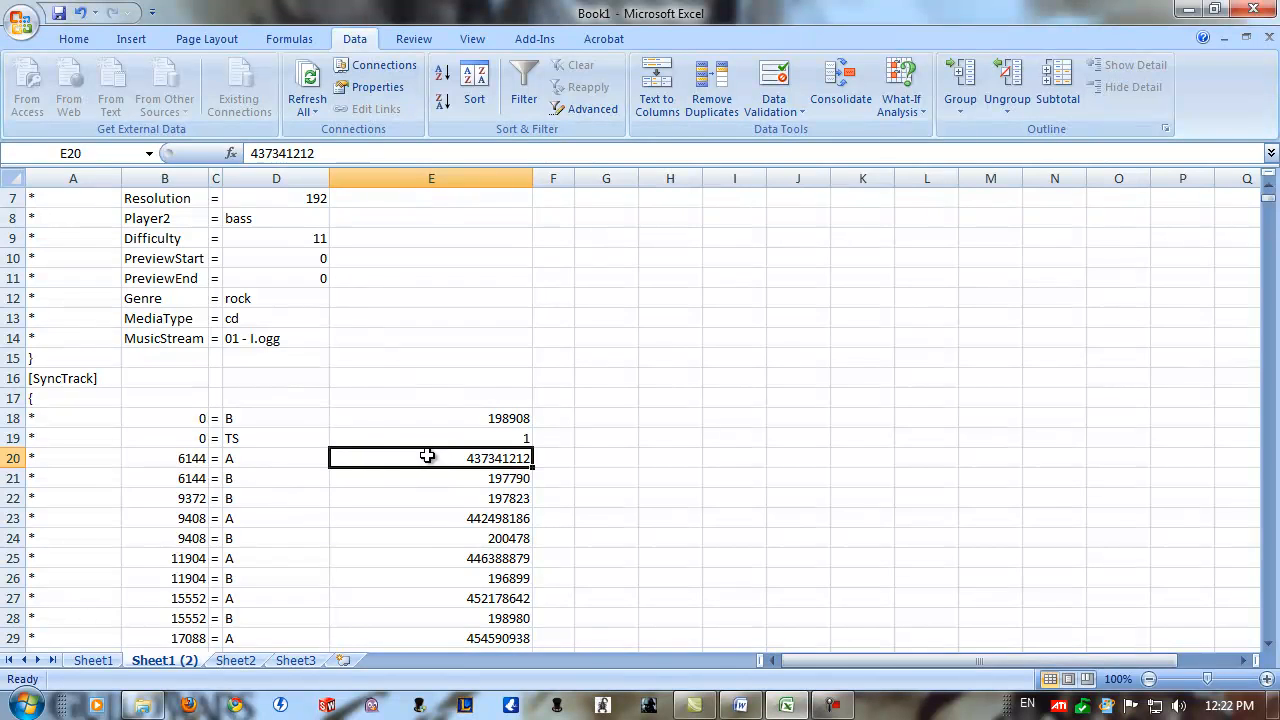
Select G20, switch to the file manager, open 01 - I.chart from the Meshuggah songs folder and locate its SyncTrack section.
left_click(608, 462)
left_click(150, 706)
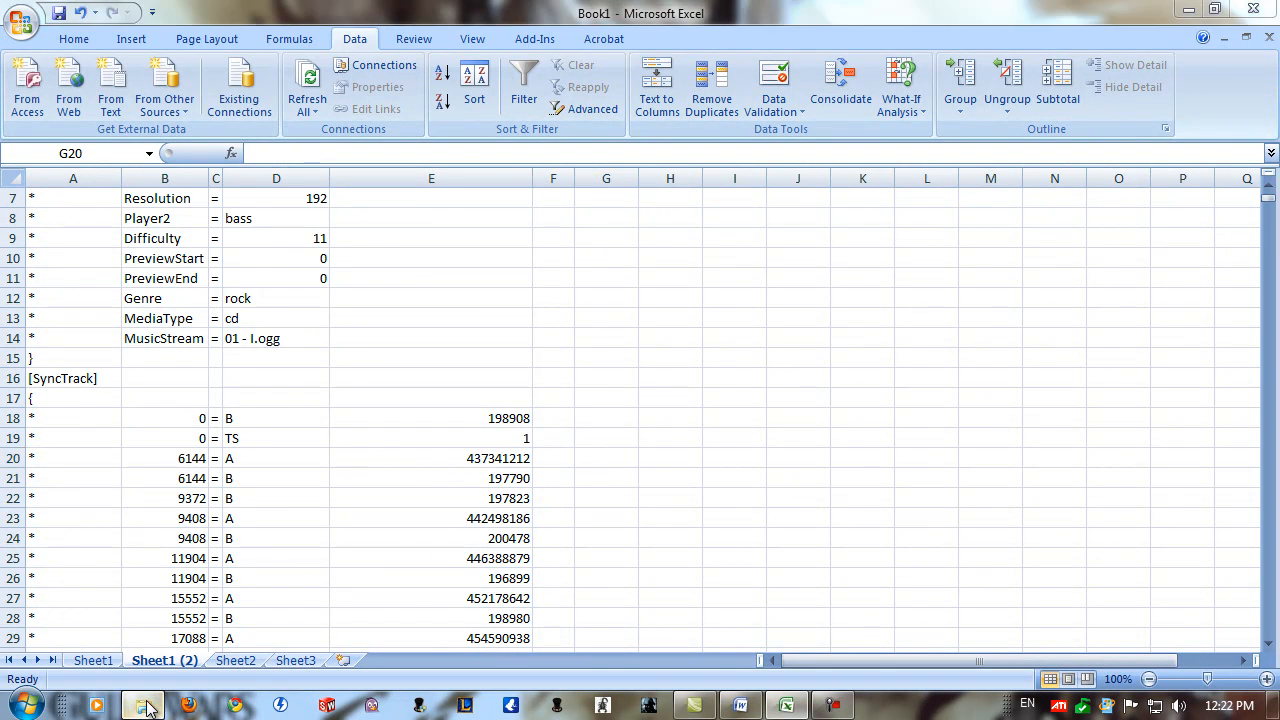
double_click(296, 150)
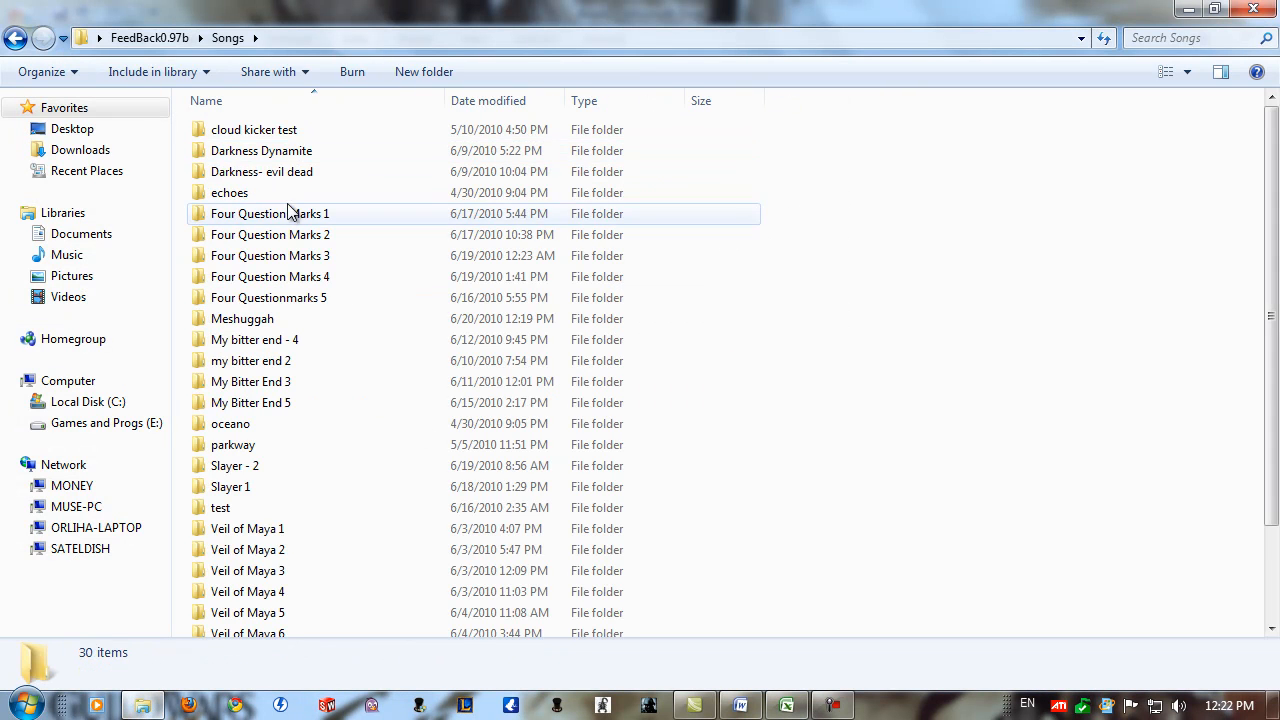
double_click(272, 316)
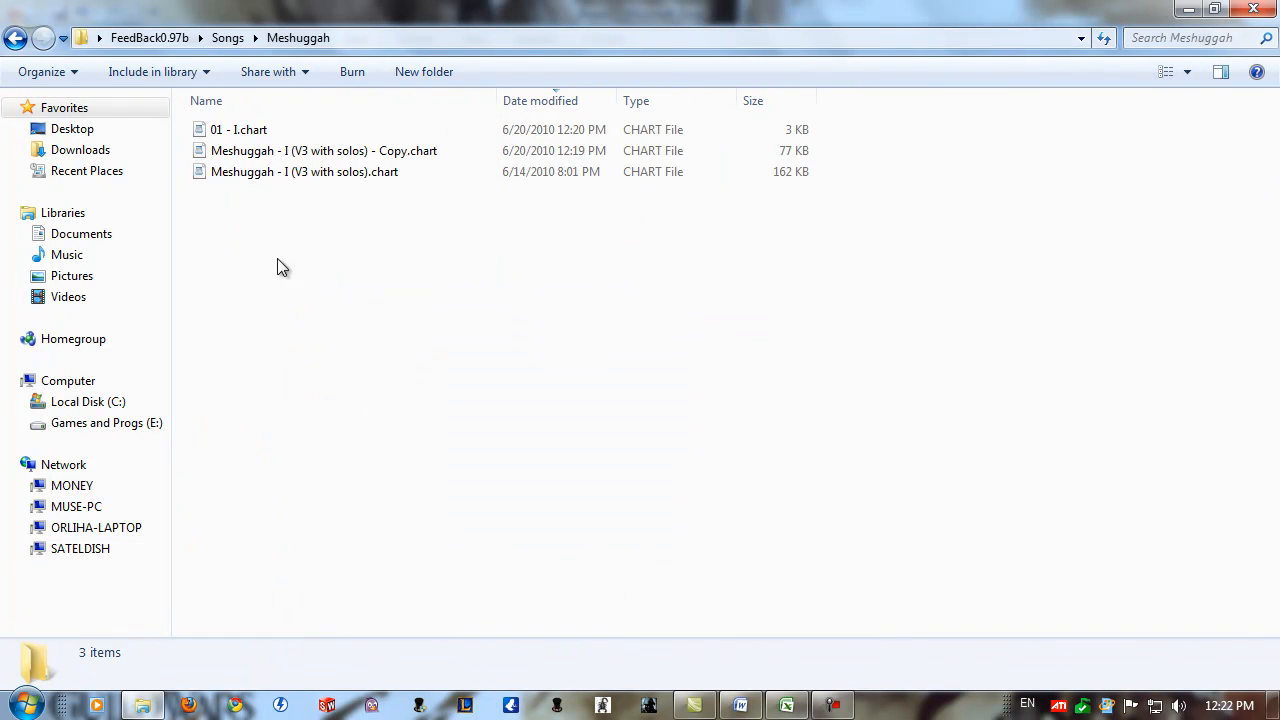
double_click(264, 131)
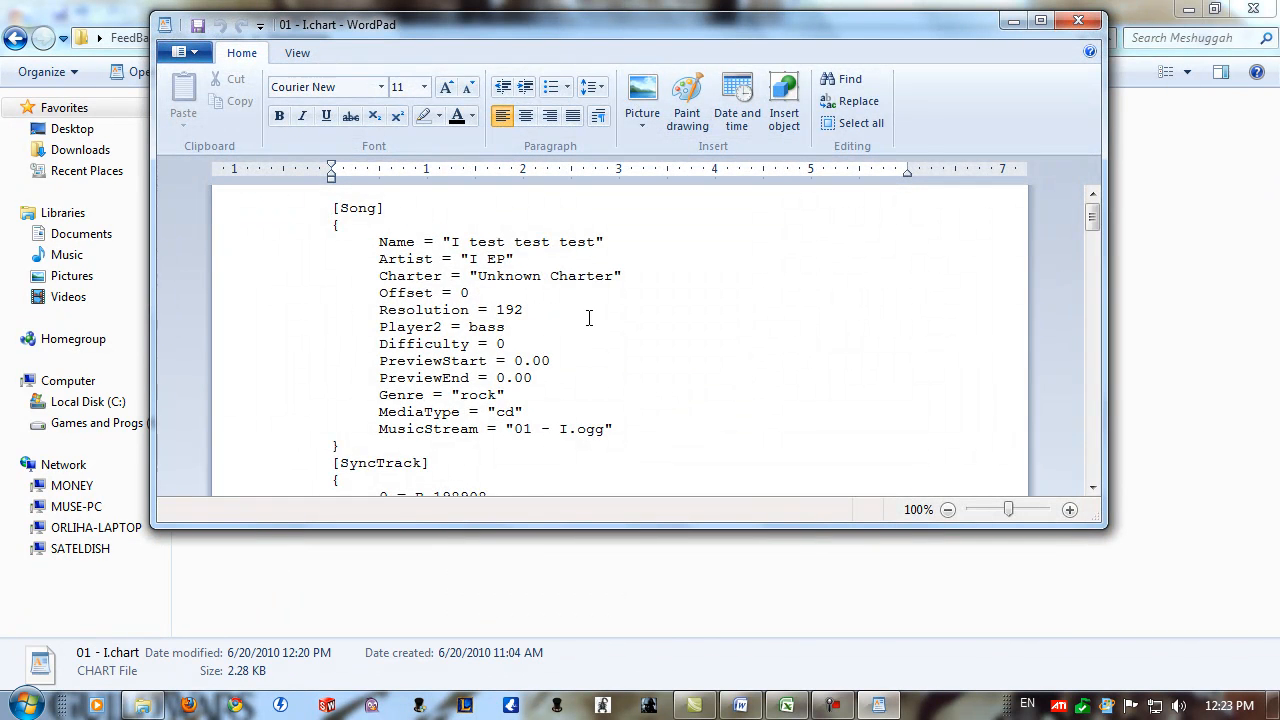
scroll(590, 317, "down", 5)
scroll(470, 327, "up", 1)
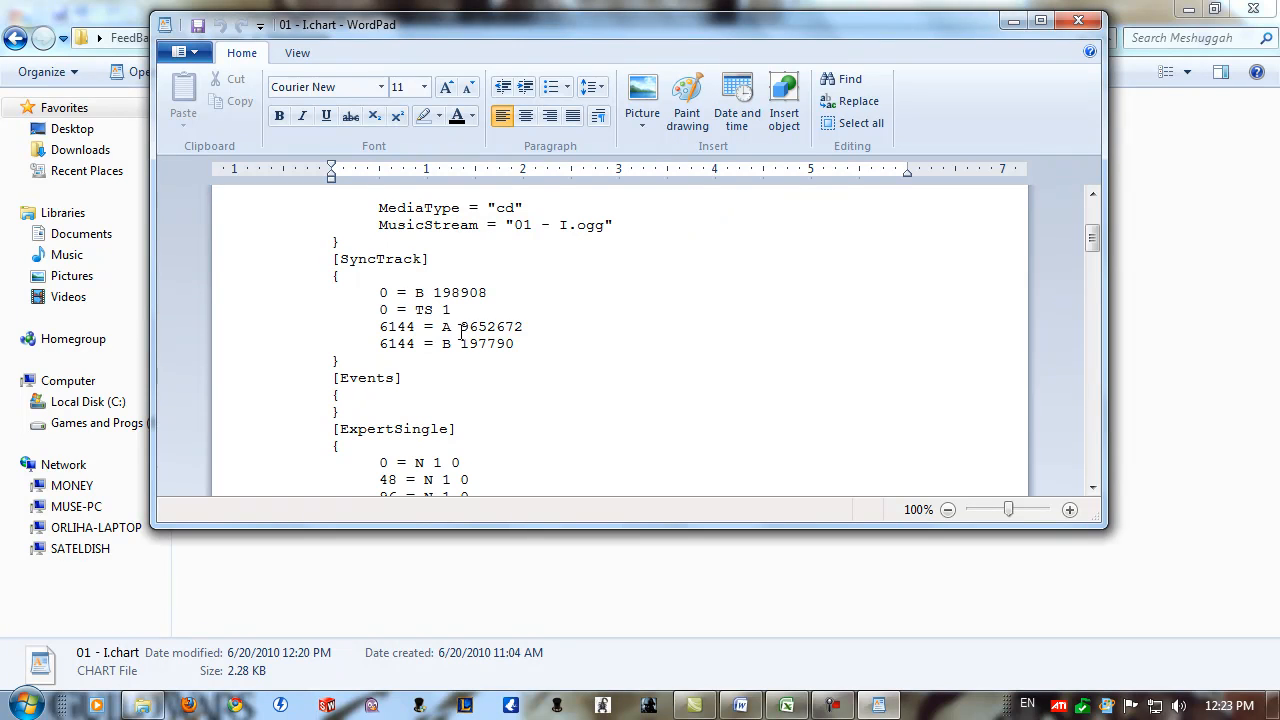
Copy the value 9652672 from the A entry at position 6144 in SyncTrack.
left_click_drag(474, 329, 538, 331)
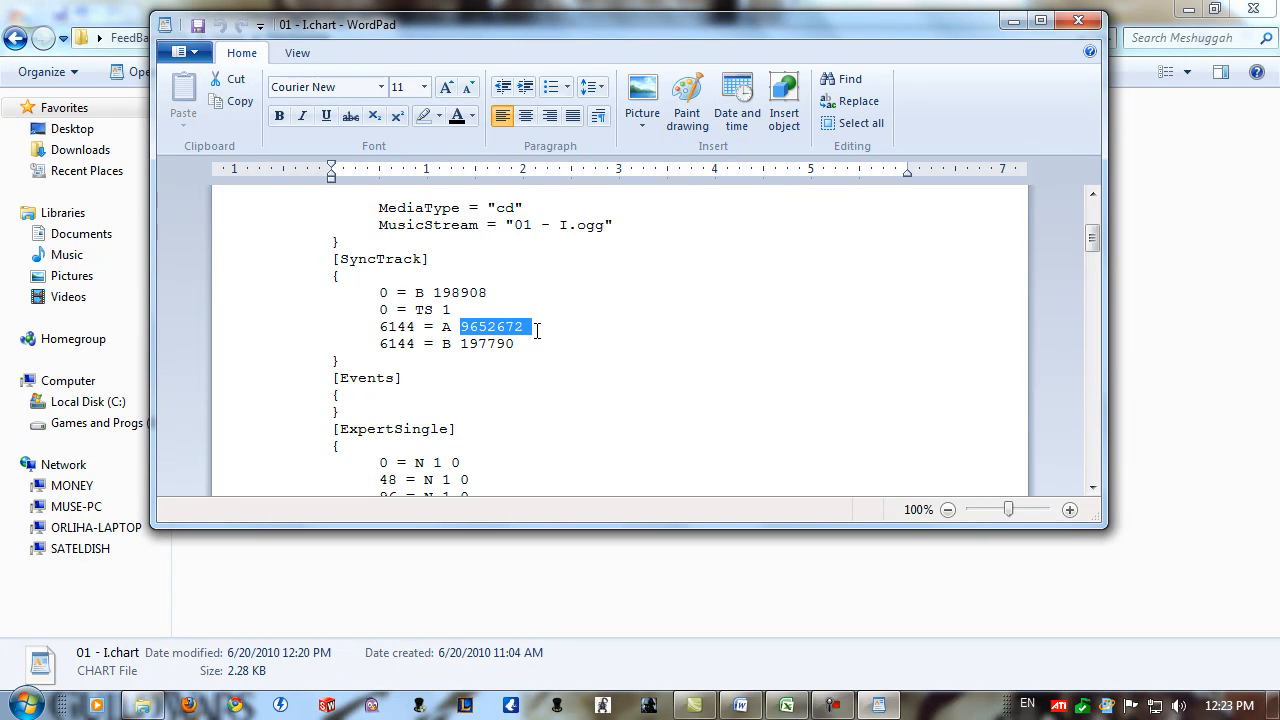
right_click(480, 333)
right_click(455, 333)
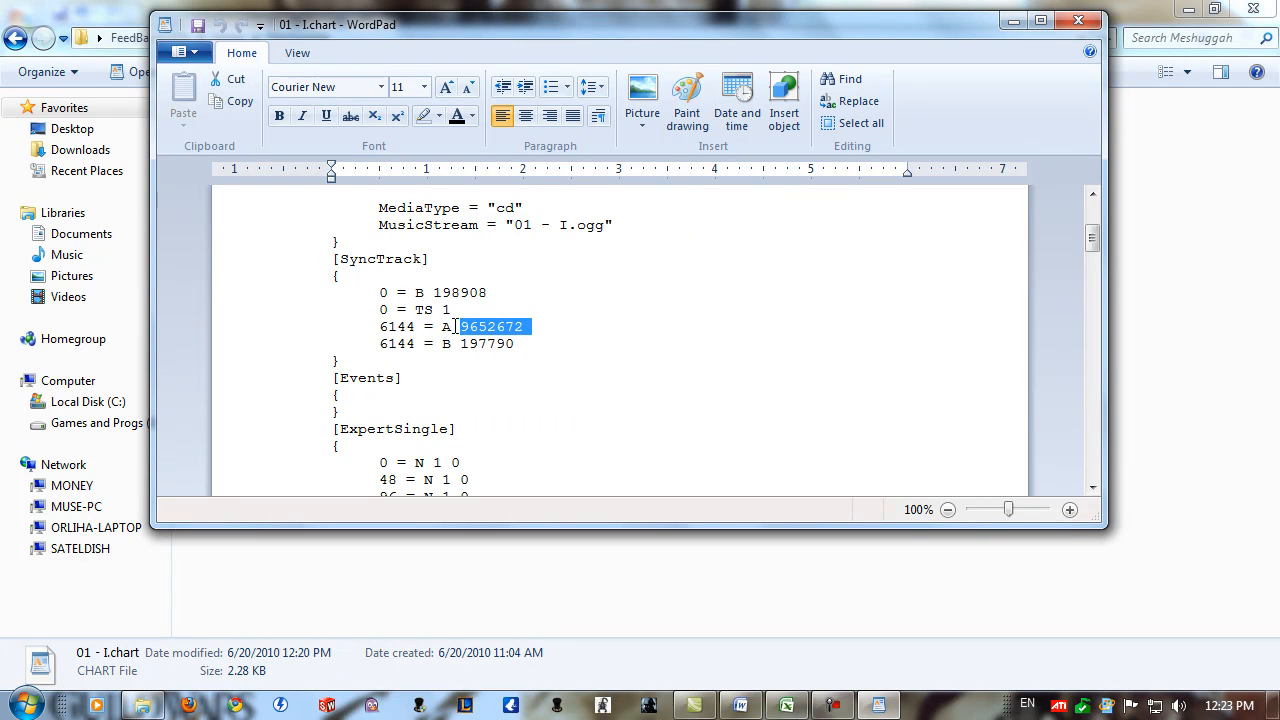
right_click(499, 327)
left_click(545, 361)
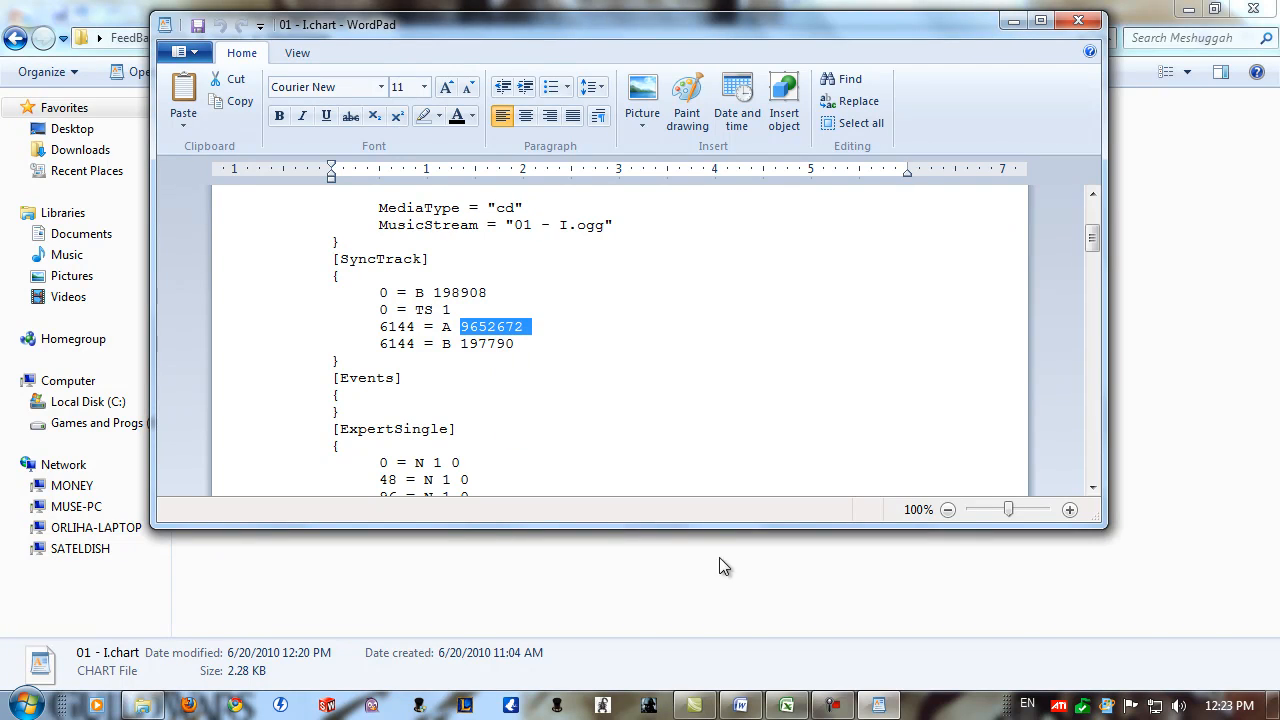
Switch back to Excel and enter the formula =E20-9652672 in cell G20.
left_click(786, 705)
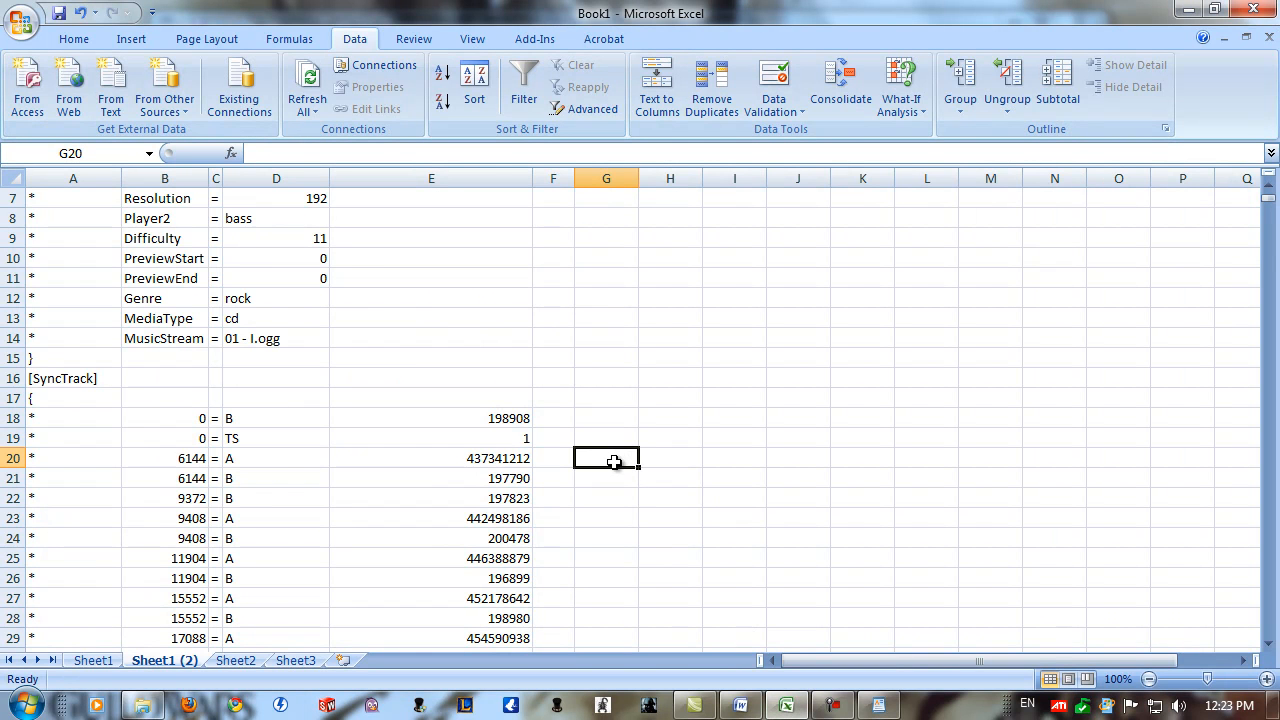
type("=")
left_click(507, 459)
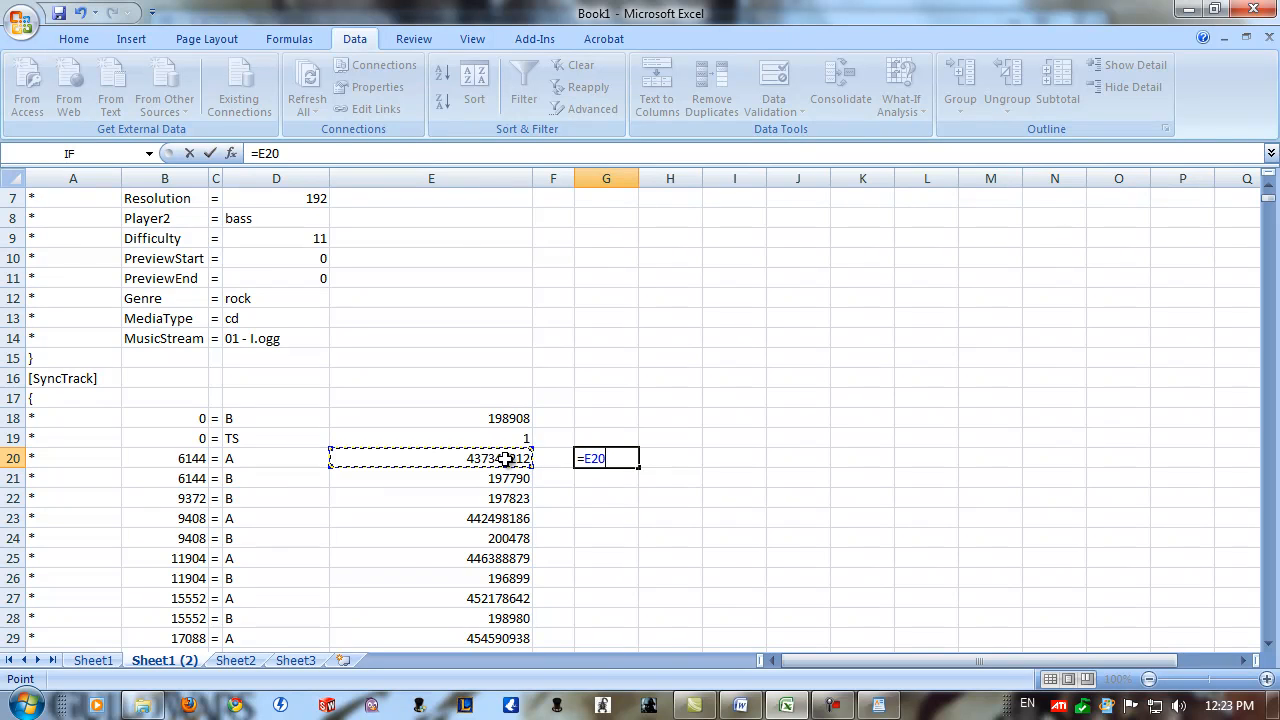
type("-")
key("ctrl+v")
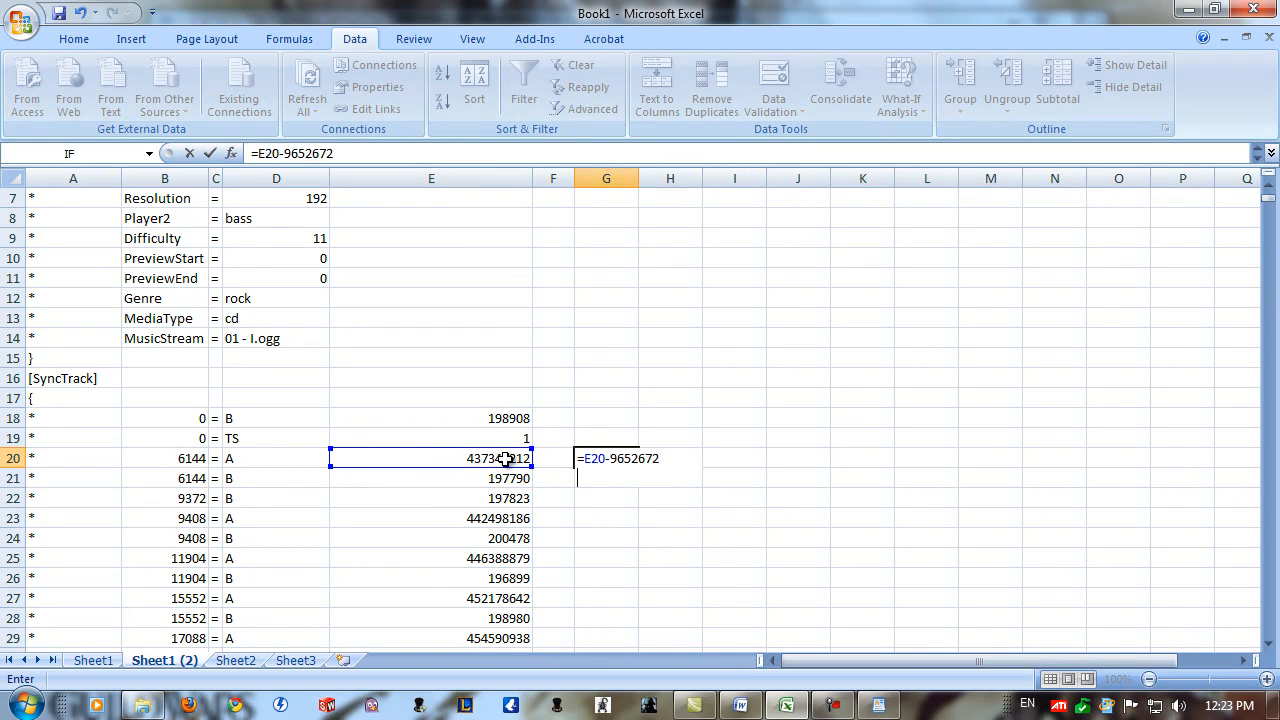
key("Return")
left_click(580, 457)
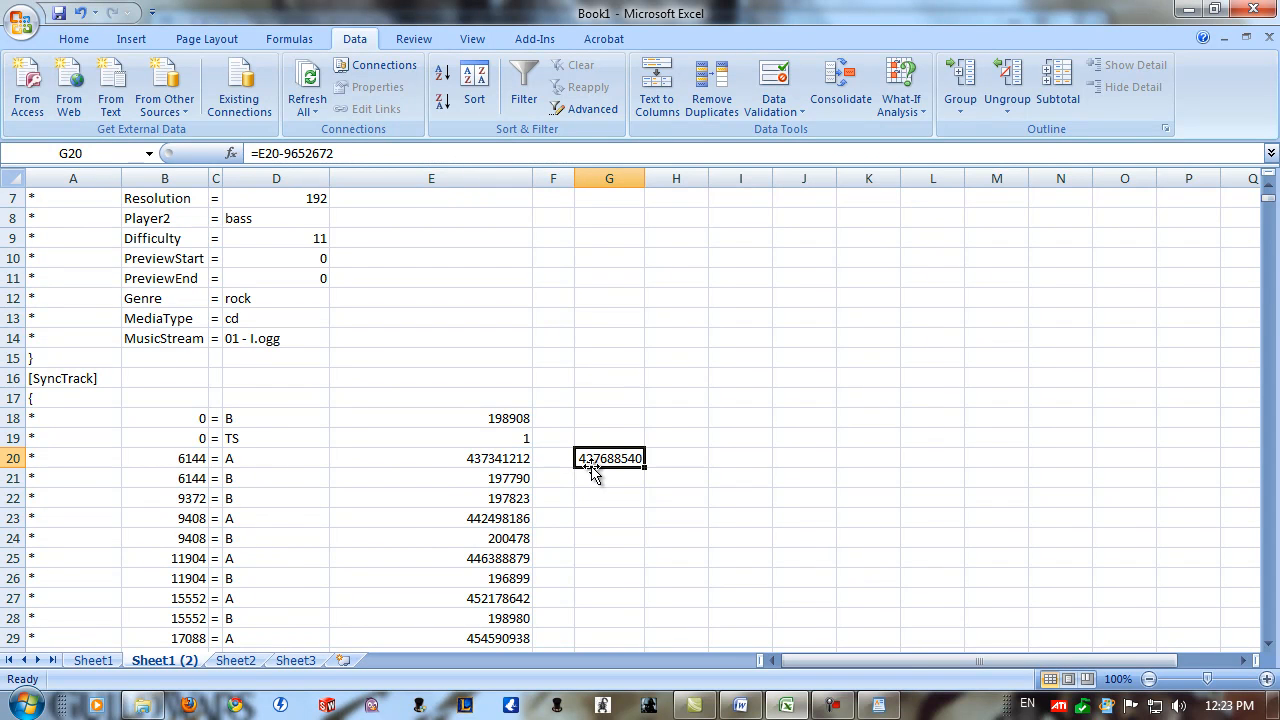
Clear the helper formula from cell G20.
left_click(463, 462)
left_click(468, 521)
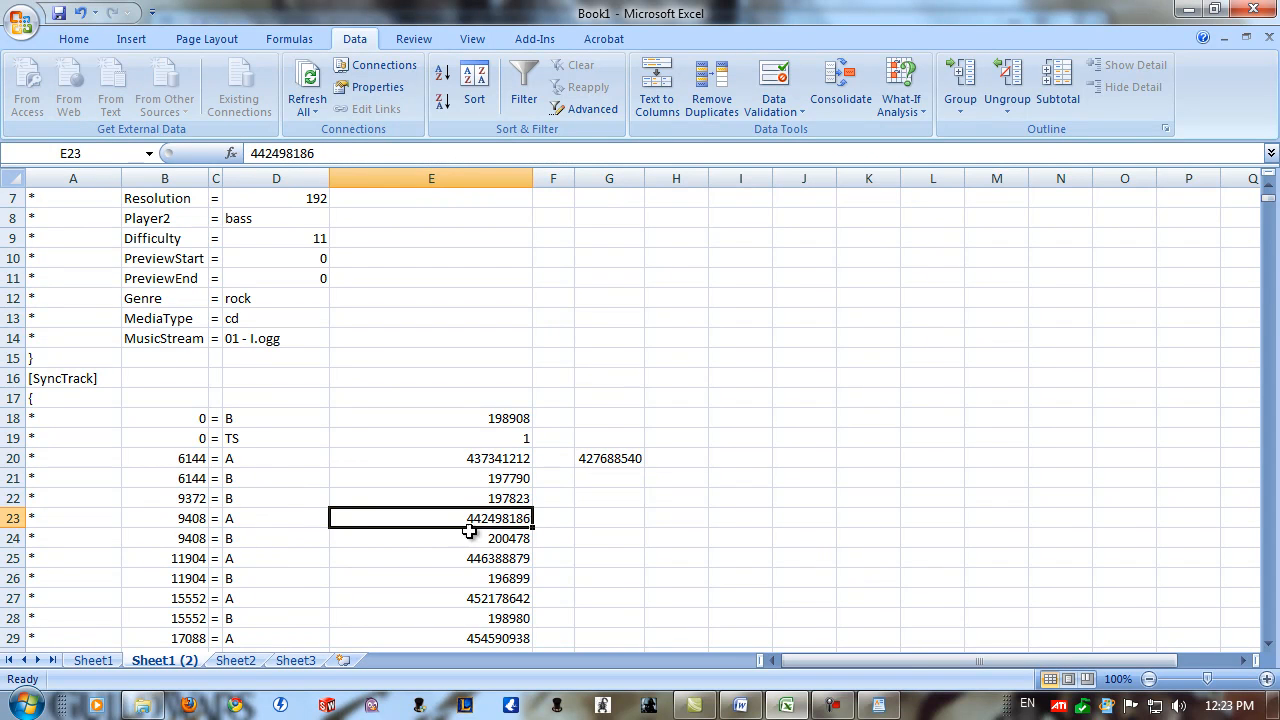
left_click(471, 560)
left_click(600, 460)
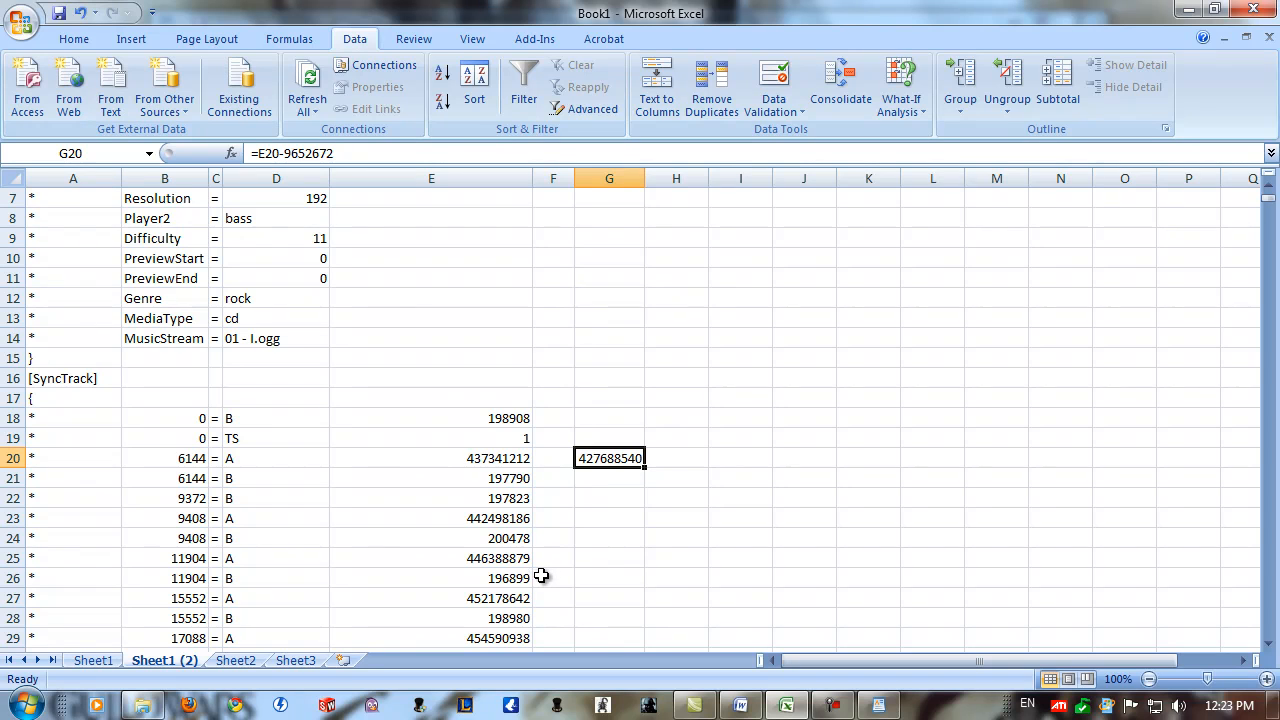
key("Delete")
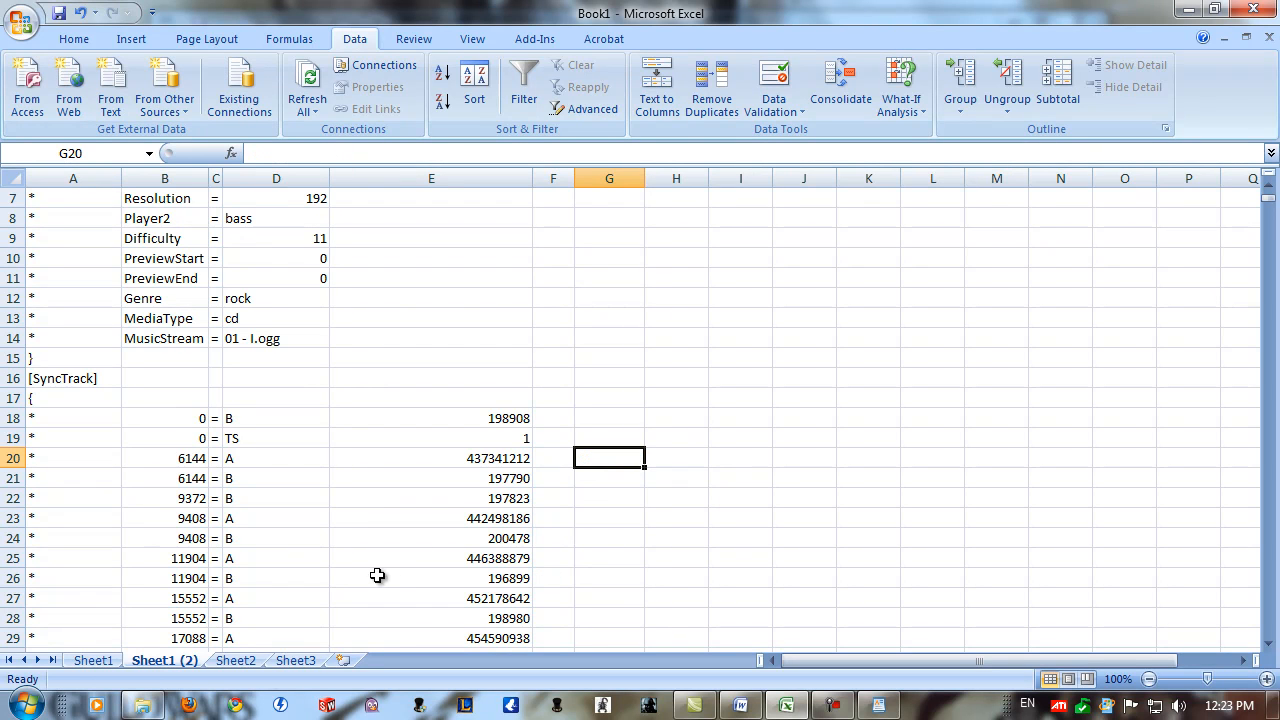
Duplicate the Sheet1 (2) worksheet, placing the copy directly after it.
left_click_drag(170, 668, 240, 672)
left_click(165, 661)
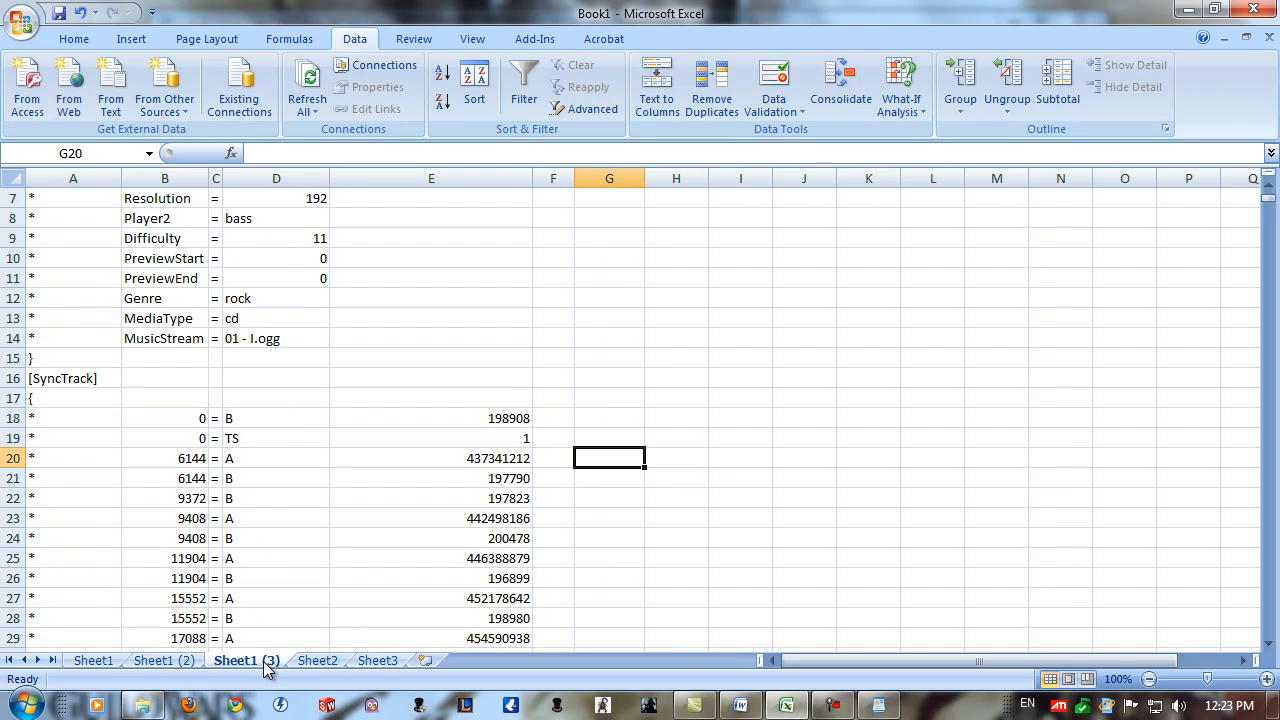
left_click(224, 664)
In E20 of Sheet1 (3), begin an IF formula that tests whether D20="A".
left_click(478, 460)
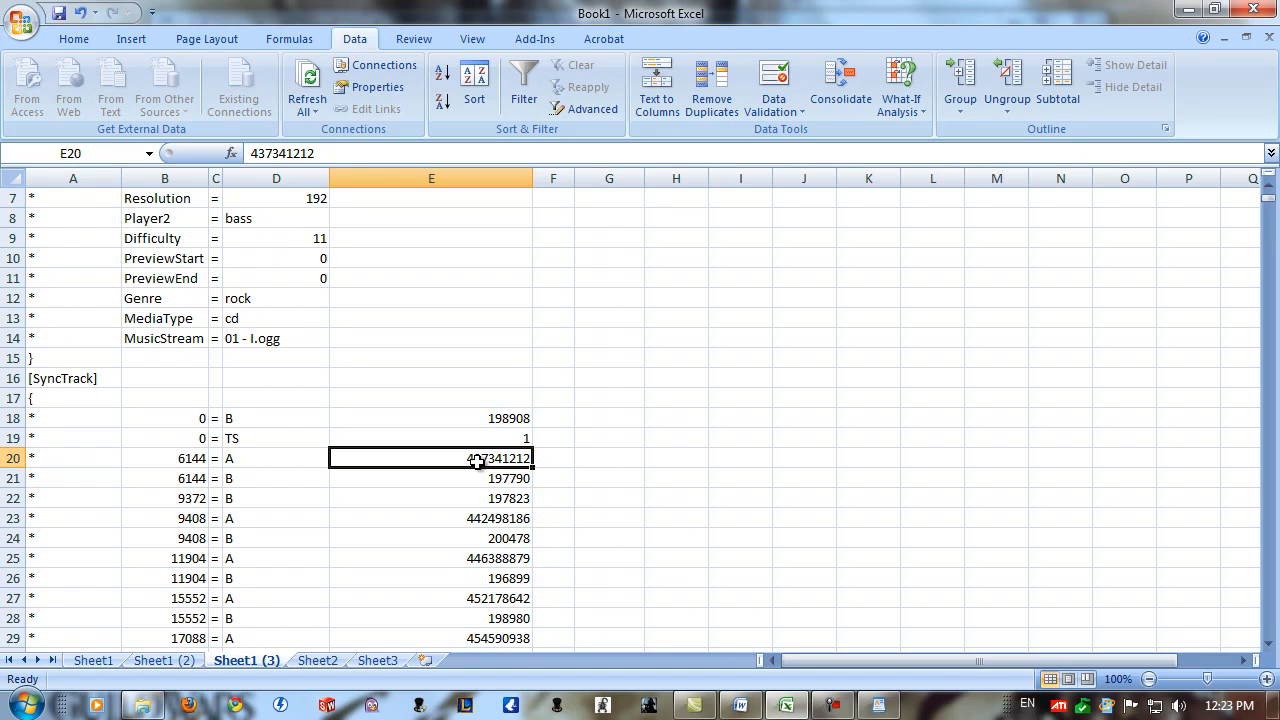
type("=")
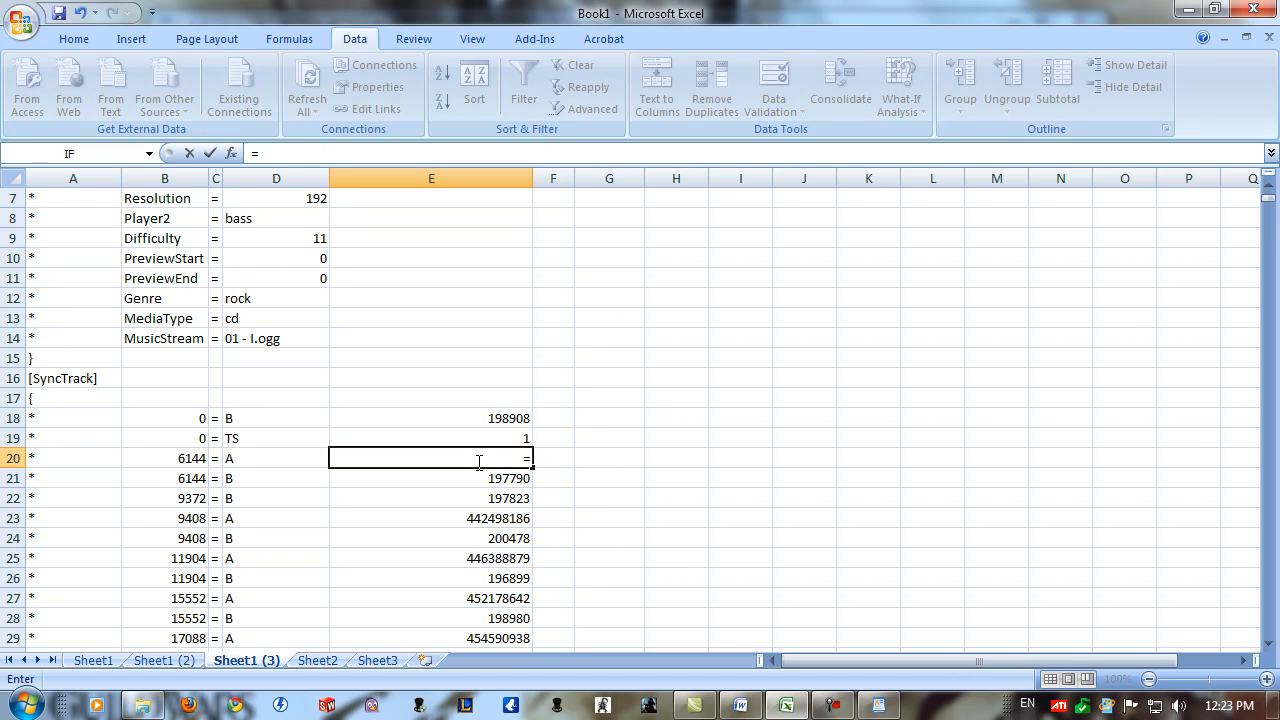
type("if(")
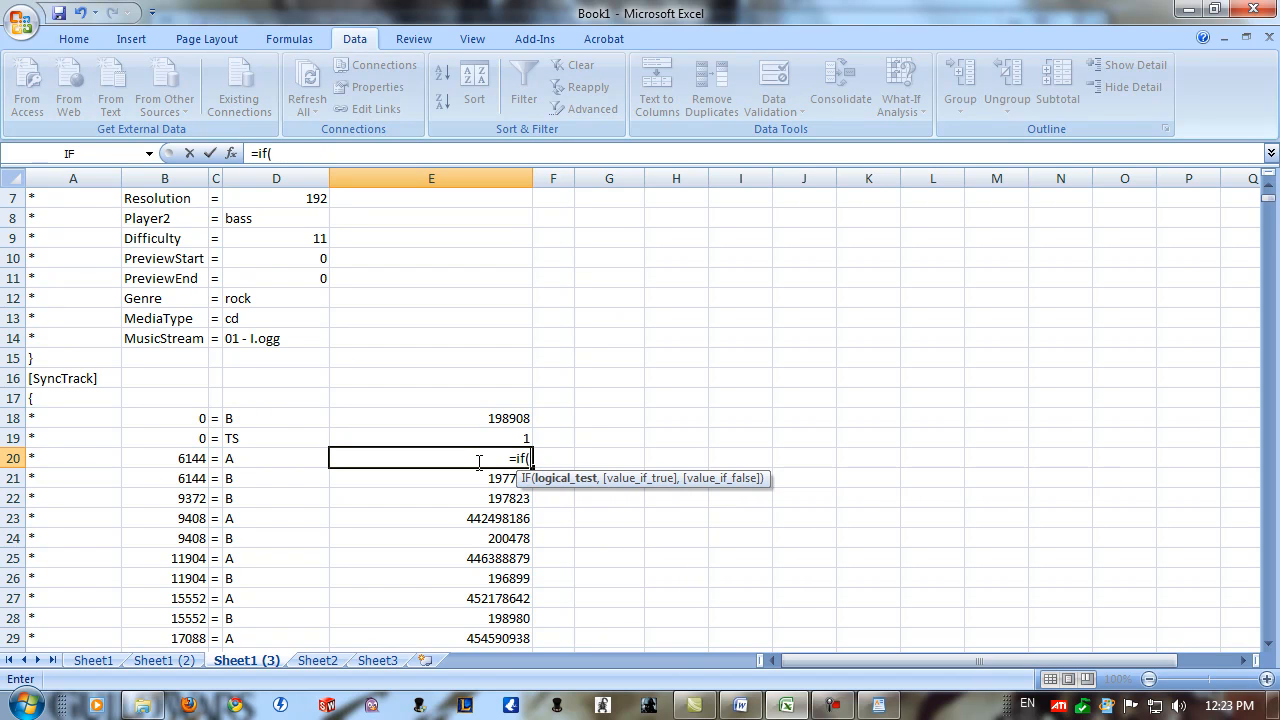
left_click(269, 457)
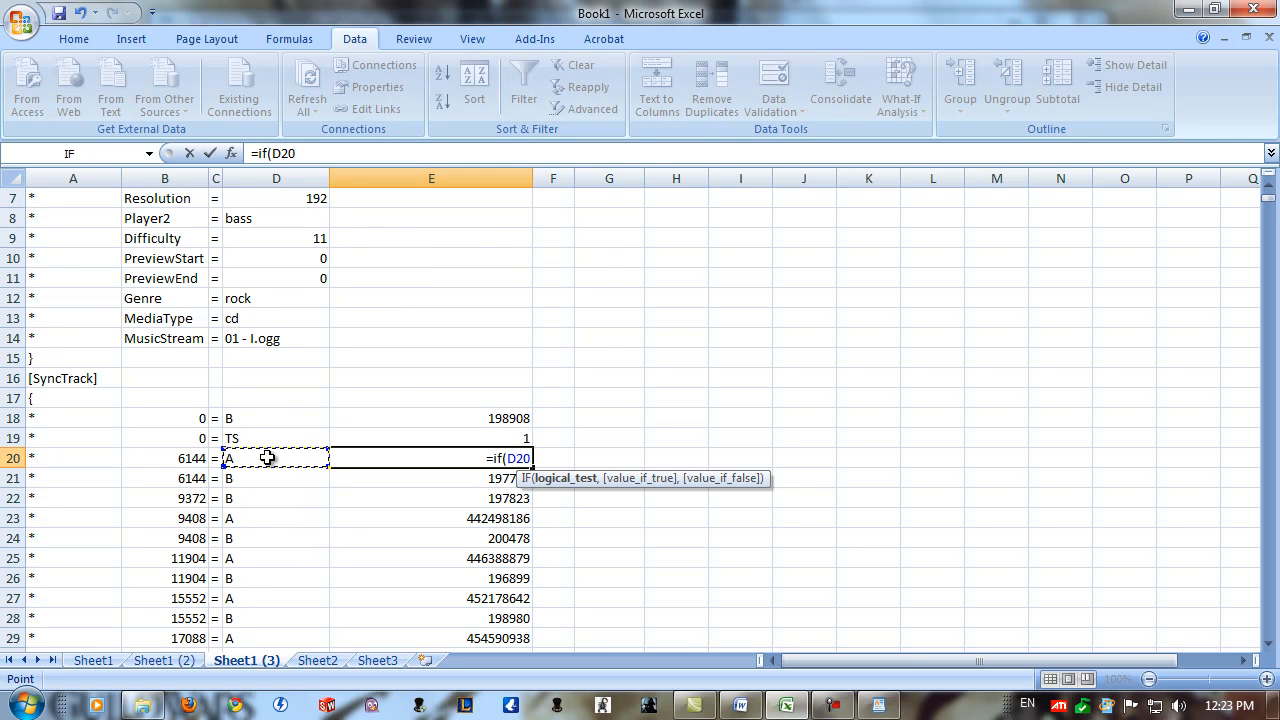
type("=\"A\",")
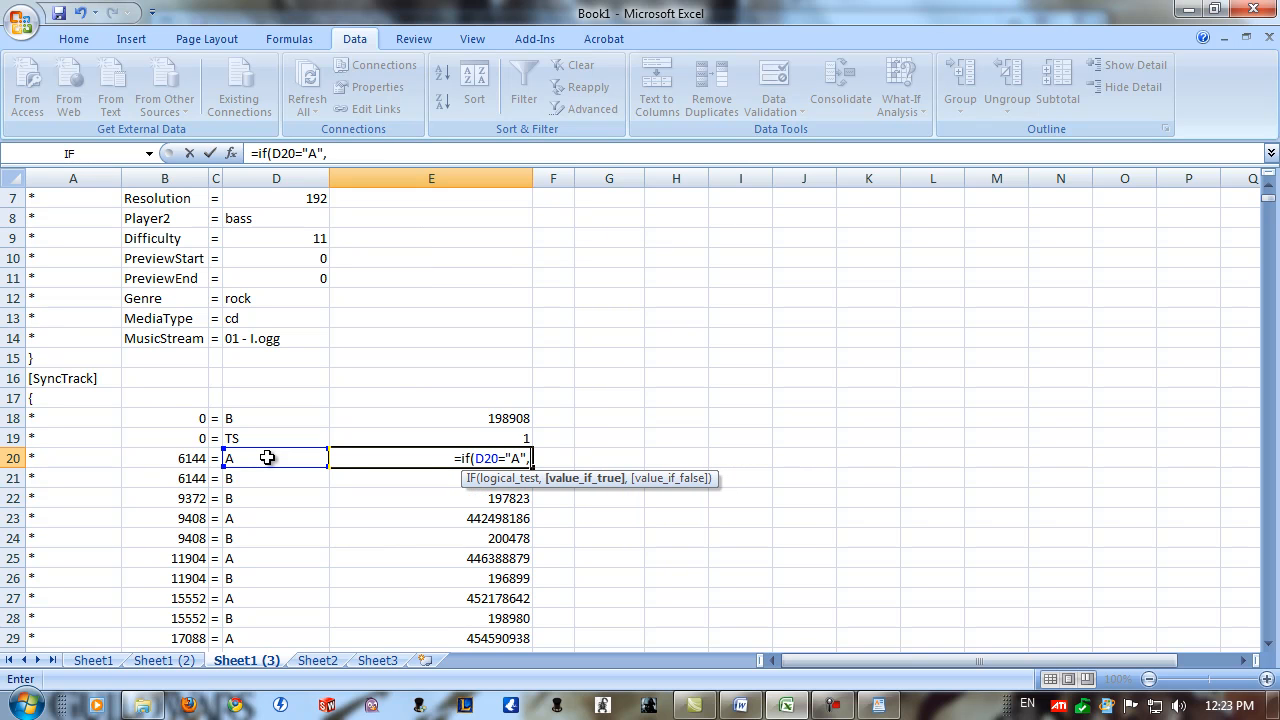
left_click(185, 661)
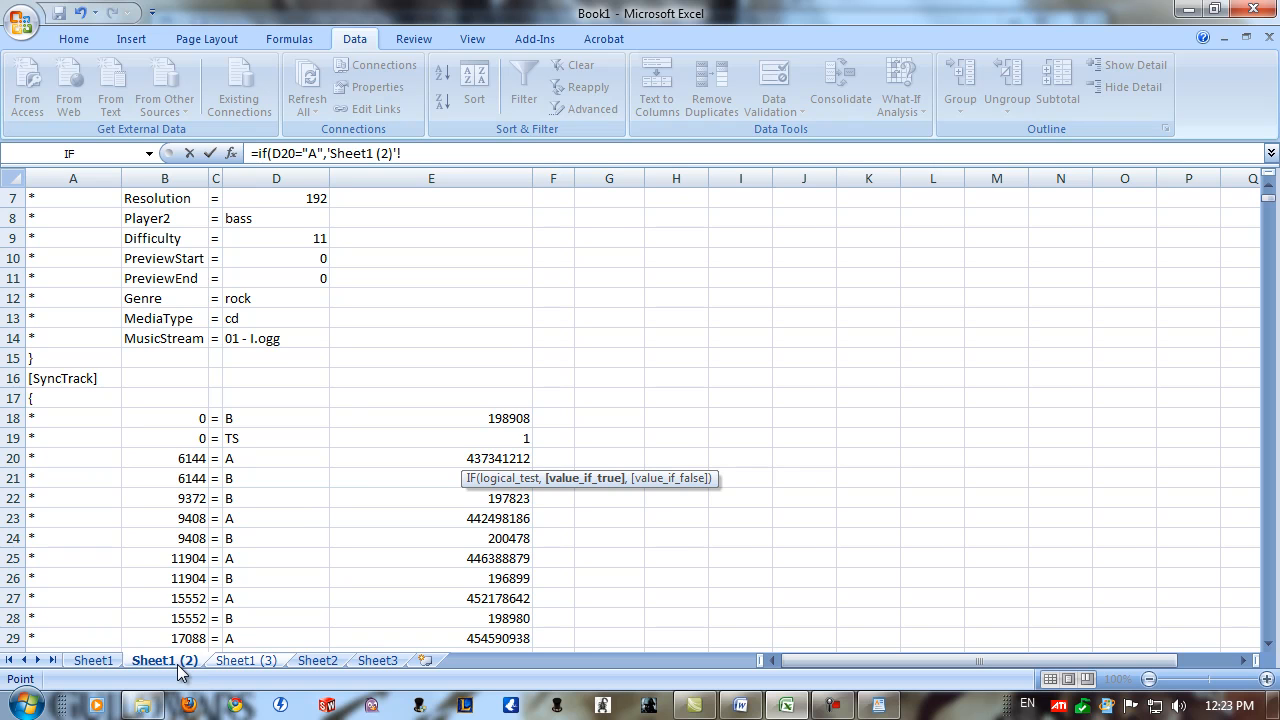
left_click(441, 461)
type("=-")
key("BackSpace")
key("BackSpace")
type("-")
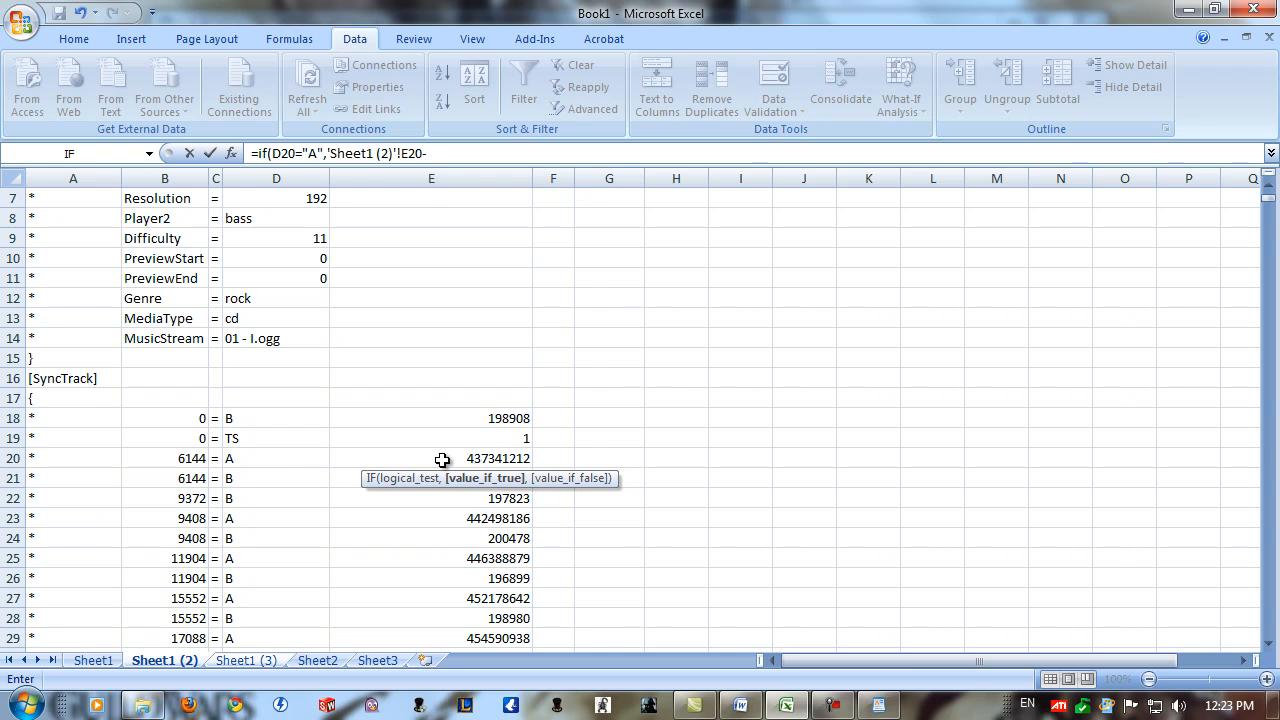
type("4276")
type("88540,")
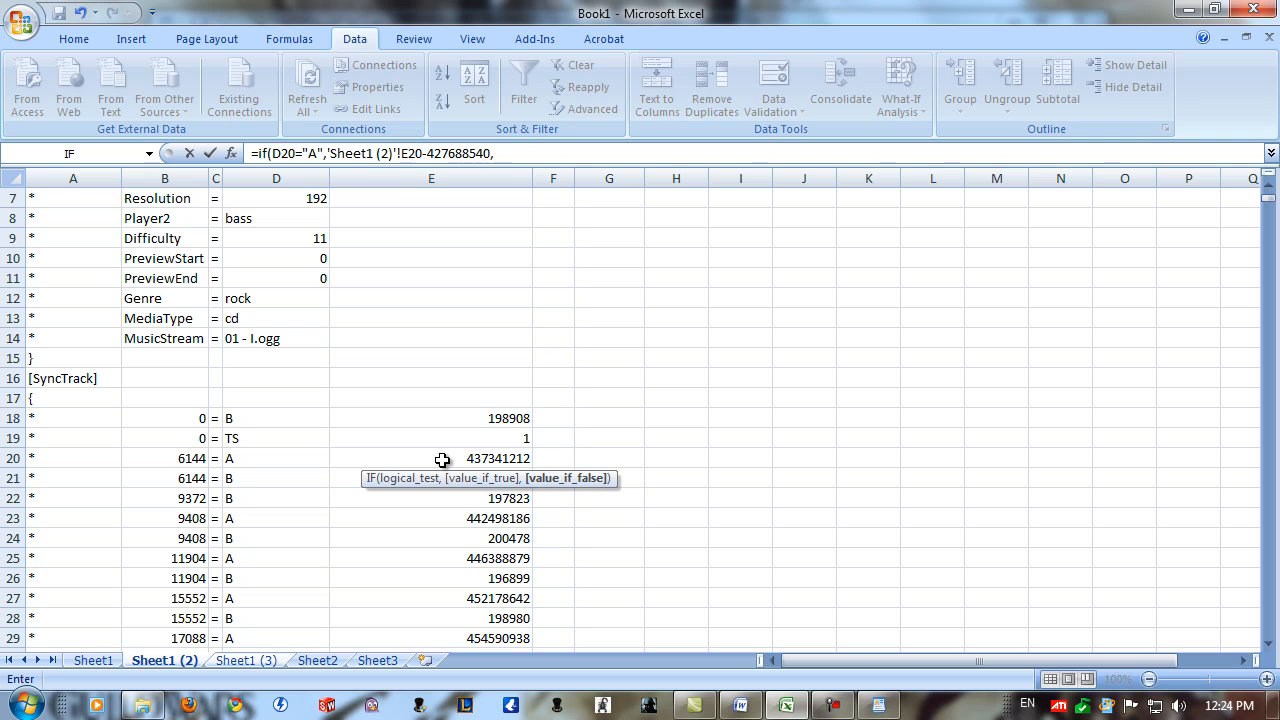
left_click(486, 460)
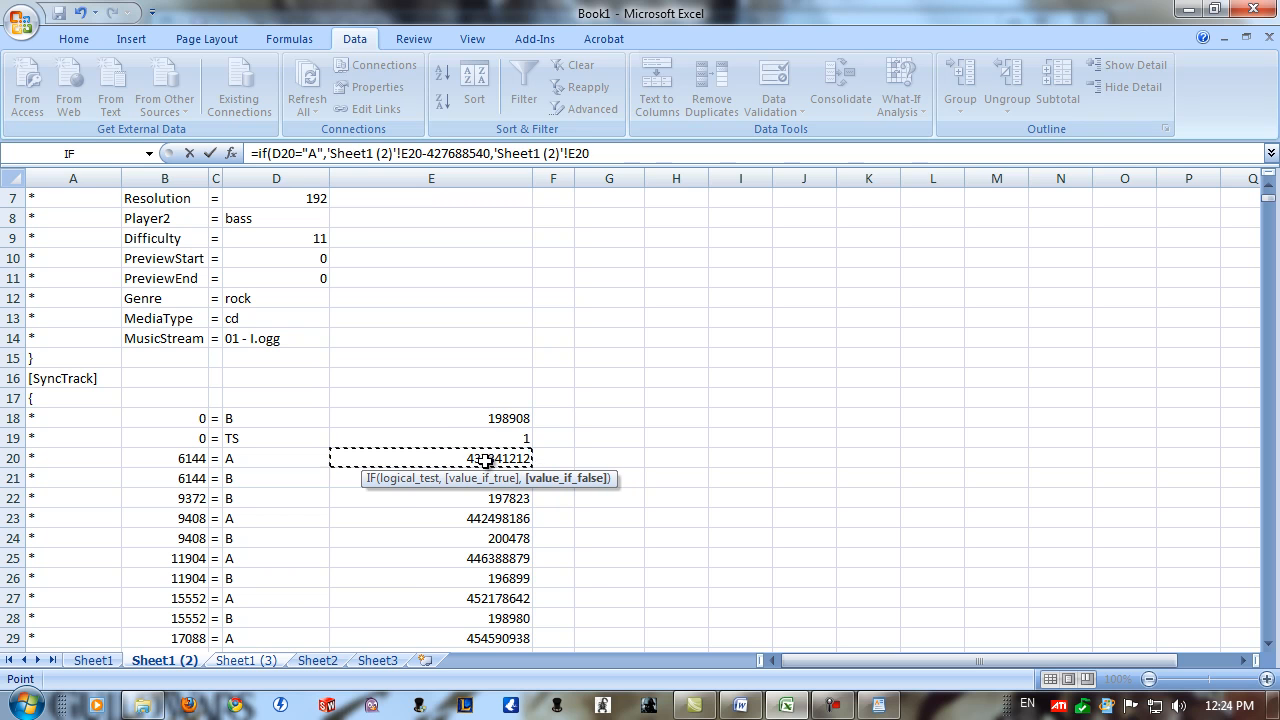
type(")")
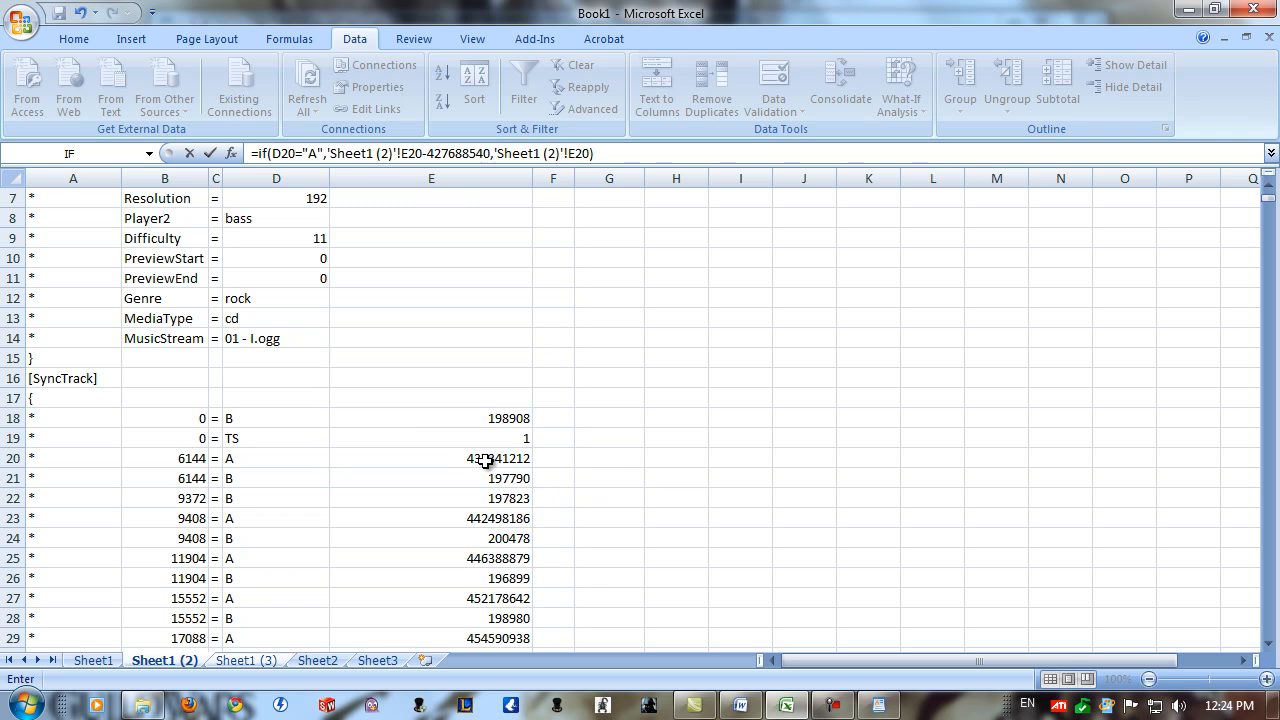
key("Return")
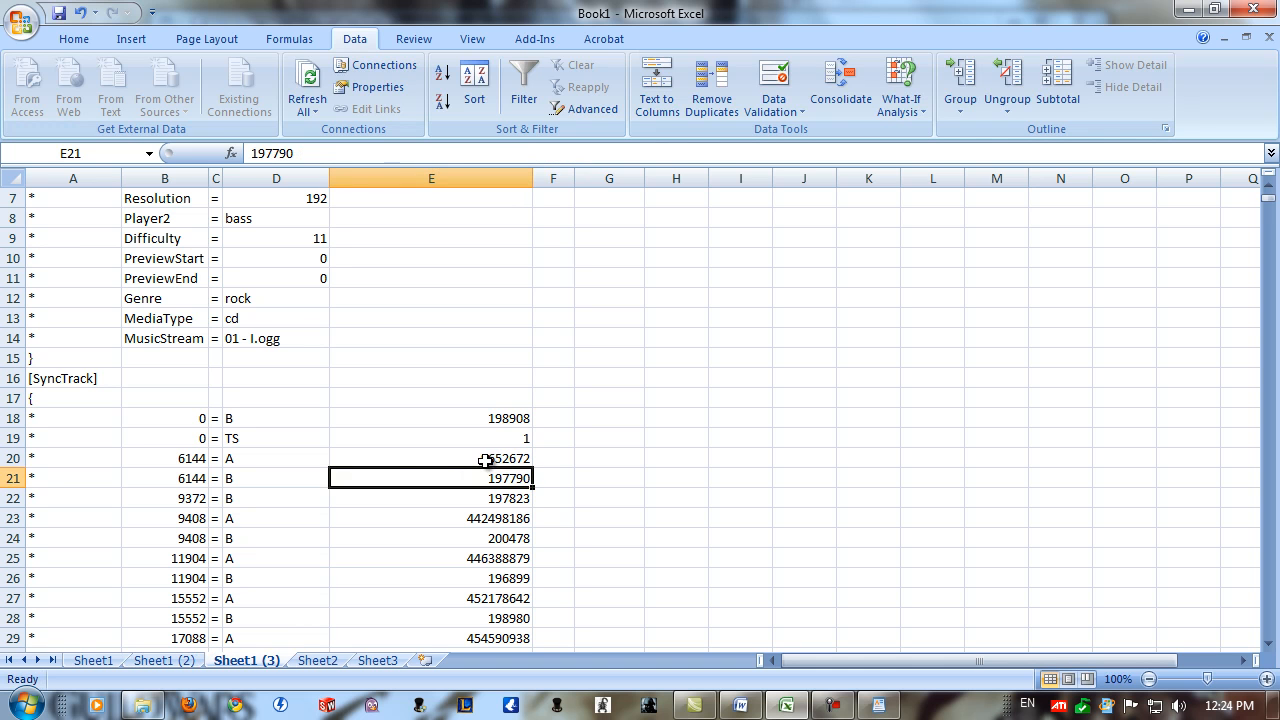
Fill the IF formula from E20 down column E to the last SyncTrack entry in row 374.
left_click(486, 460)
left_click(291, 457)
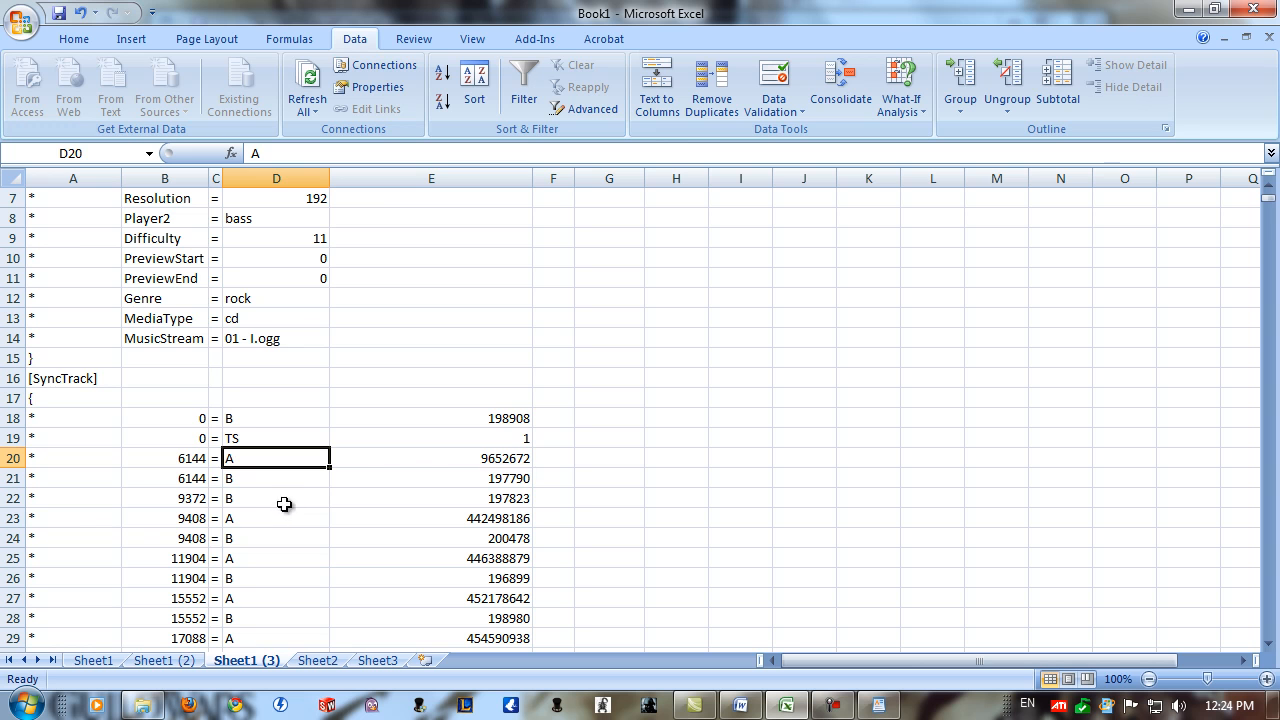
left_click(442, 459)
left_click_drag(536, 469, 536, 600)
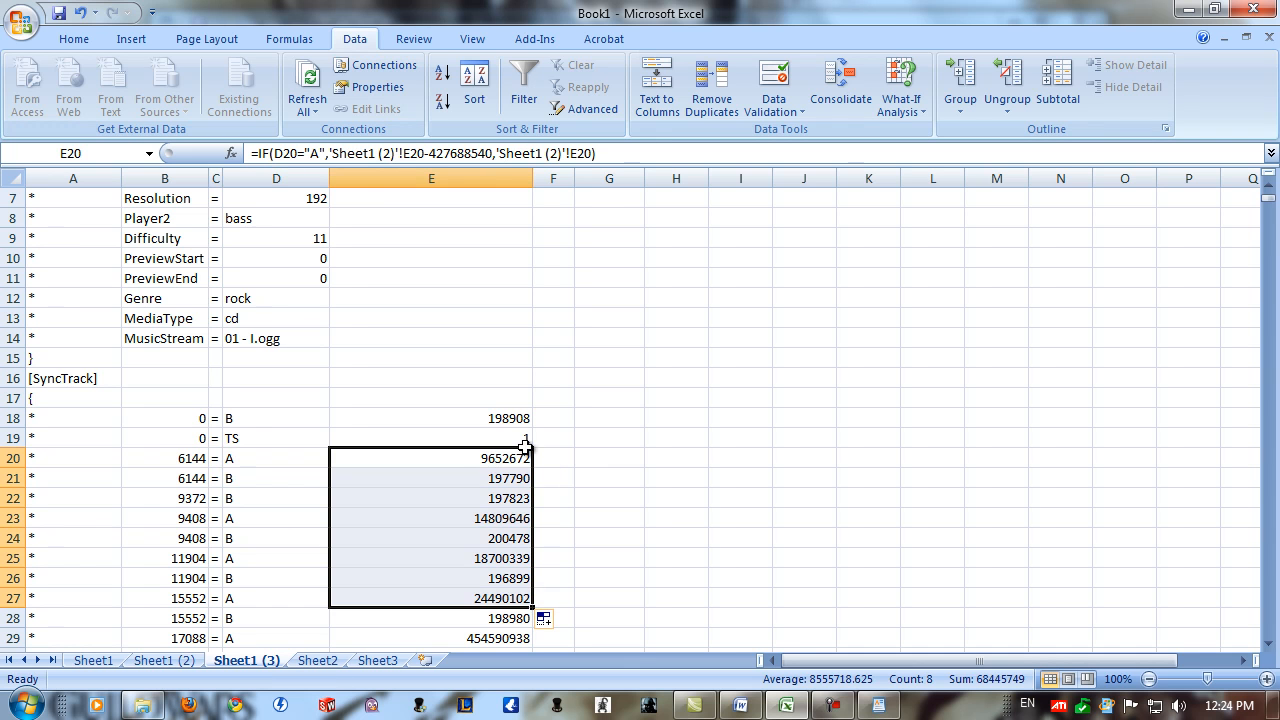
left_click(512, 475)
left_click(512, 461)
left_click_drag(535, 469, 481, 420)
left_click(572, 408)
Save the workbook as Book1.xlsx in the Documents library.
left_click(22, 22)
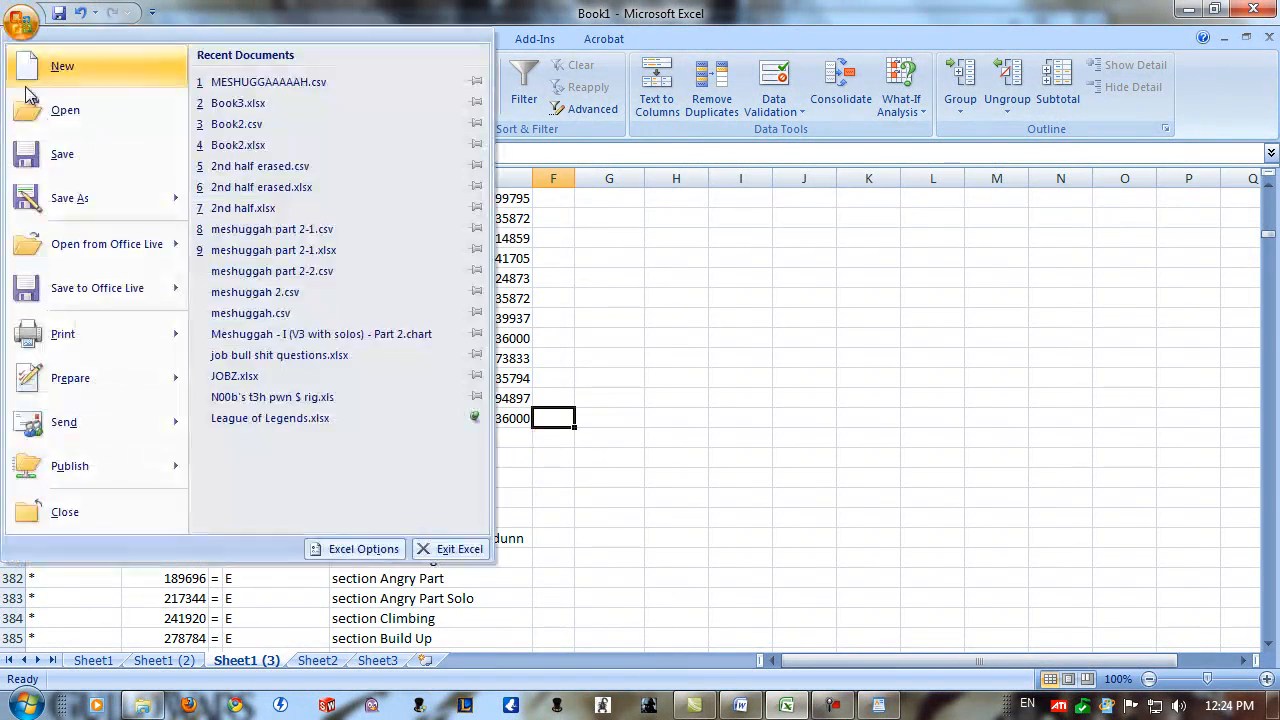
left_click(50, 157)
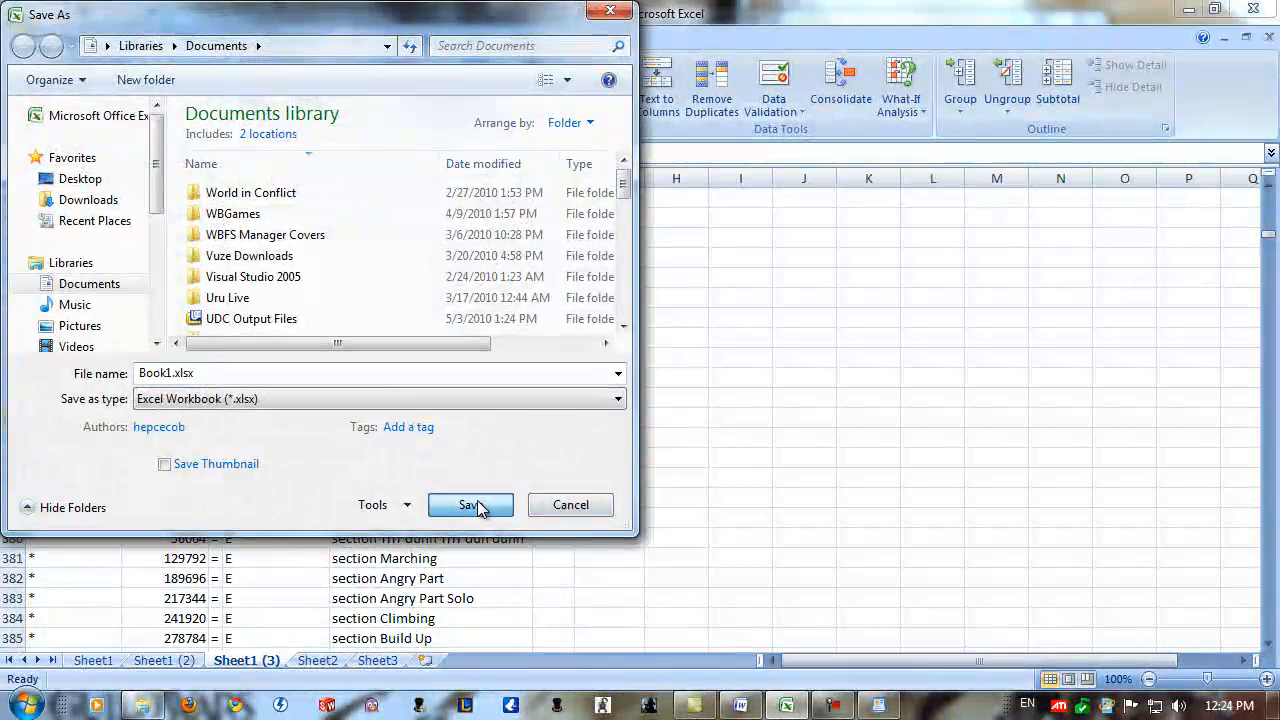
left_click(478, 497)
Begin saving a copy of the workbook with CSV (Comma delimited) as the file type.
left_click(22, 22)
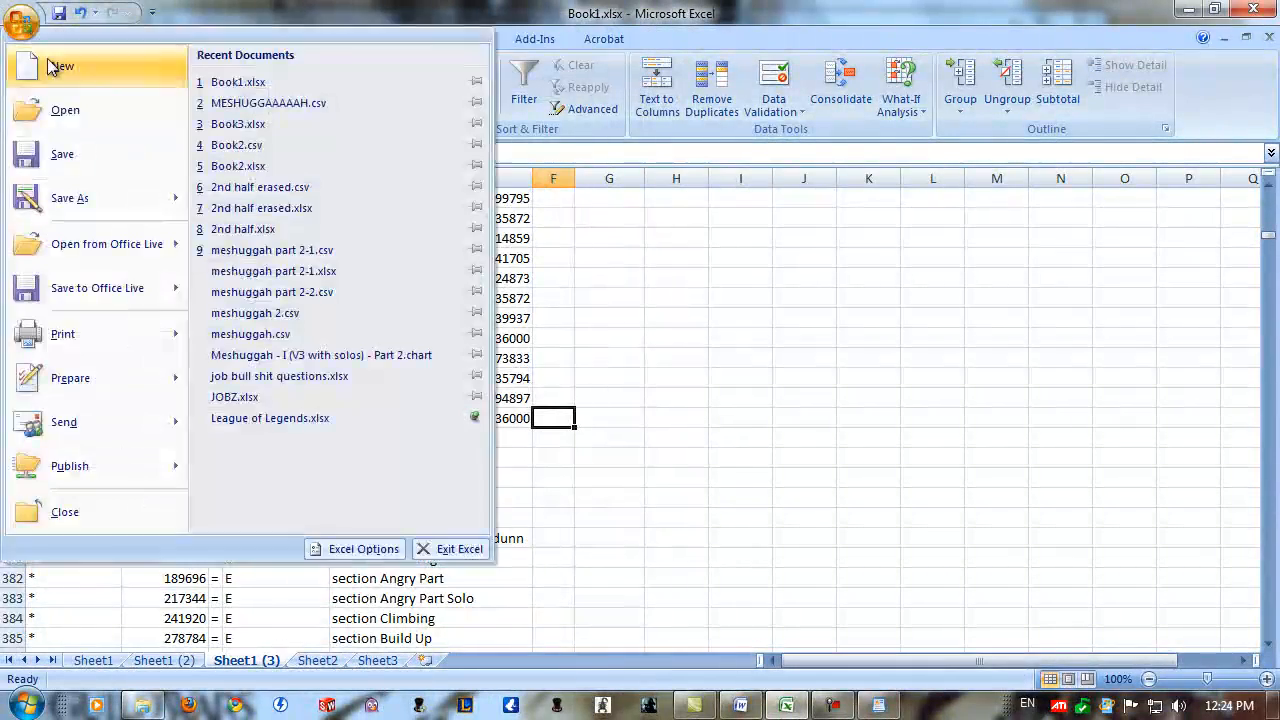
left_click(74, 197)
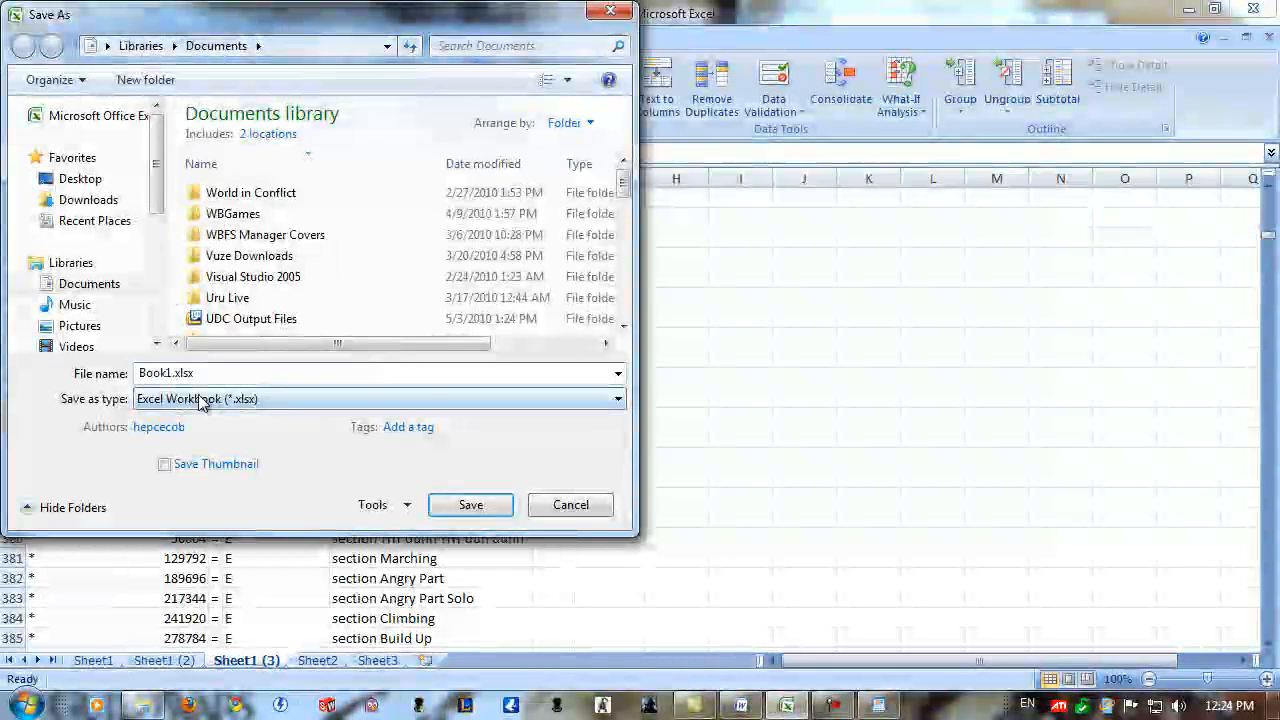
left_click(200, 398)
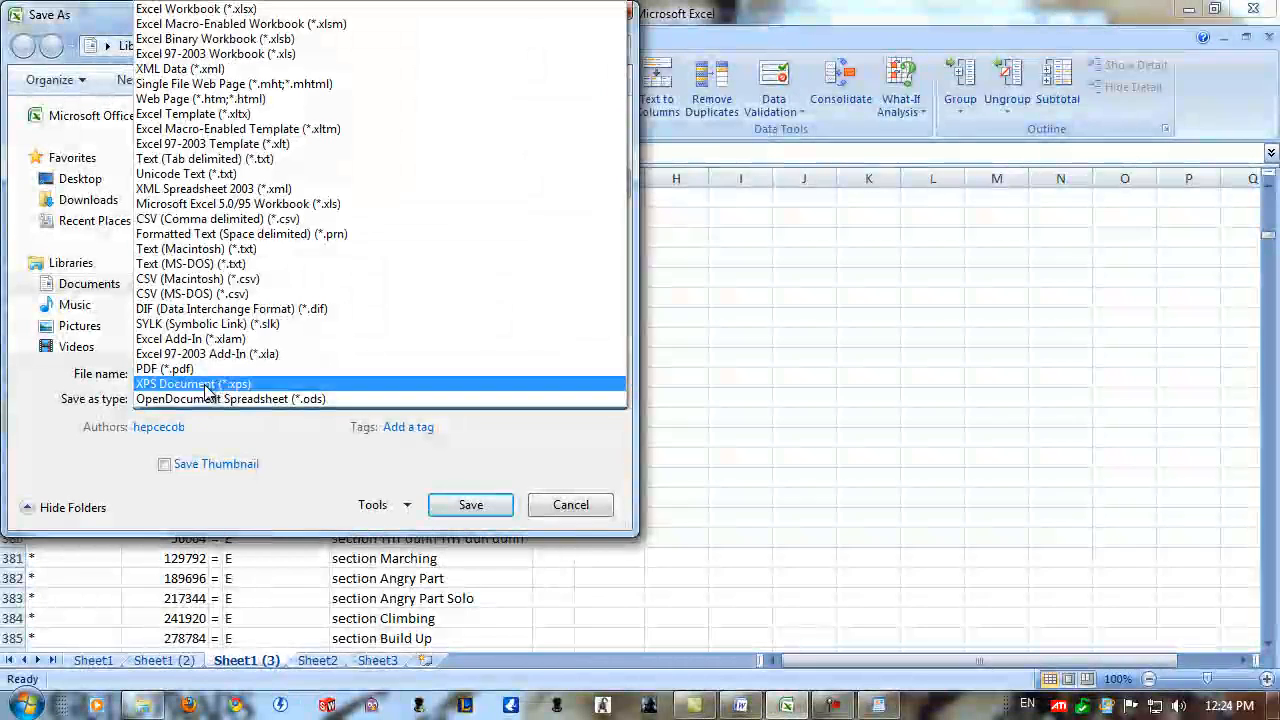
left_click(200, 220)
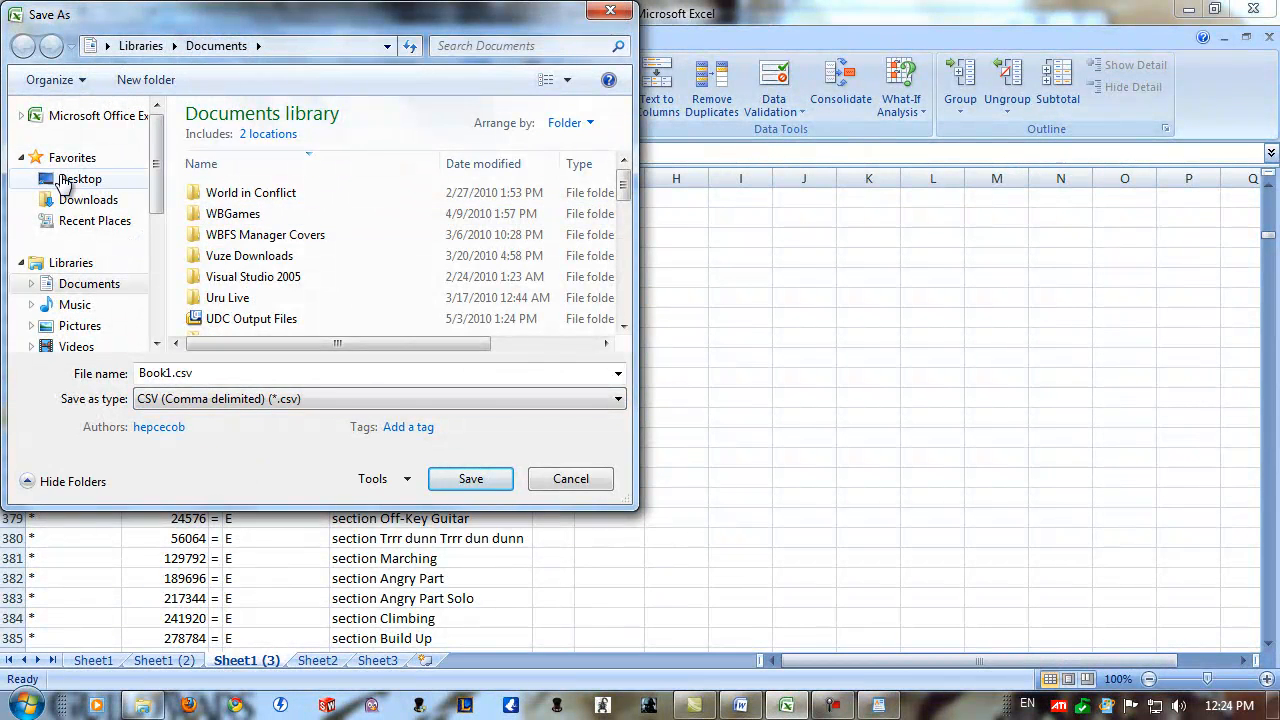
Set the save location to the Meshuggah folder inside FeedBack0.97b > Songs, starting from the Desktop.
left_click(57, 178)
left_click(228, 228)
double_click(228, 228)
double_click(220, 118)
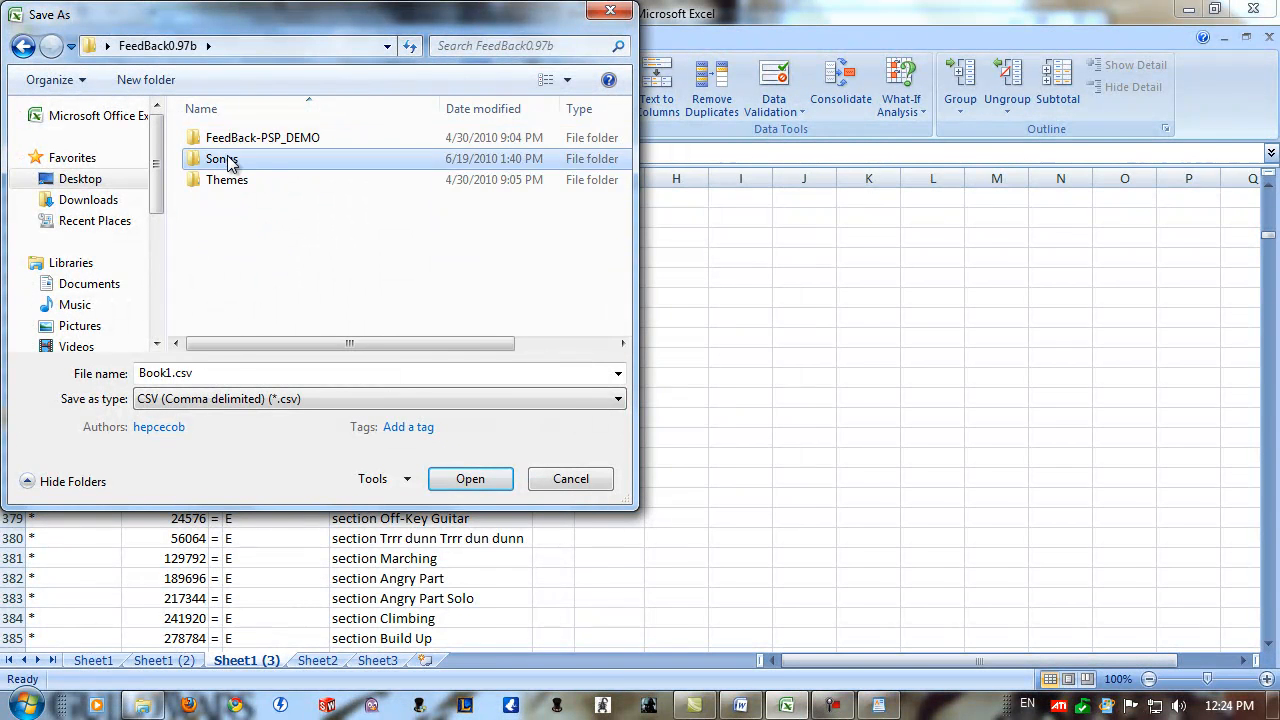
double_click(228, 158)
left_click(228, 165)
scroll(230, 155, "down", 3)
double_click(240, 140)
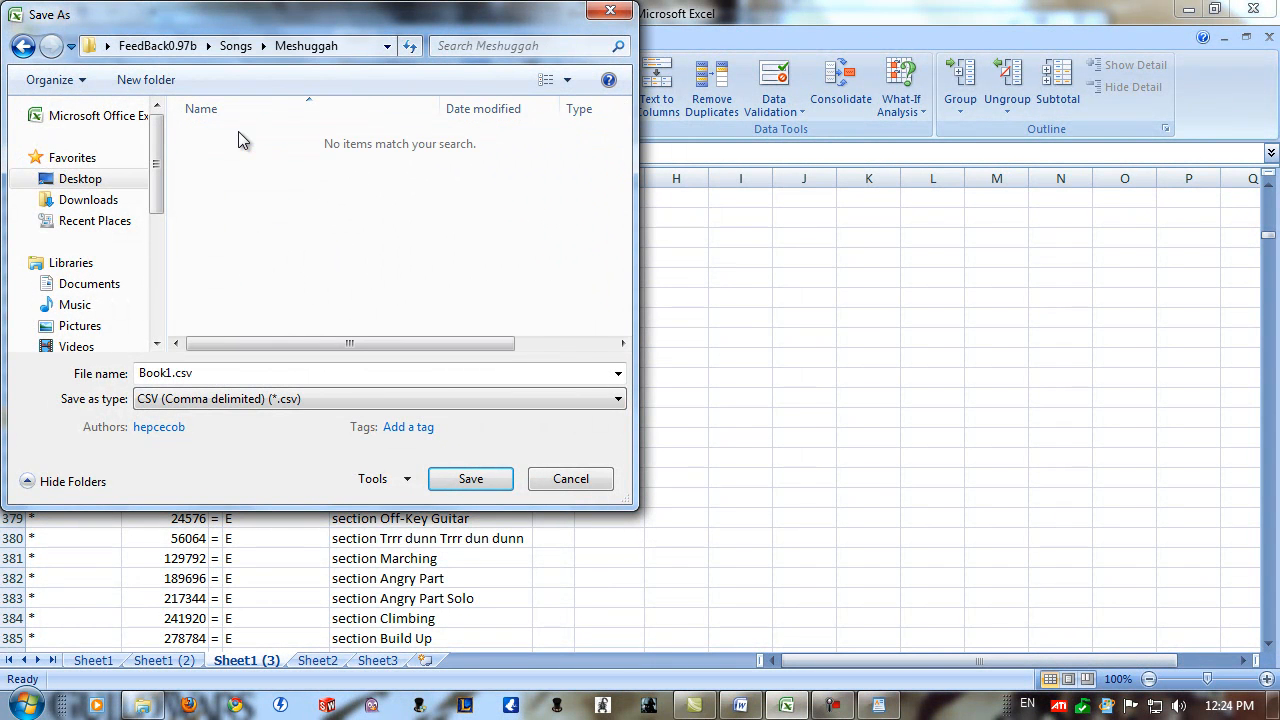
Name the file meshuggah and save only the active sheet, keeping the CSV format.
double_click(167, 372)
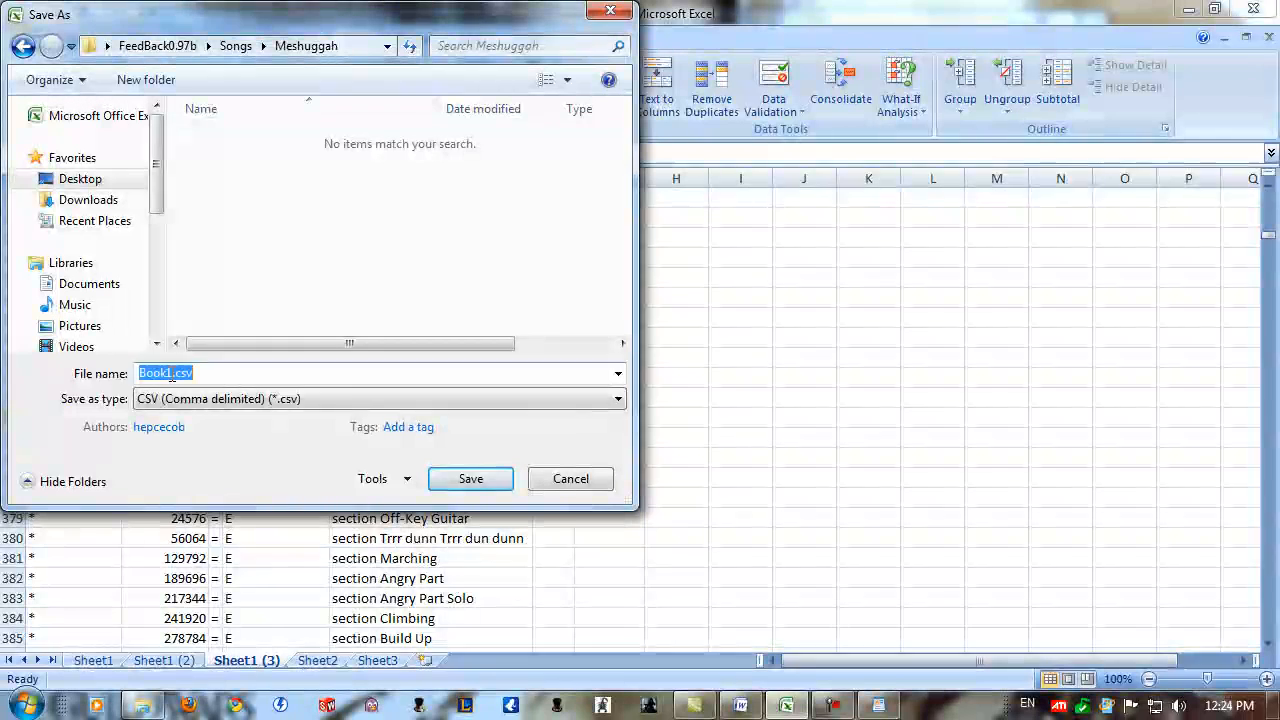
type("meshuggah")
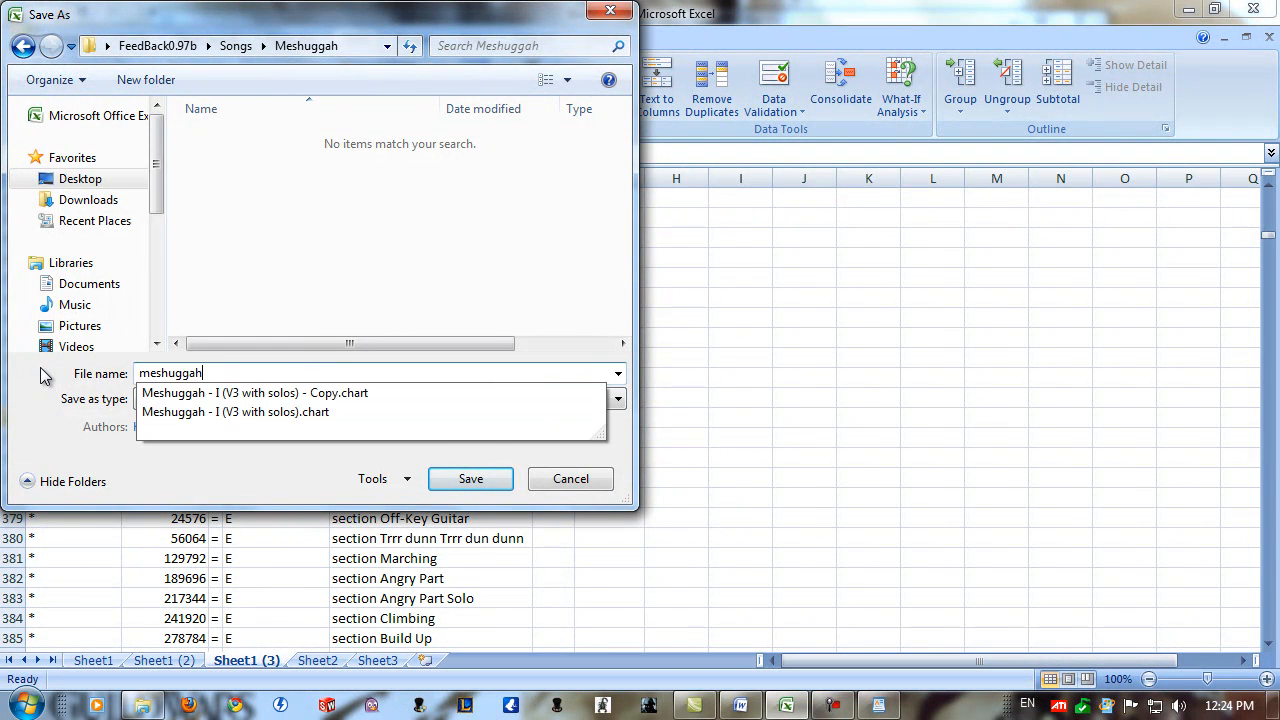
key("Return")
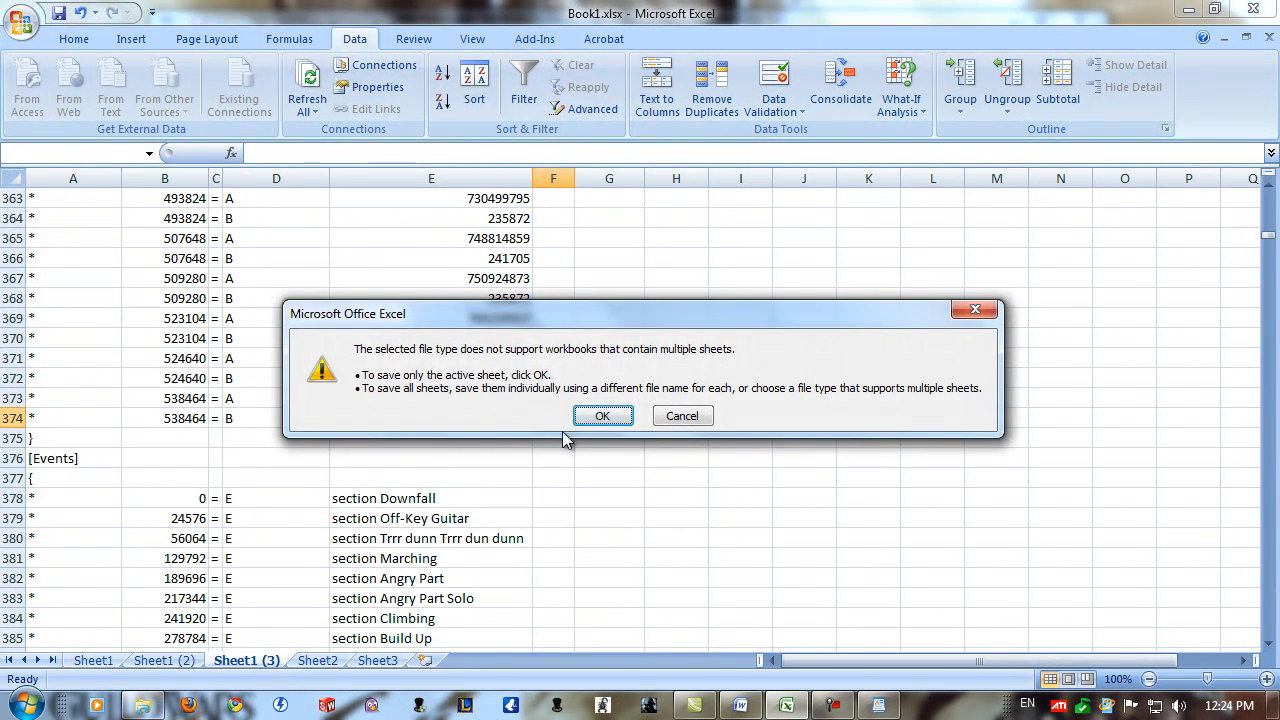
left_click(607, 413)
left_click(572, 416)
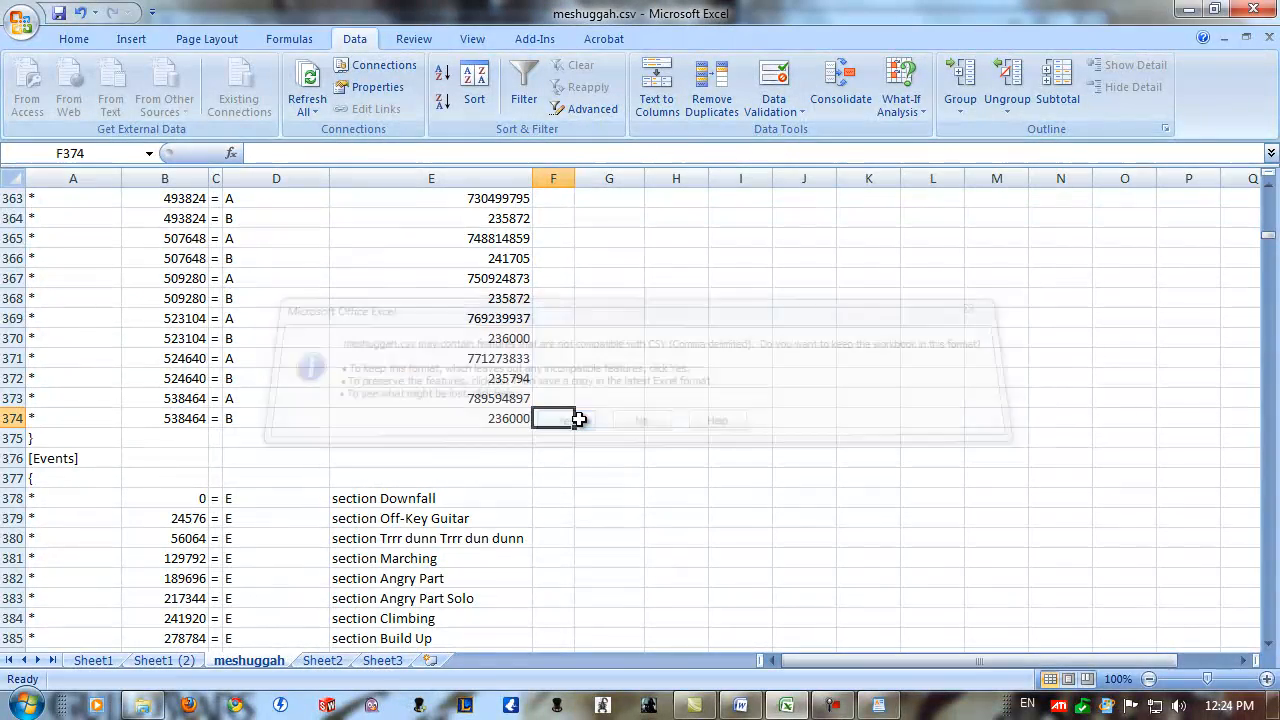
Close meshuggah.csv without saving further changes and close the 01 - I.chart document in WordPad.
left_click(1256, 10)
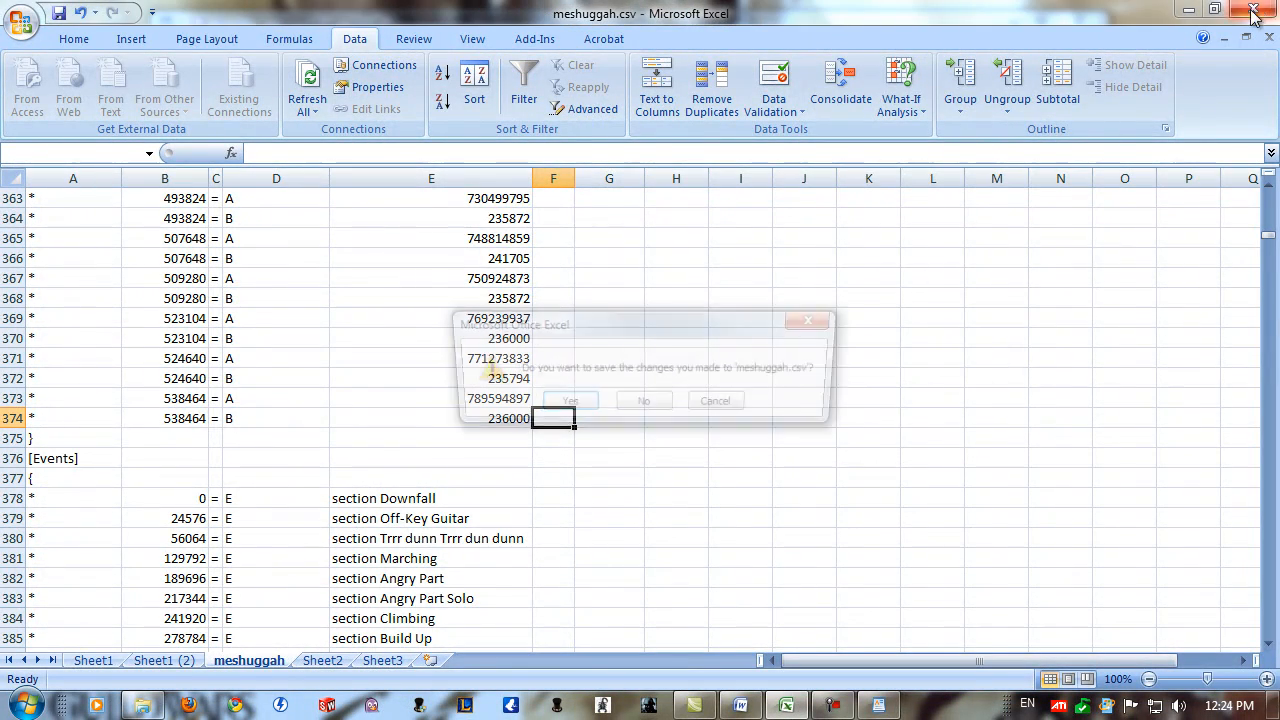
left_click(645, 405)
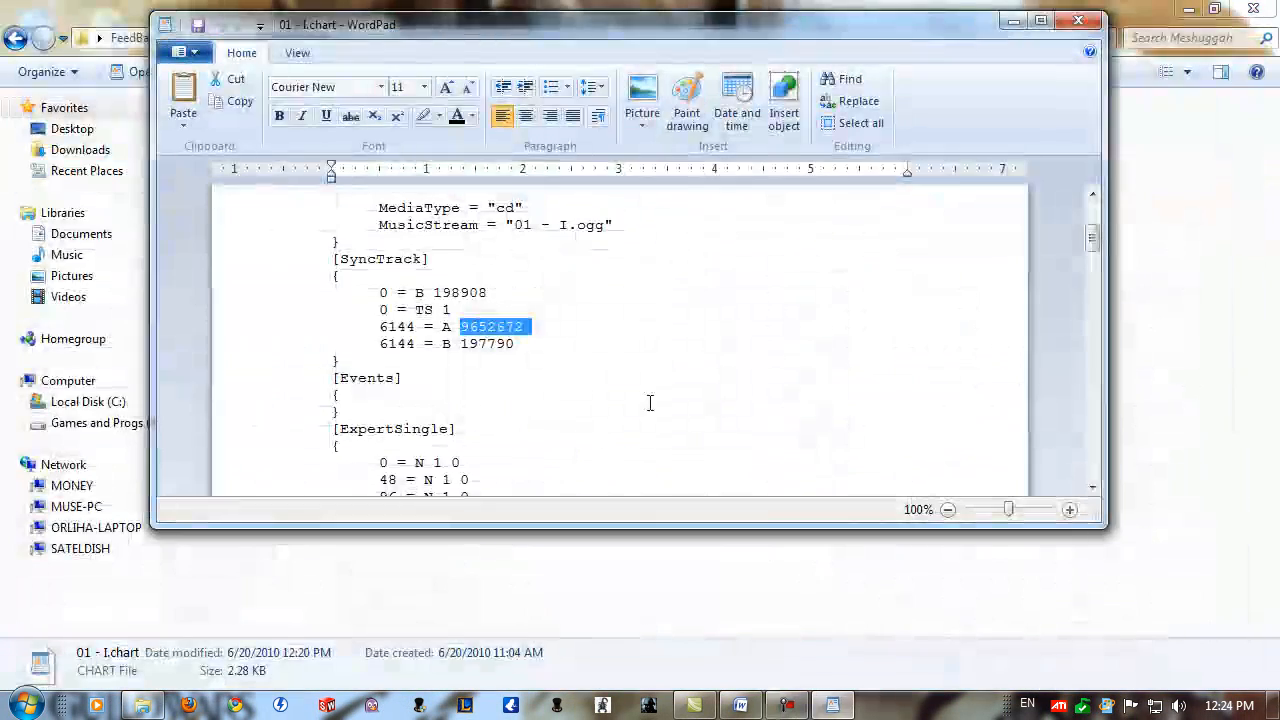
left_click(1064, 26)
left_click(267, 270)
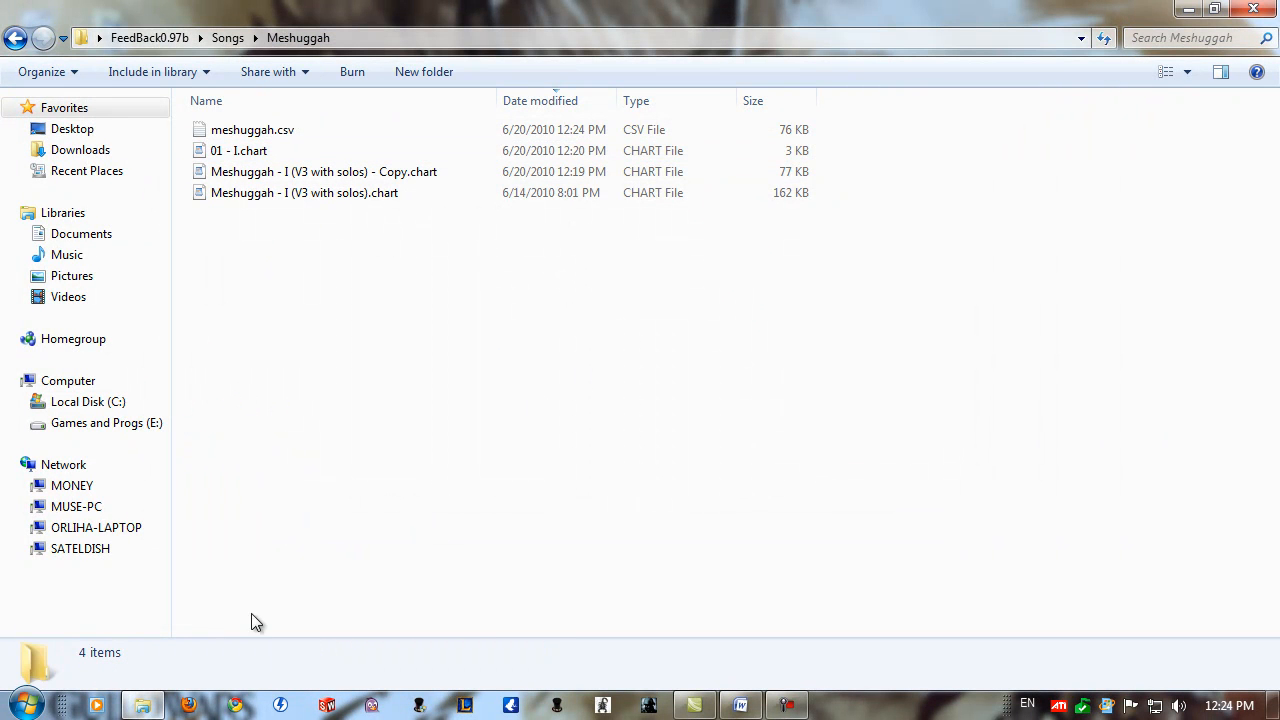
Switch to Word and open meshuggah.csv from the FeedBack0.97b > Songs > Meshuggah folder, starting from the Desktop.
left_click(740, 705)
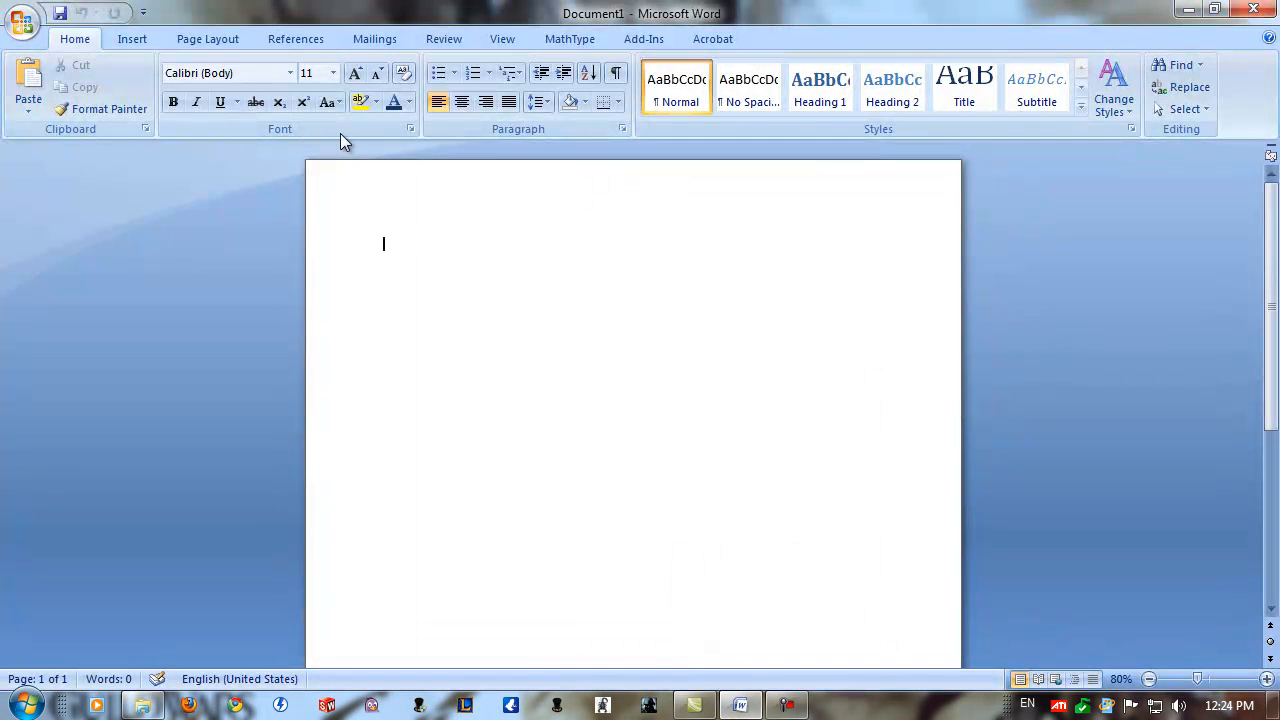
left_click(22, 20)
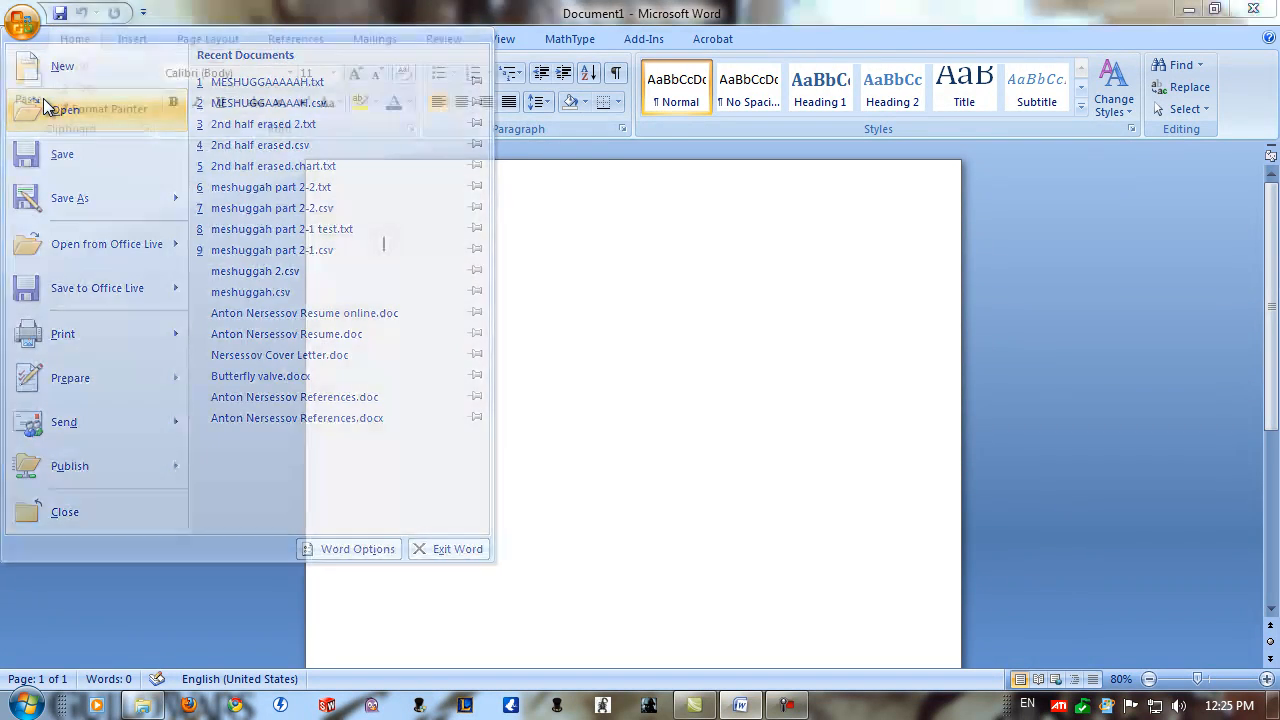
left_click(43, 100)
left_click(100, 176)
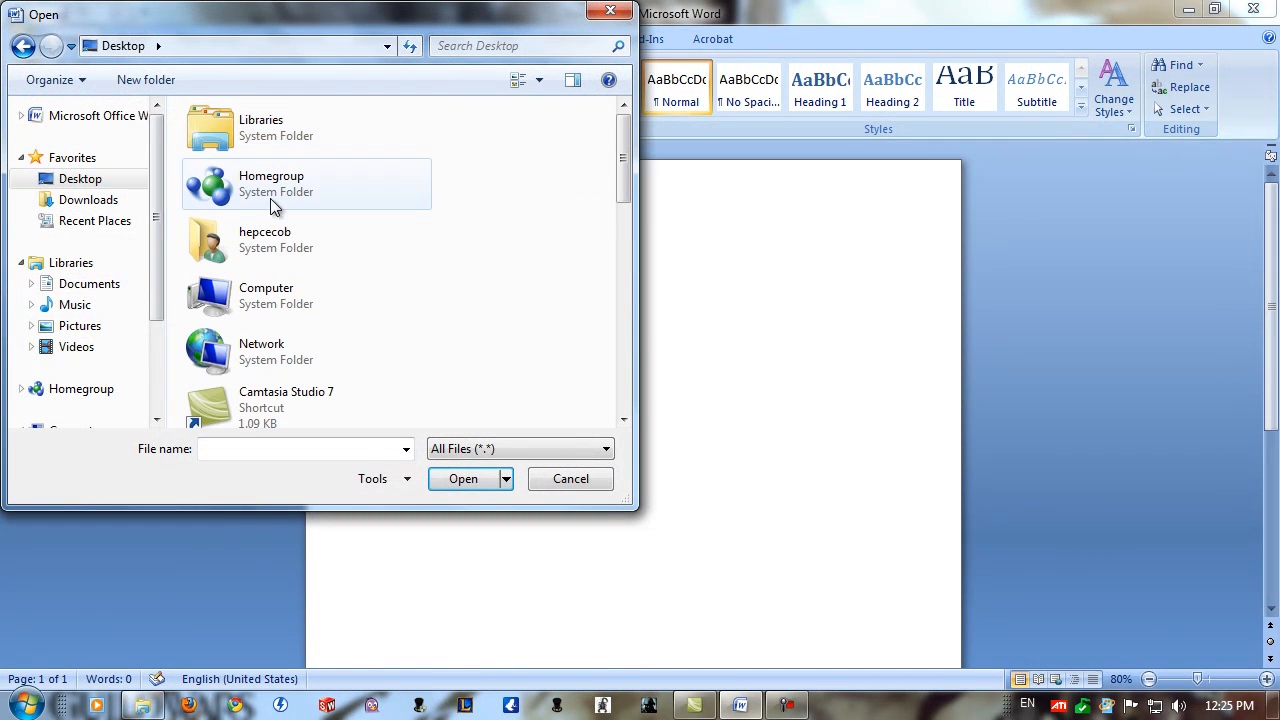
scroll(257, 128, "down", 5)
double_click(250, 128)
double_click(240, 180)
key("BackSpace")
double_click(243, 158)
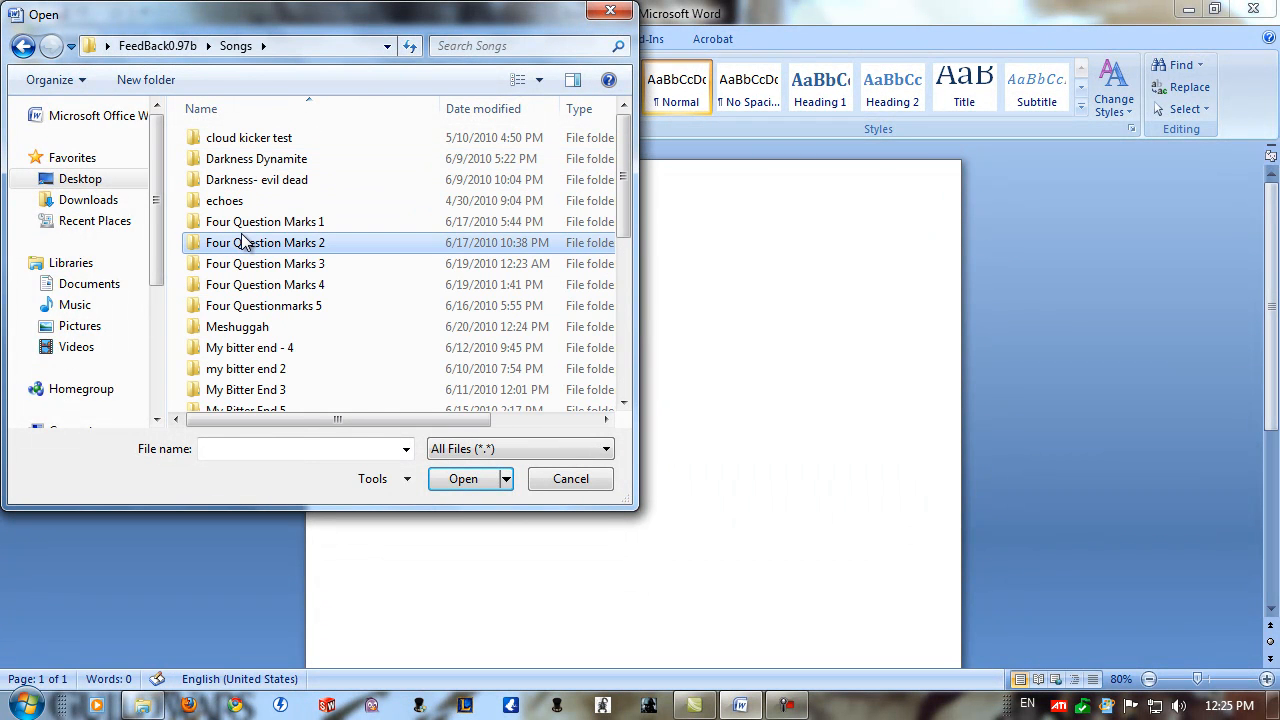
double_click(272, 328)
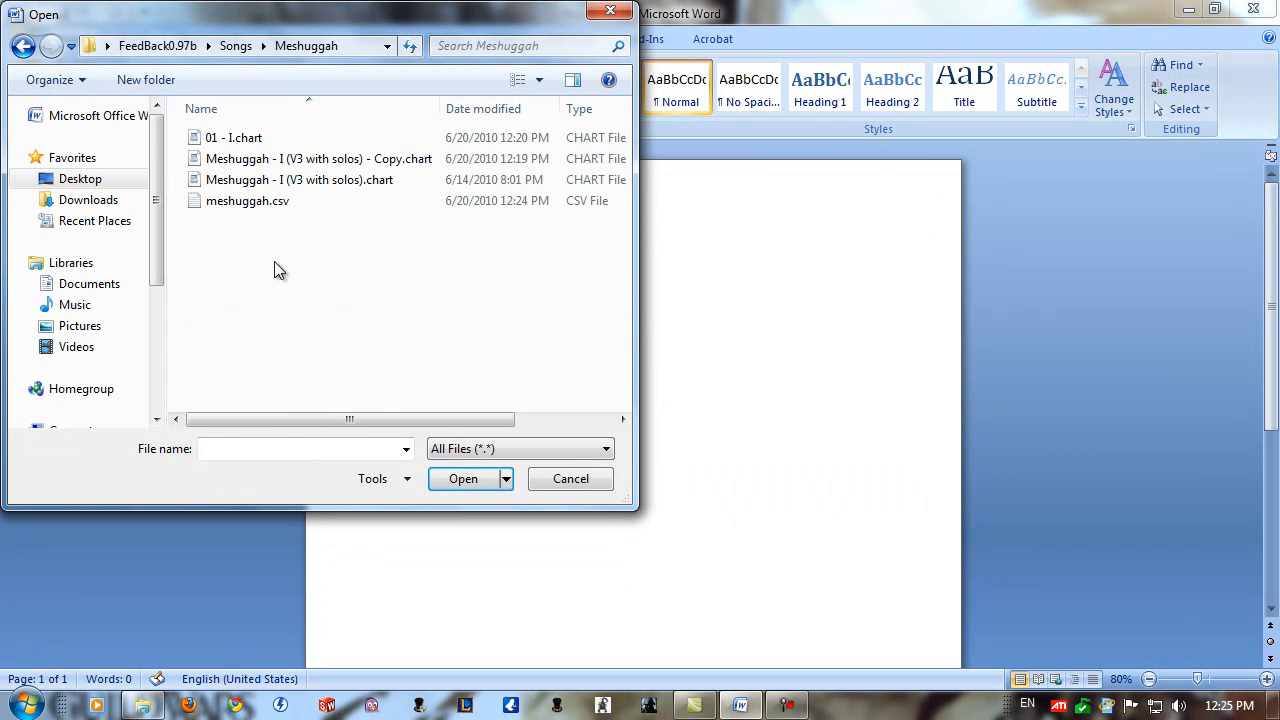
double_click(283, 203)
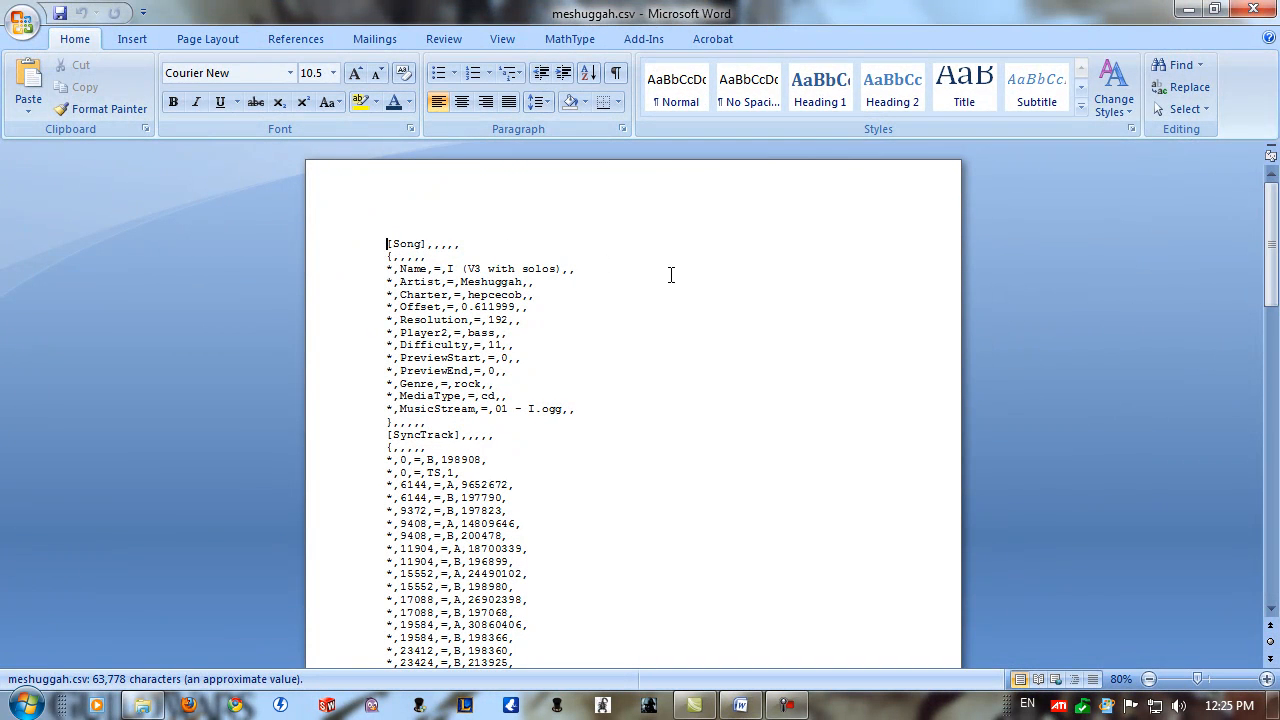
Replace every comma in the document with a space.
key("ctrl+f")
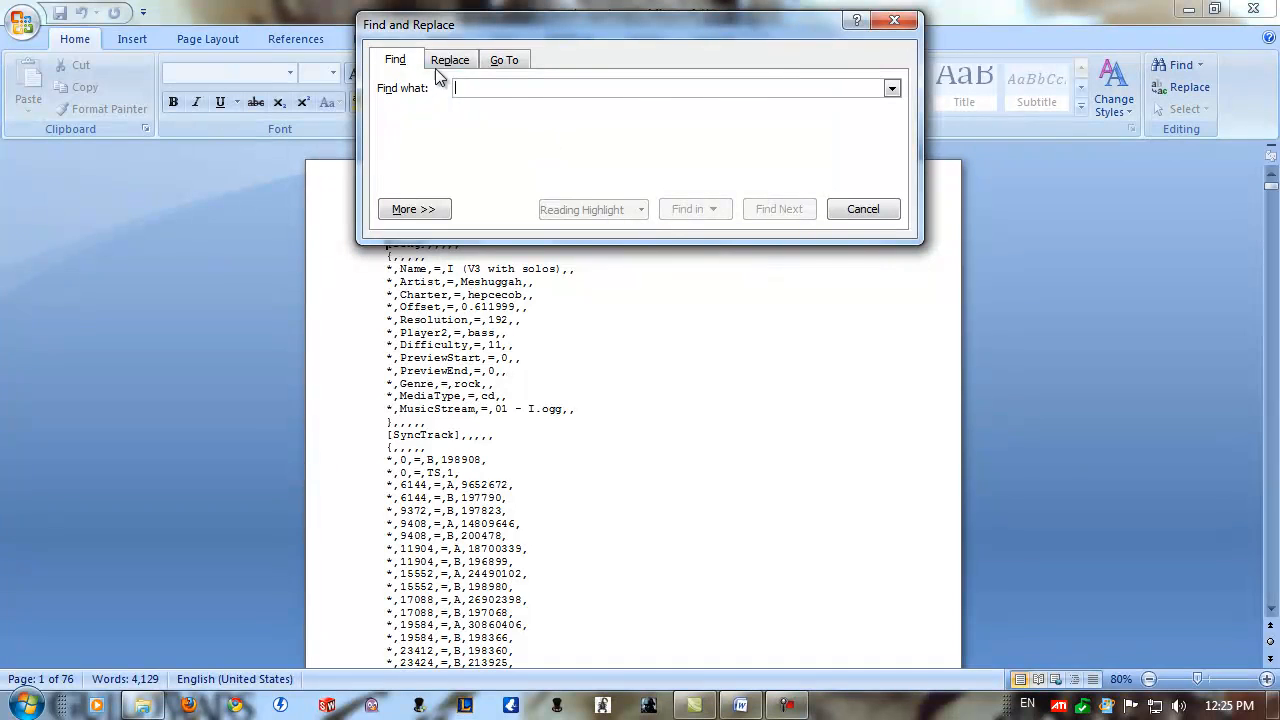
left_click(450, 60)
type(",")
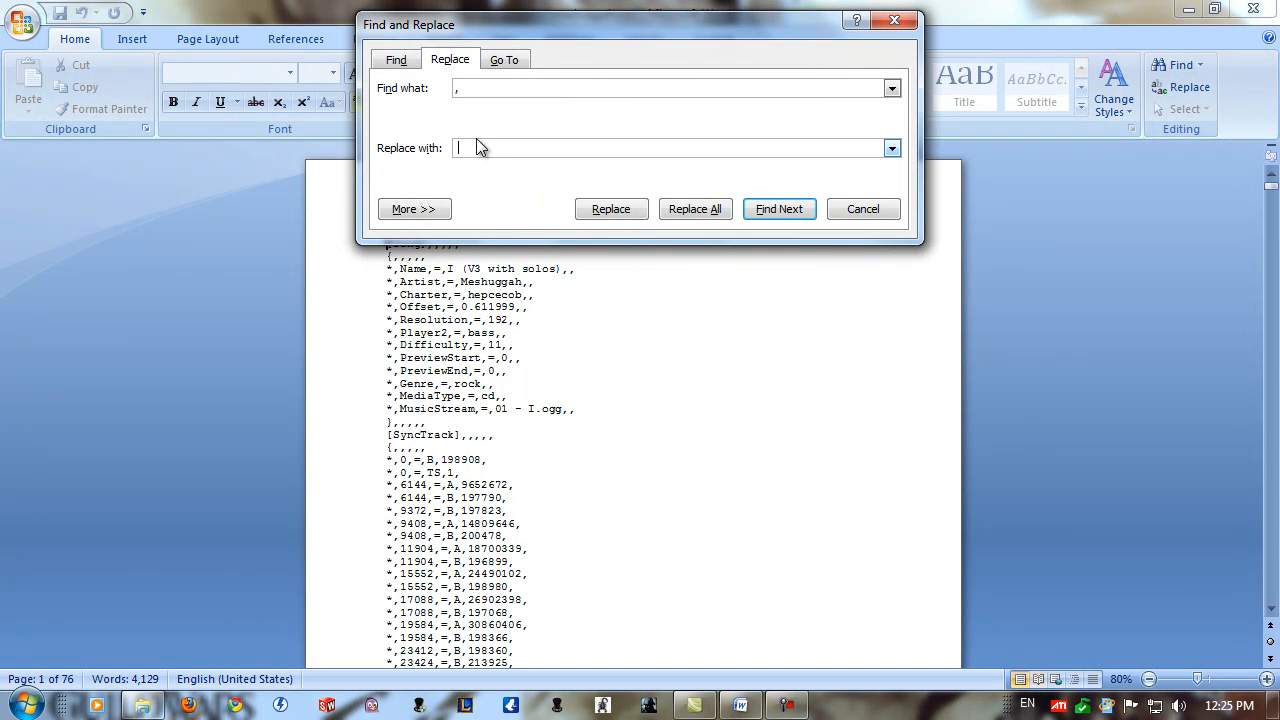
left_click(716, 211)
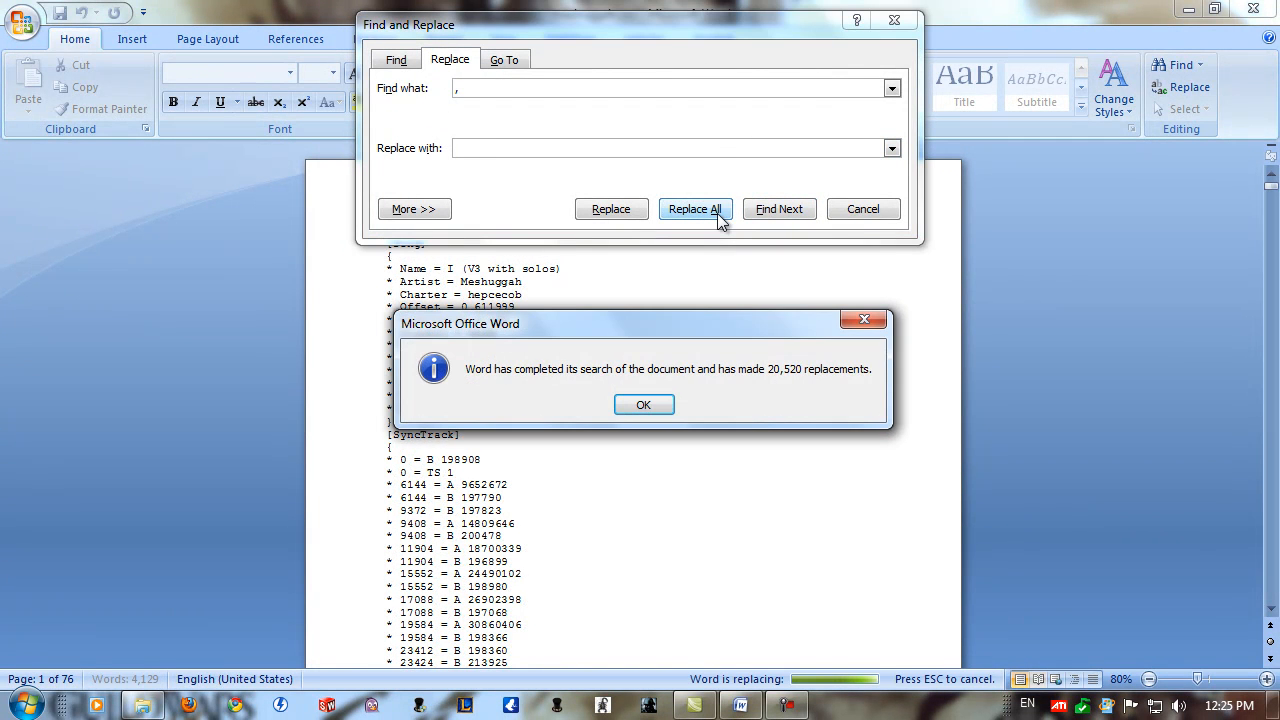
left_click(668, 401)
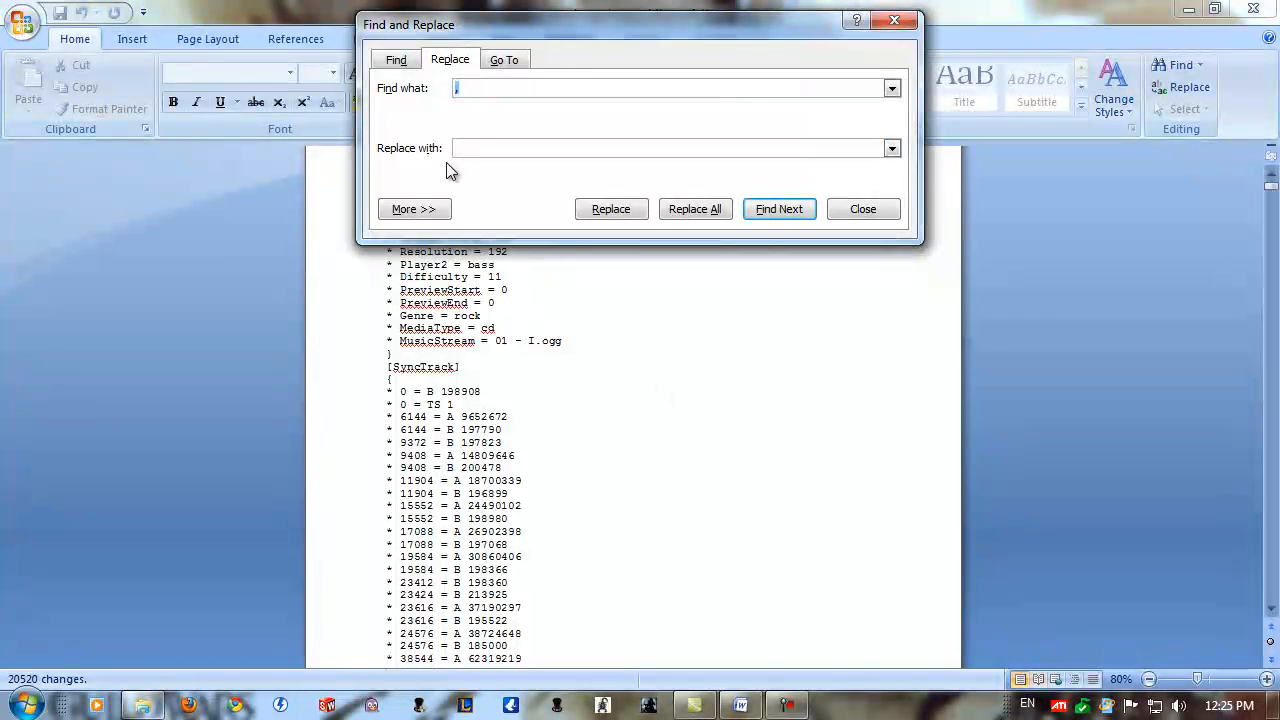
Replace every asterisk in the document with a tab character, closing Find and Replace when done.
left_click(494, 88)
key("BackSpace")
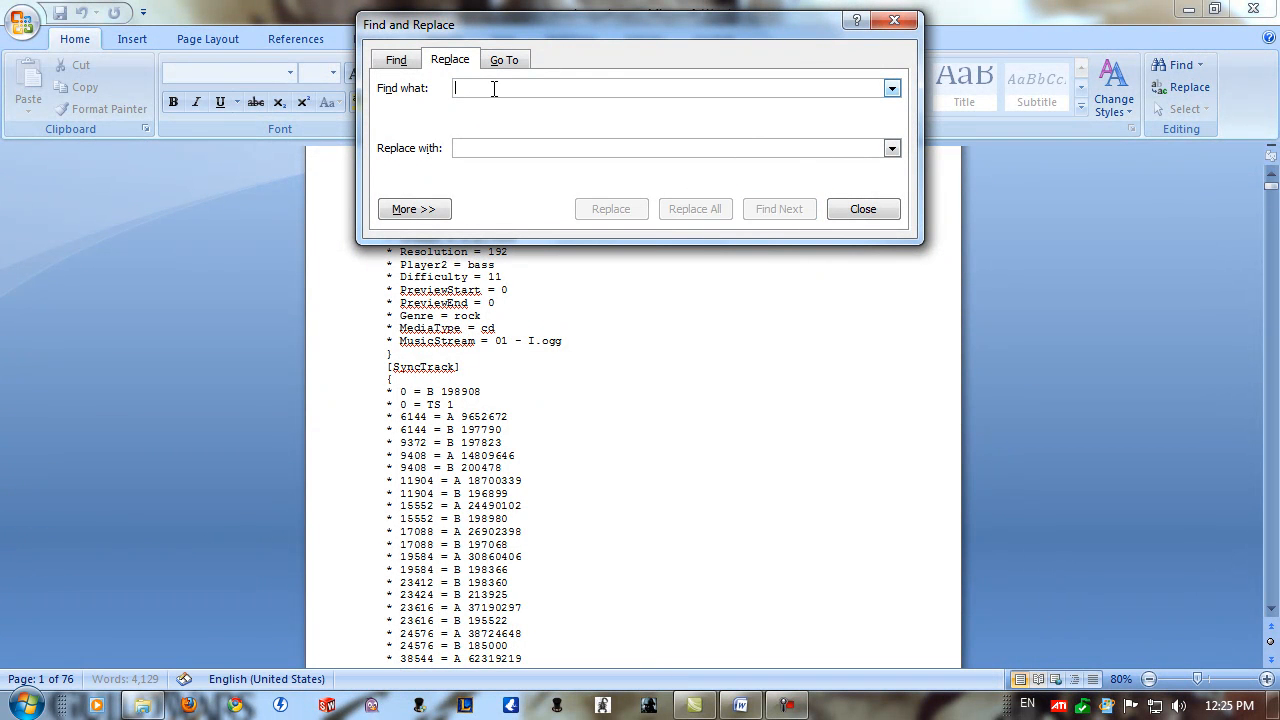
type("*")
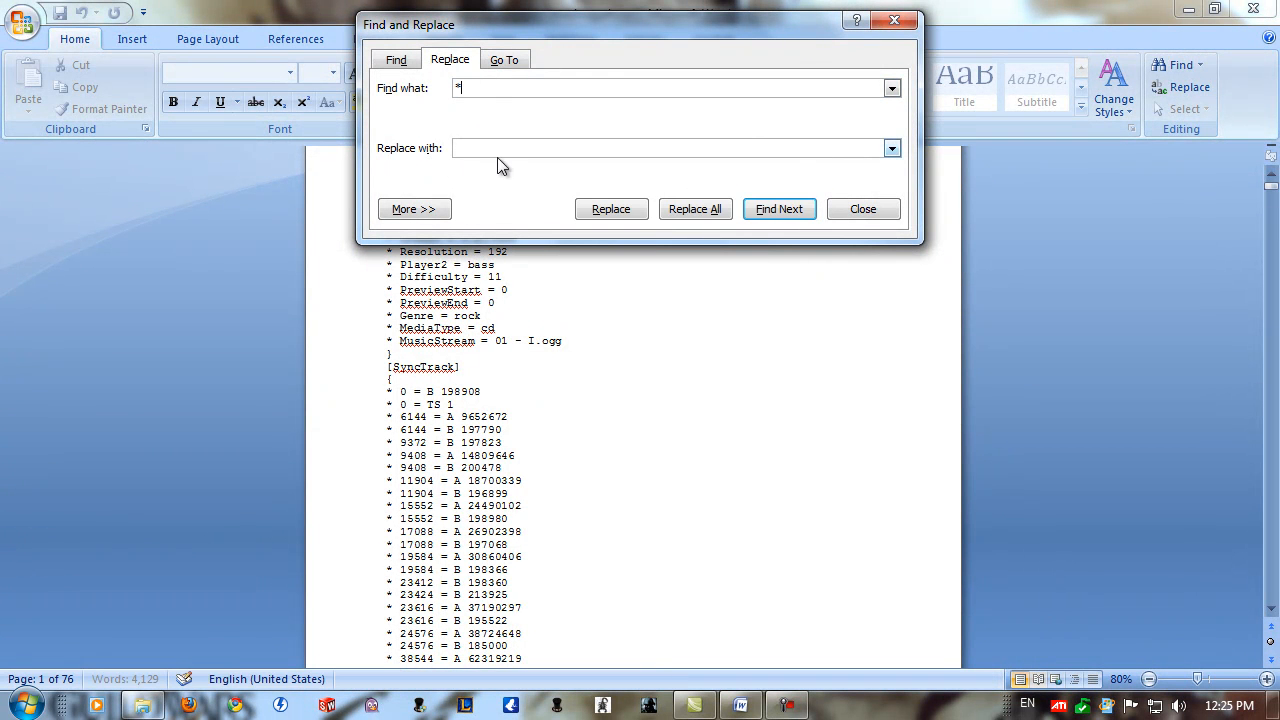
left_click(414, 209)
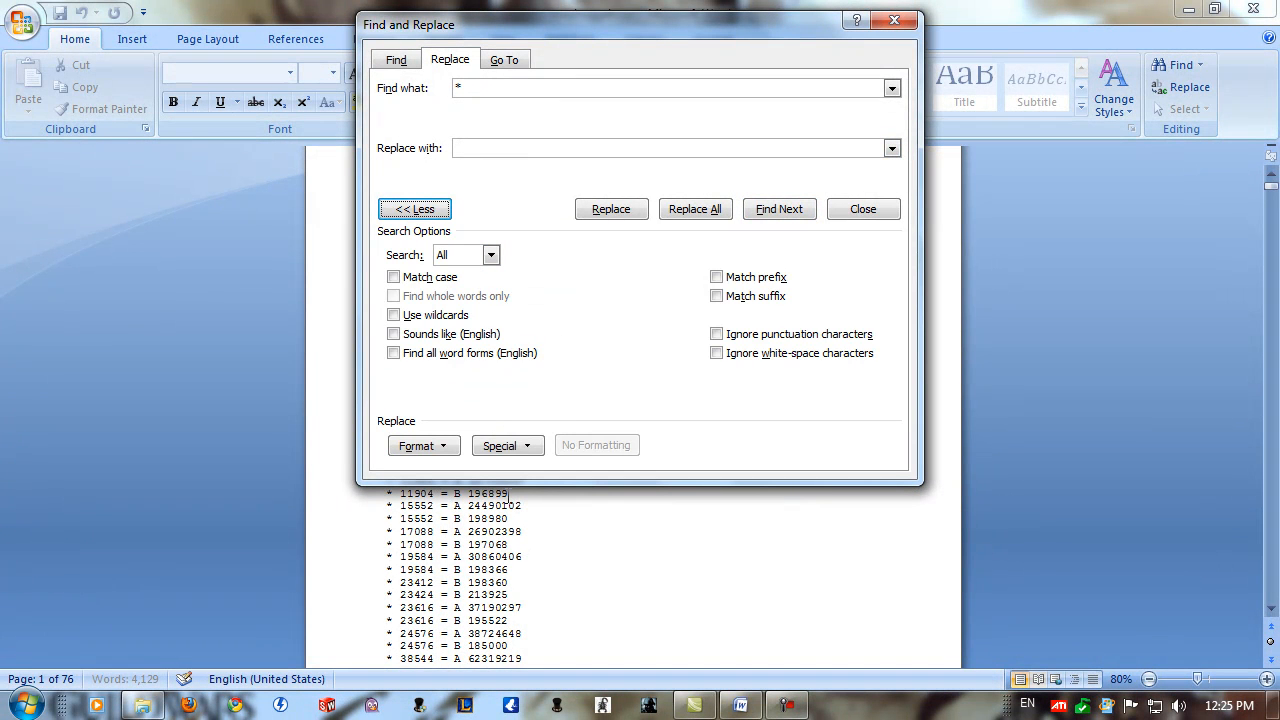
left_click(516, 443)
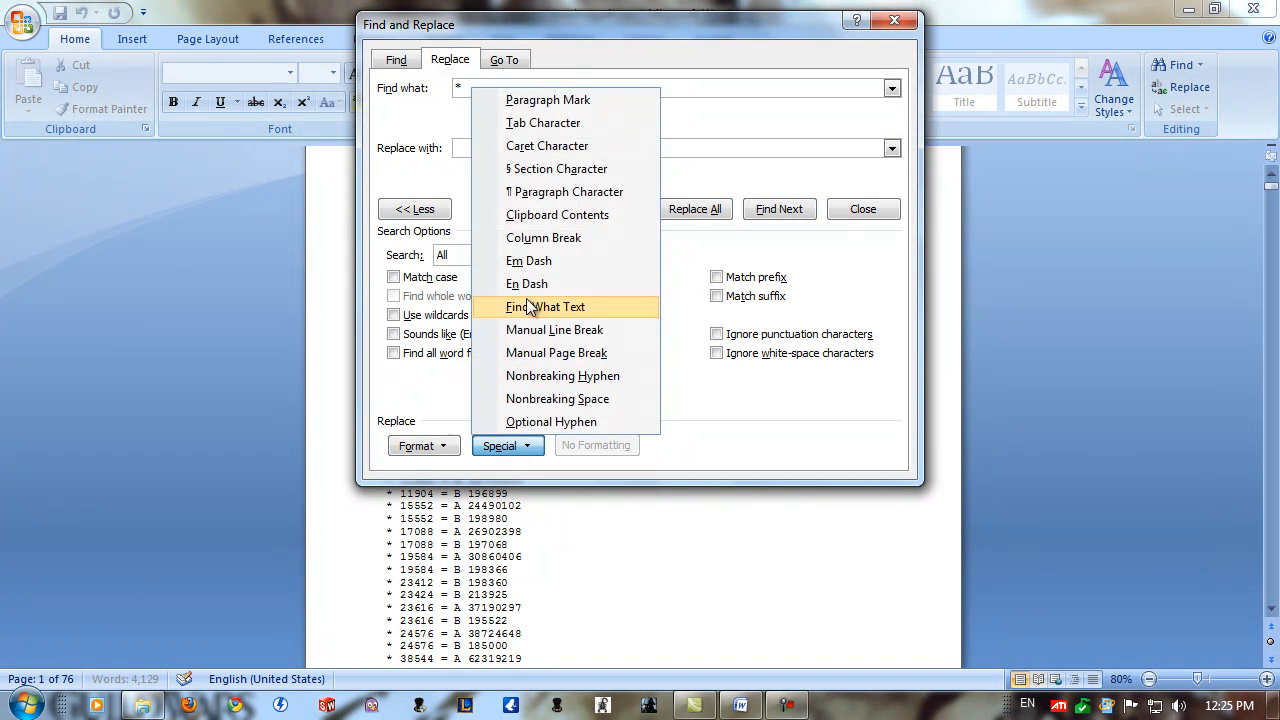
left_click(550, 123)
left_click(680, 212)
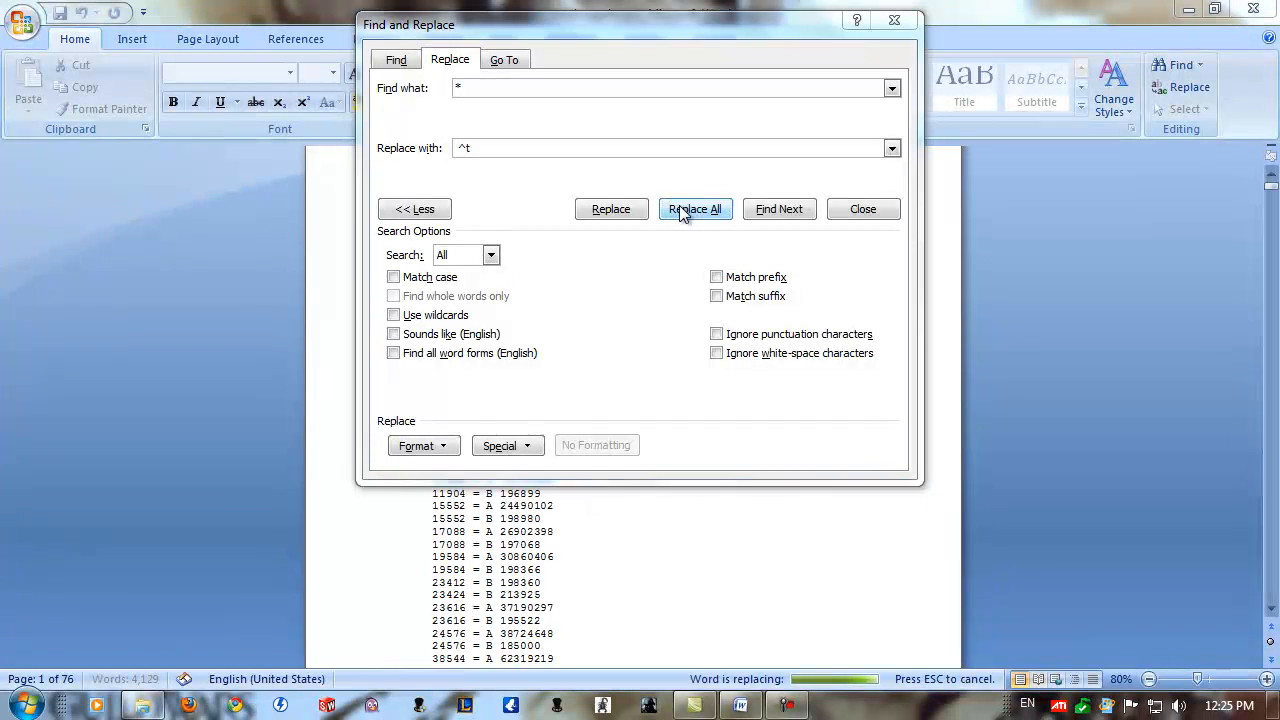
left_click(643, 401)
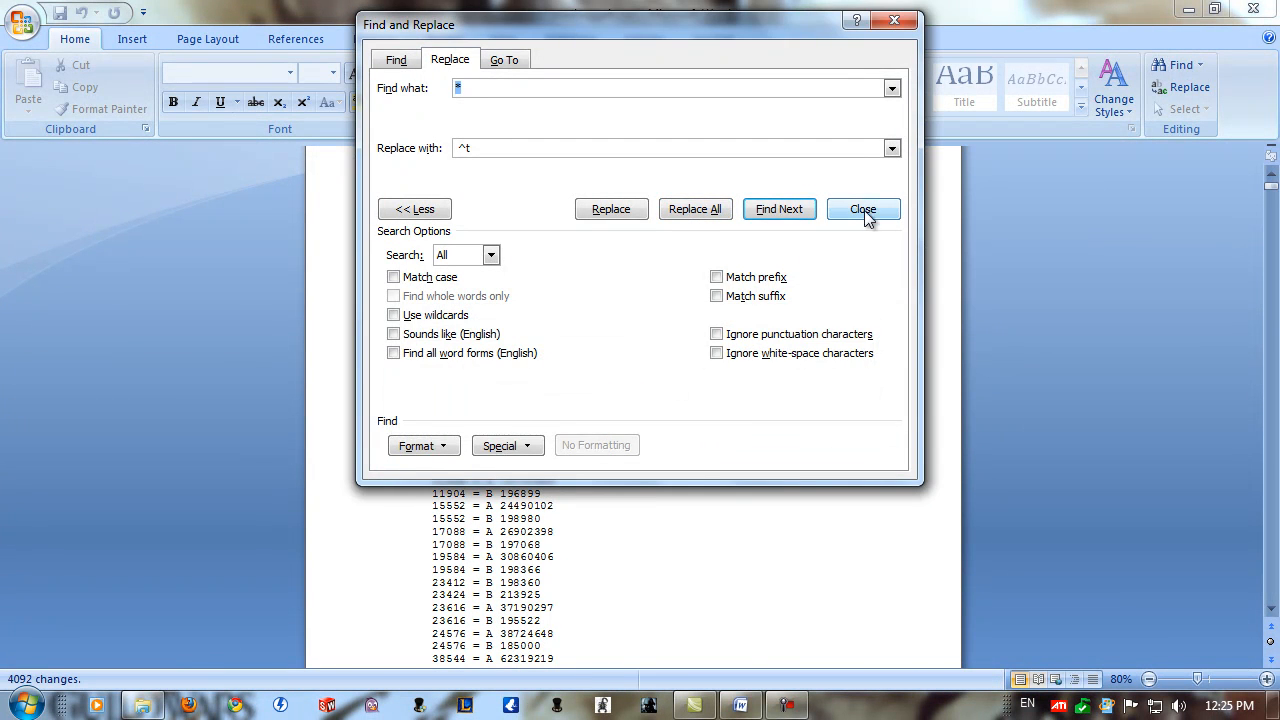
left_click(865, 209)
Enclose section Off-Key Guitar on the 24576 event line in quotation marks.
left_click_drag(1271, 186, 1265, 225)
scroll(799, 317, "up", 3)
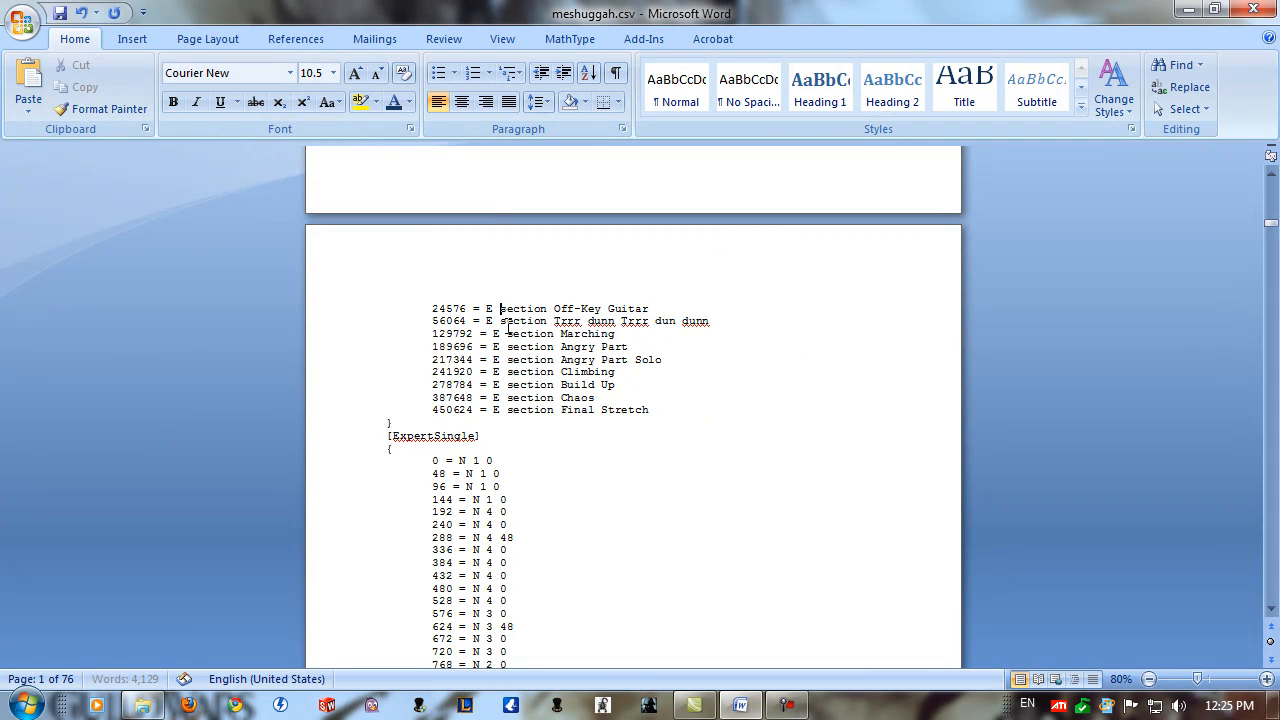
type("\"")
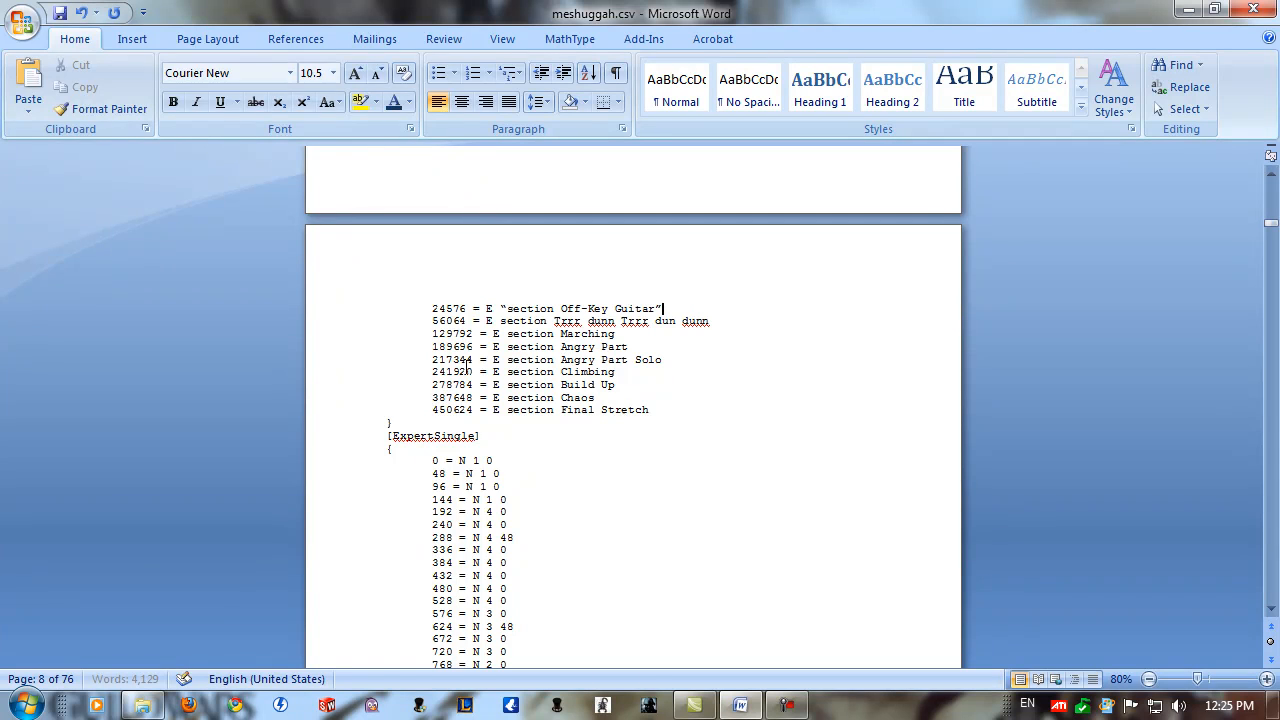
Save the document as meshuggah.txt in Plain Text format in the Meshuggah folder.
left_click(22, 22)
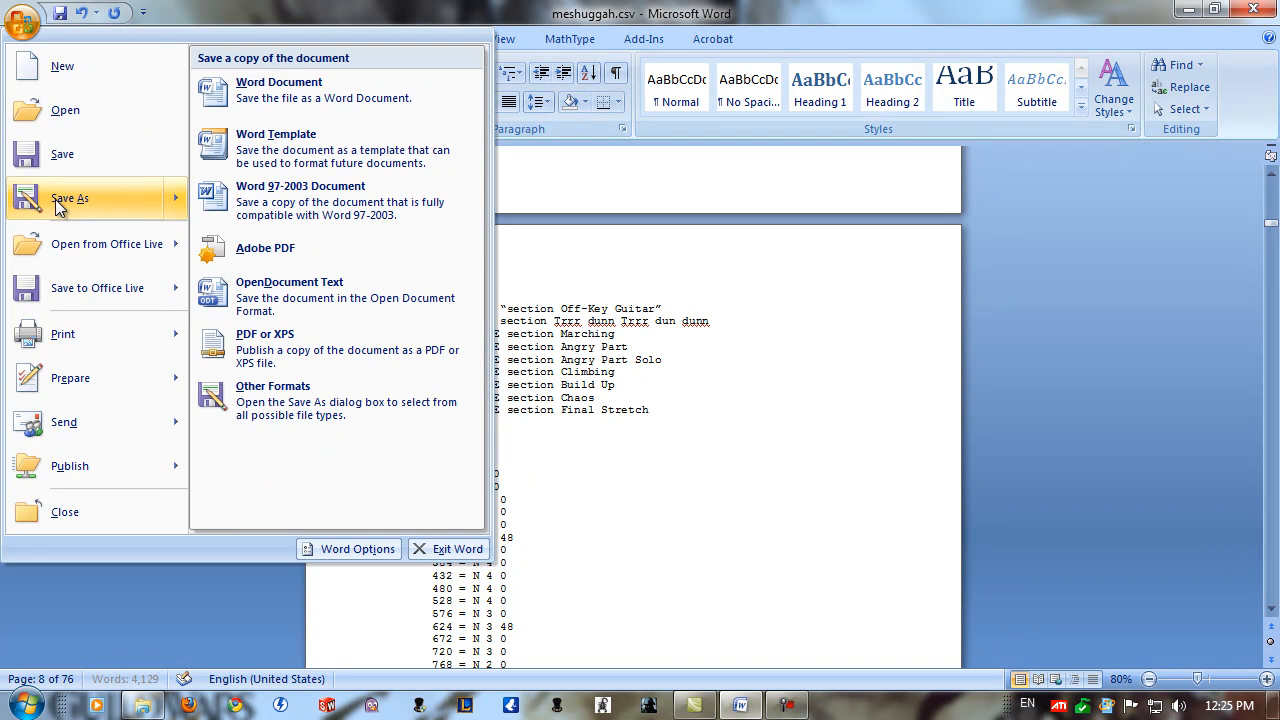
left_click(55, 199)
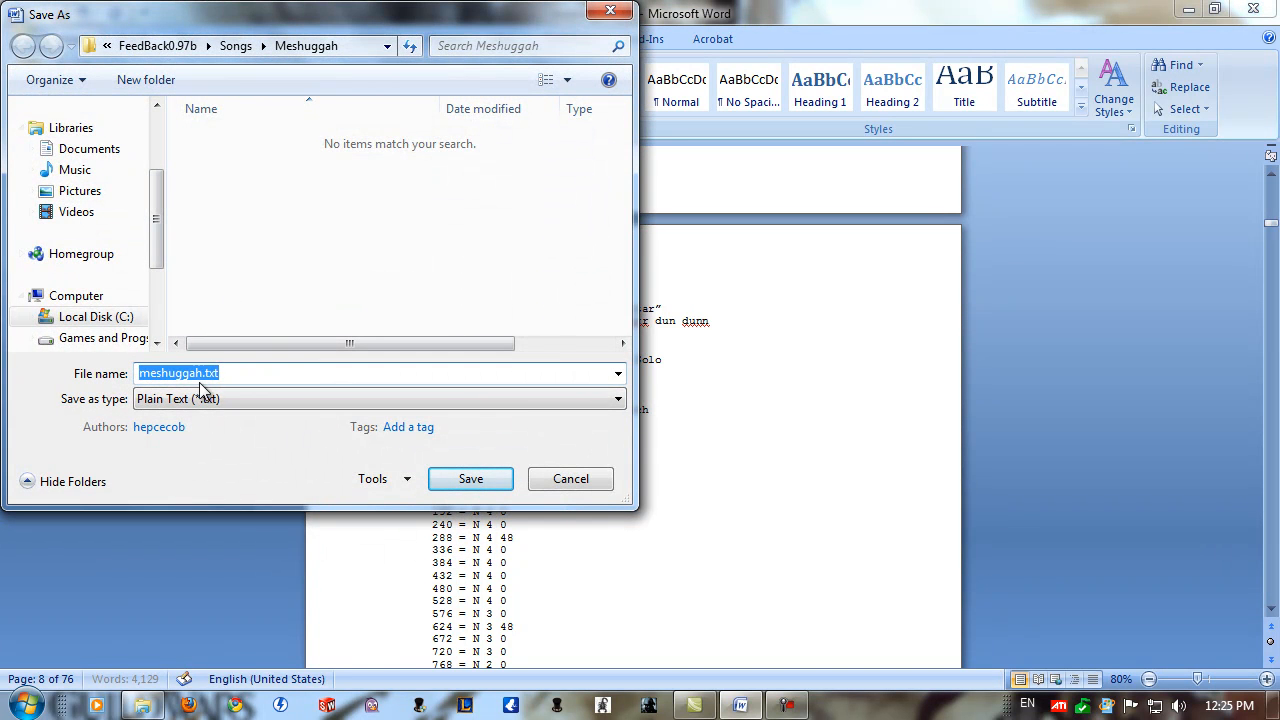
left_click(468, 478)
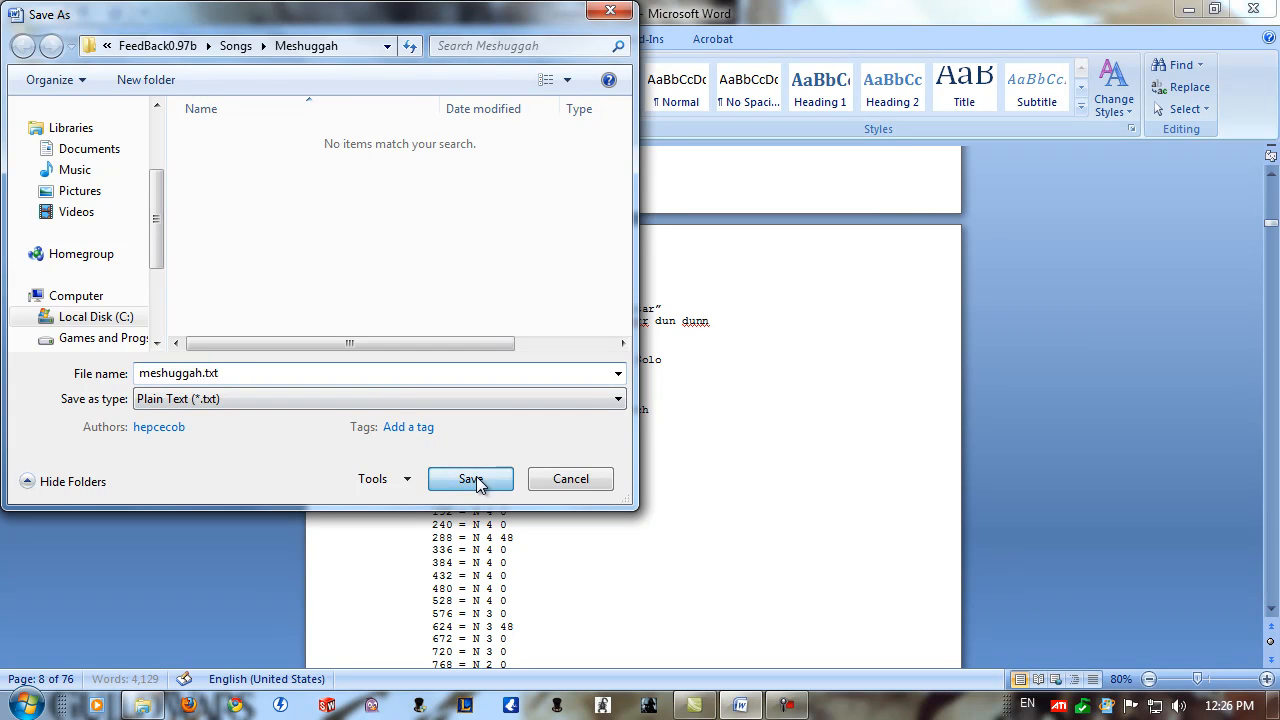
left_click(783, 502)
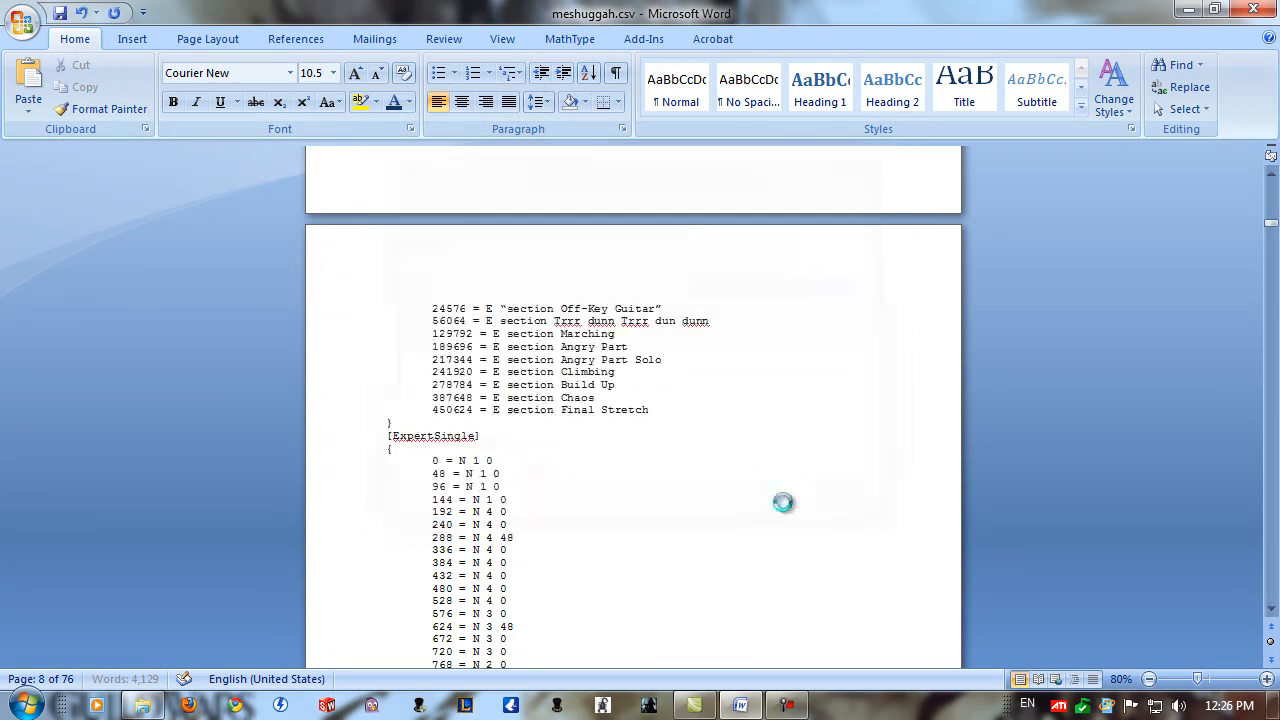
Switch to the Meshuggah folder and try to rename meshuggah.txt as meshuggah.chart, accepting the extension change.
left_click(143, 705)
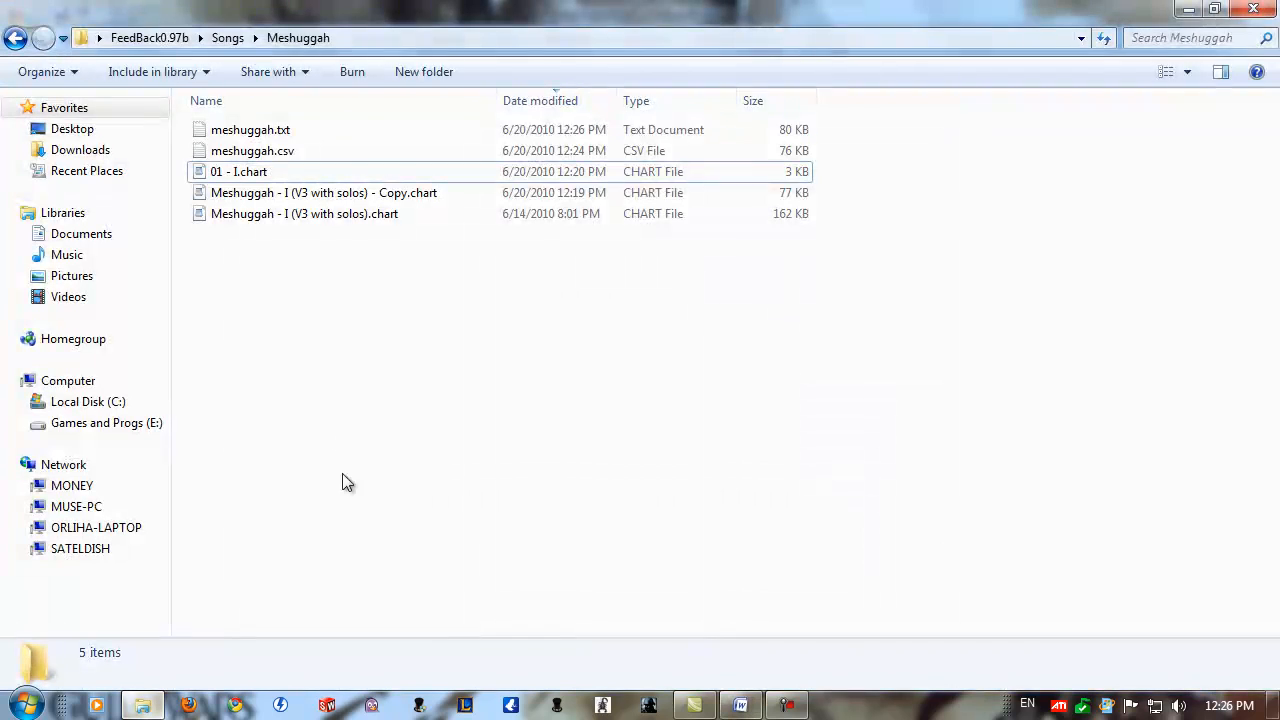
left_click(278, 135)
left_click(283, 140)
key("End")
key("BackSpace")
key("BackSpace")
key("BackSpace")
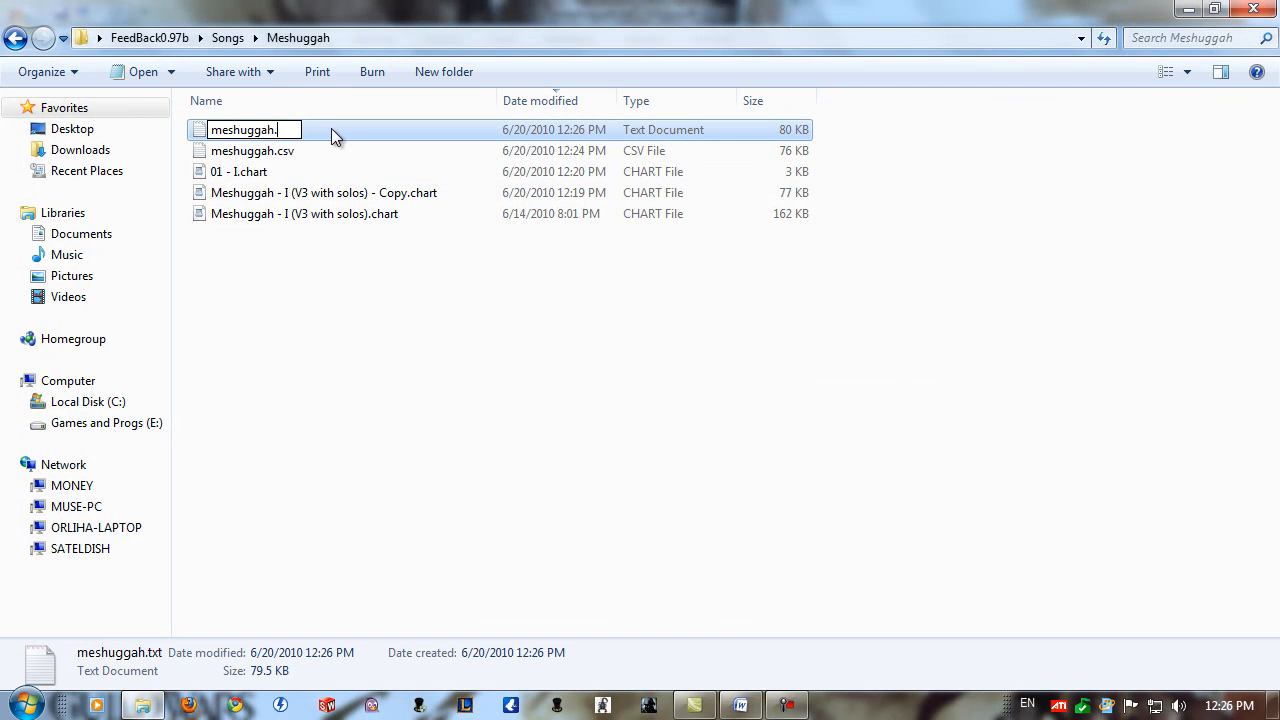
type("chart")
key("Return")
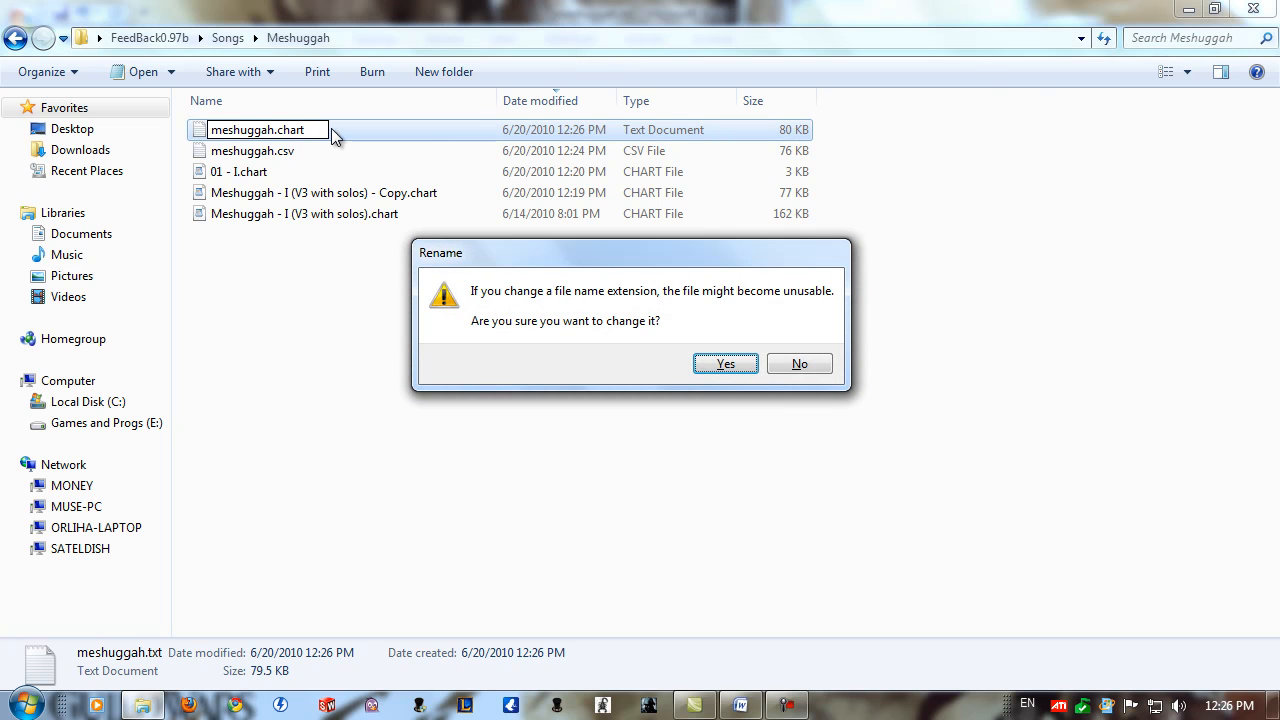
left_click(725, 364)
key("Return")
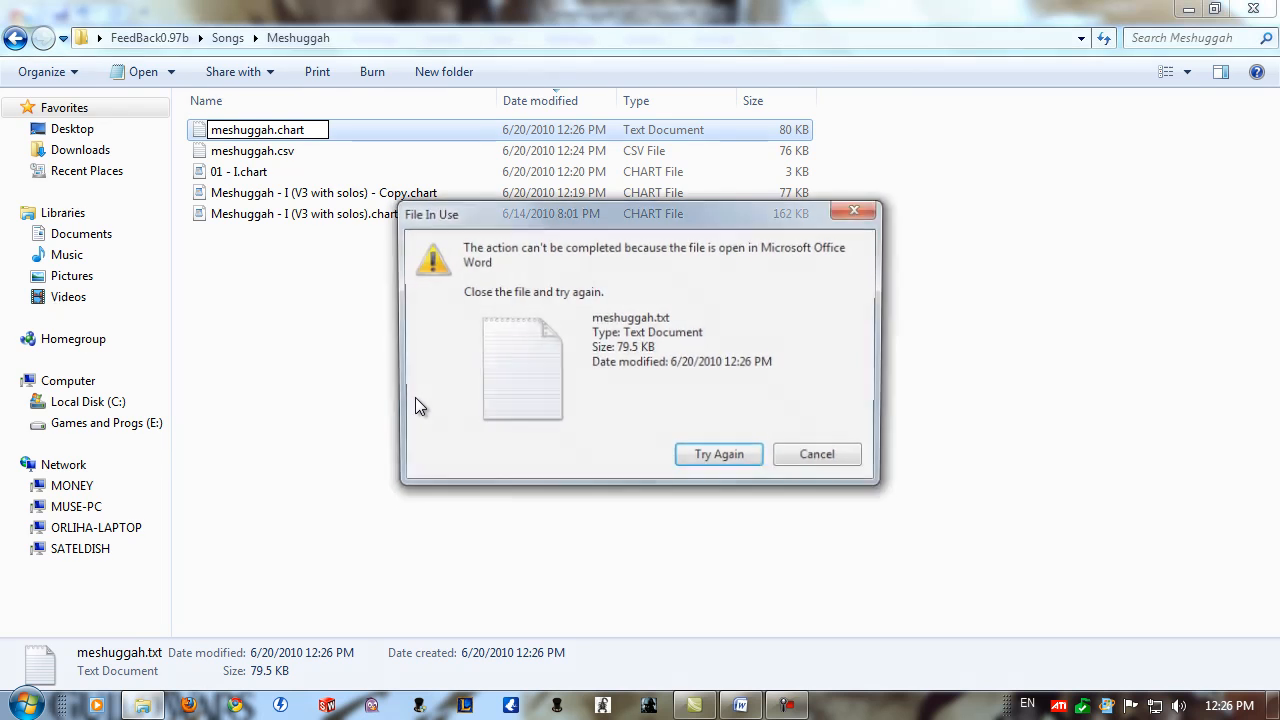
left_click(727, 466)
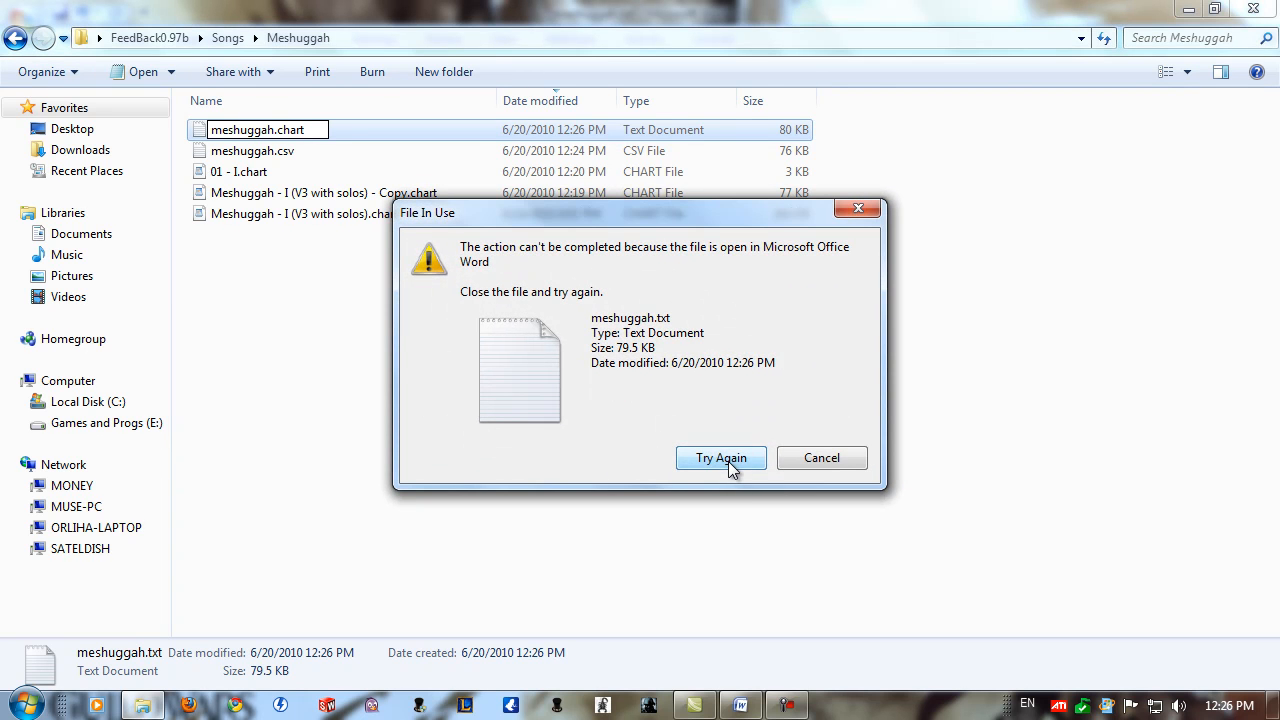
Close the Word window holding meshuggah.txt and retry the pending rename.
left_click(741, 706)
right_click(745, 706)
left_click(762, 668)
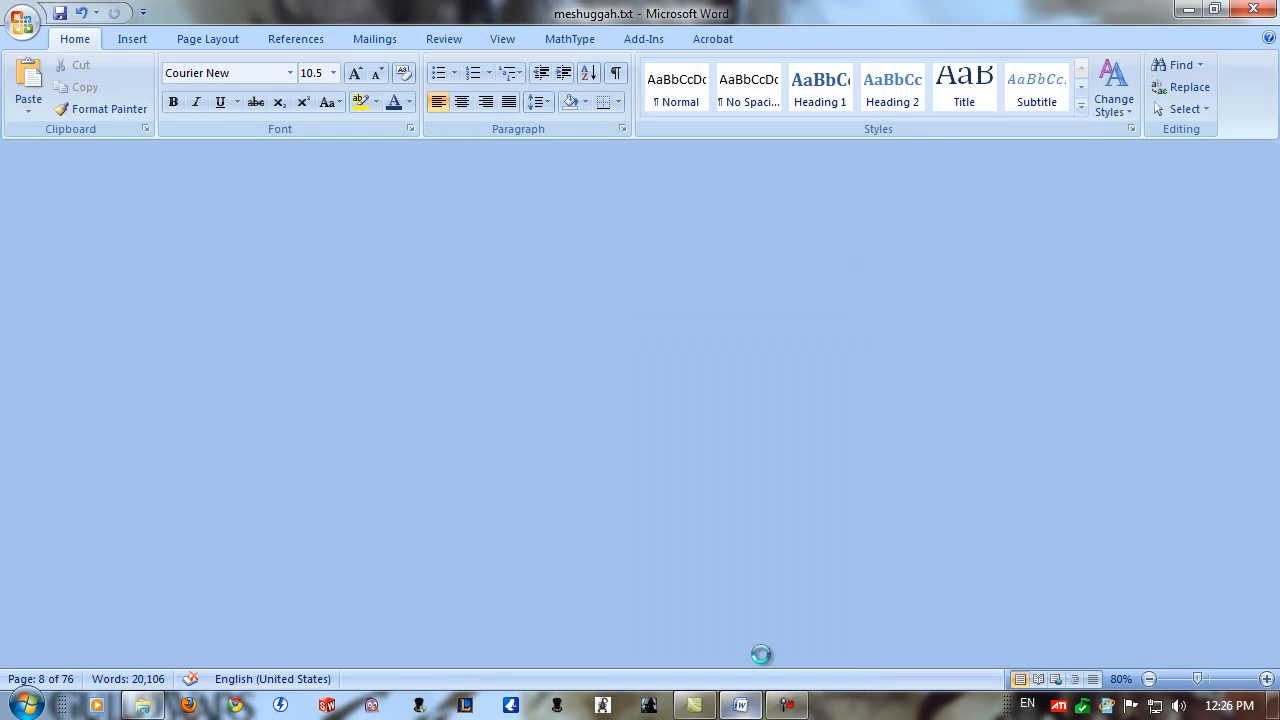
left_click(735, 459)
left_click(356, 395)
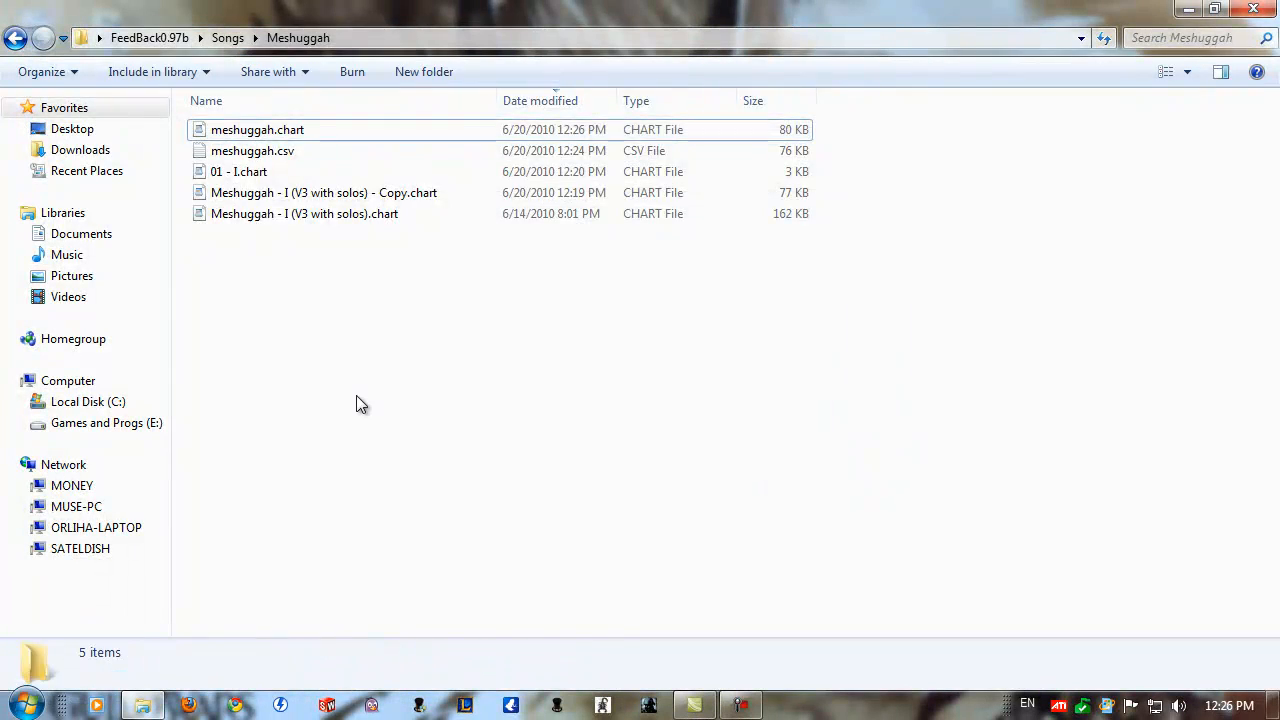
Go up to the FeedBack0.97b folder and launch FeedBack.exe.
key("BackSpace")
key("BackSpace")
double_click(258, 277)
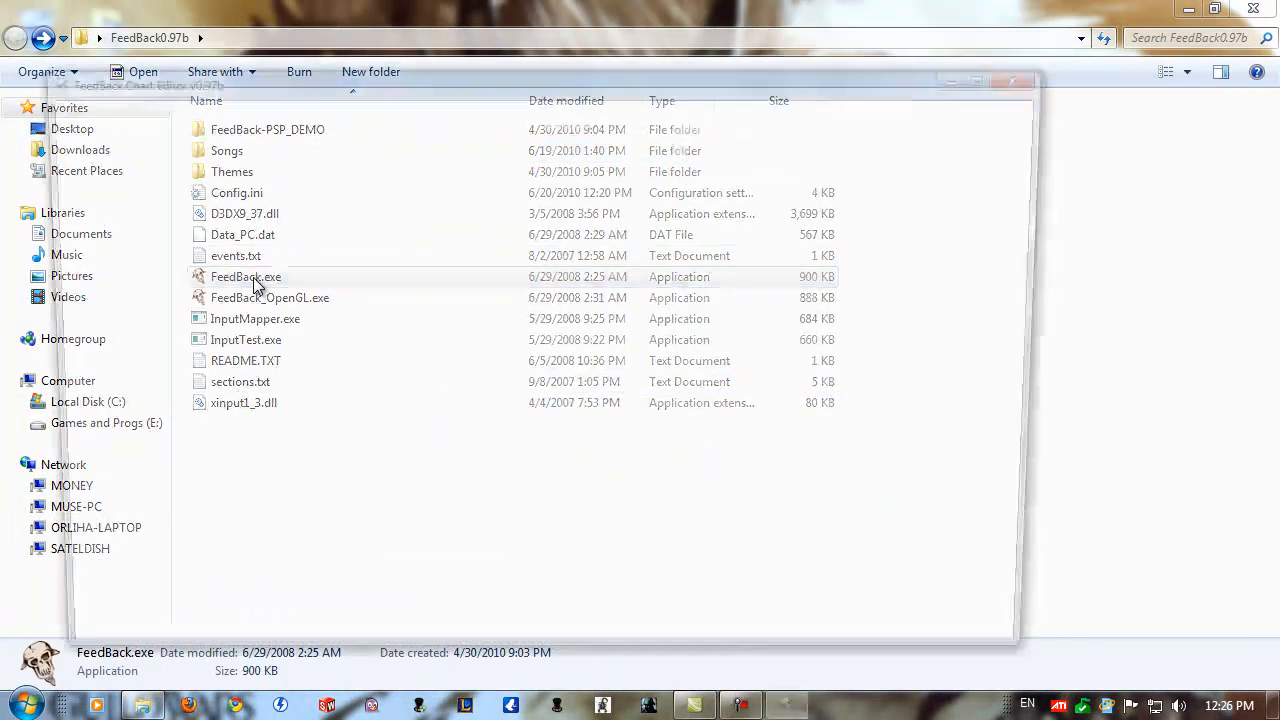
Begin loading a chart and browse to the Meshuggah folder within songs.
key("Escape")
key("Escape")
key("Down")
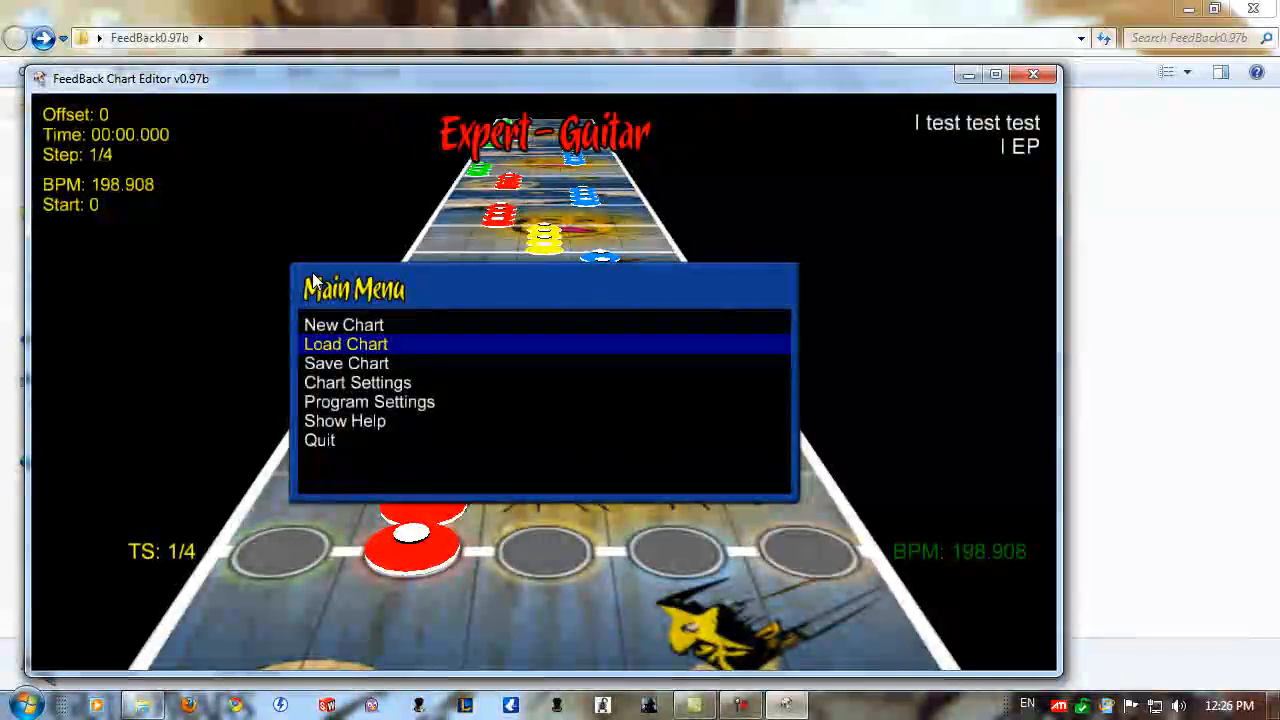
key("Return")
key("Down")
key("Down")
key("Down")
Load meshuggah.chart from the Meshuggah folder's chart list.
key("Down")
key("Down")
key("Down")
key("Down")
key("Down")
key("Down")
key("Down")
key("Up")
key("Return")
key("Down")
key("Up")
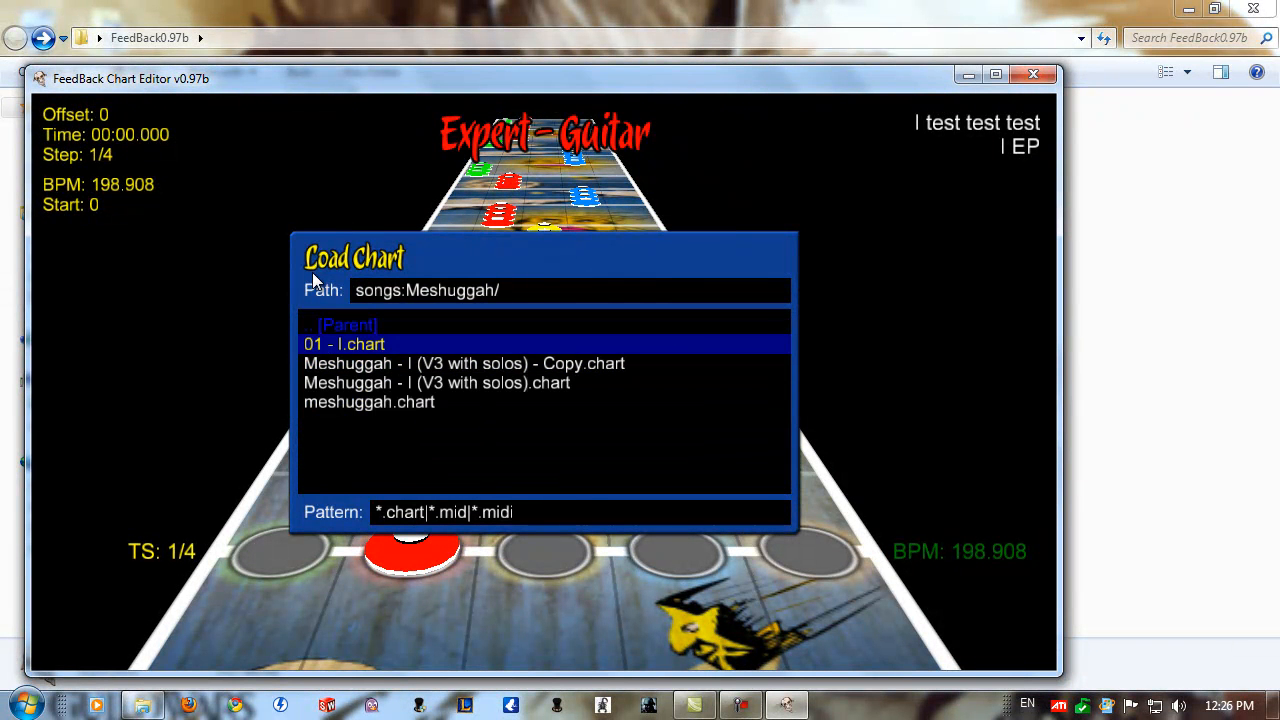
key("Down")
key("Down")
key("Down")
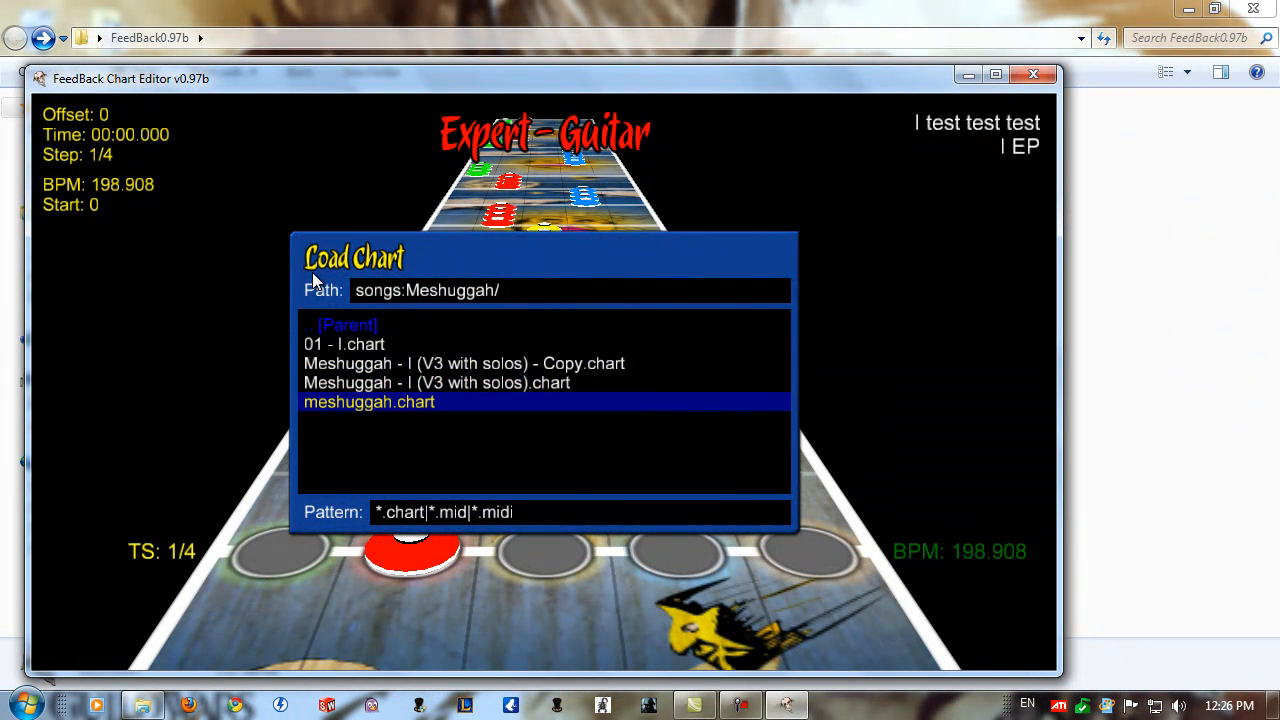
key("Return")
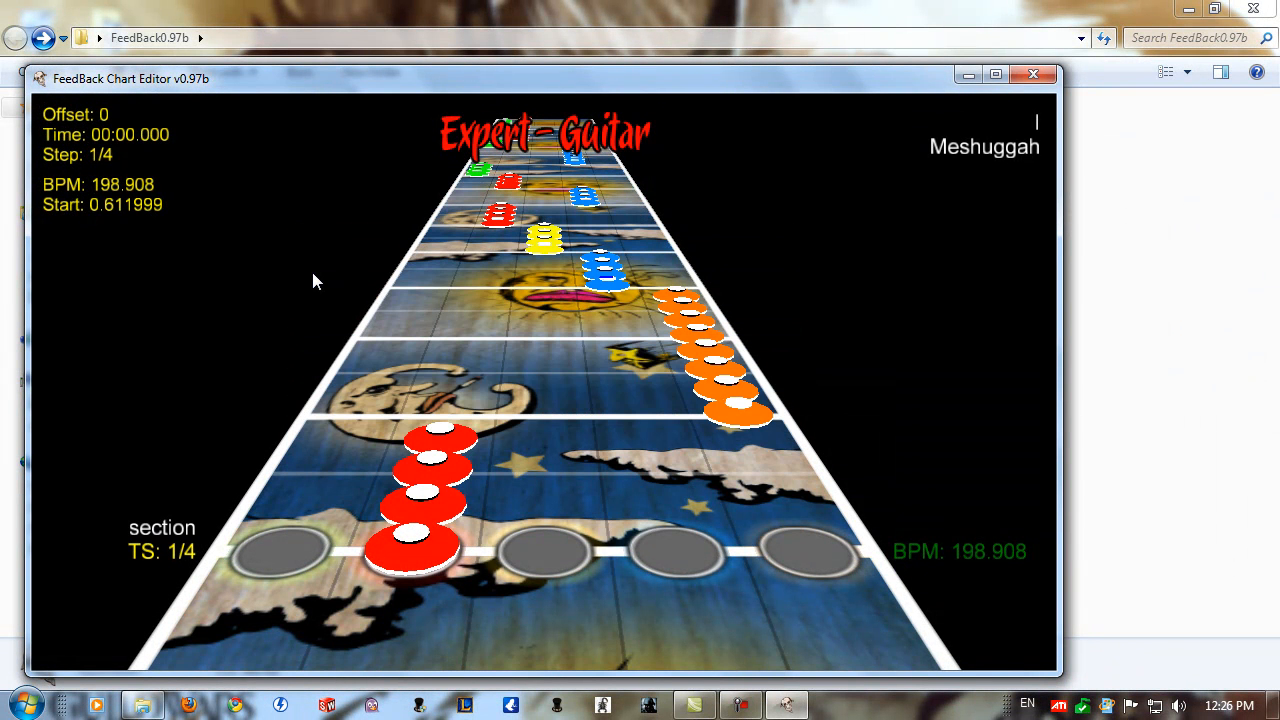
Advance through the loaded chart from its start to examine the notes, BPM changes and anchors.
key("Page_Up")
key("Page_Up")
key("Page_Up")
key("Page_Up")
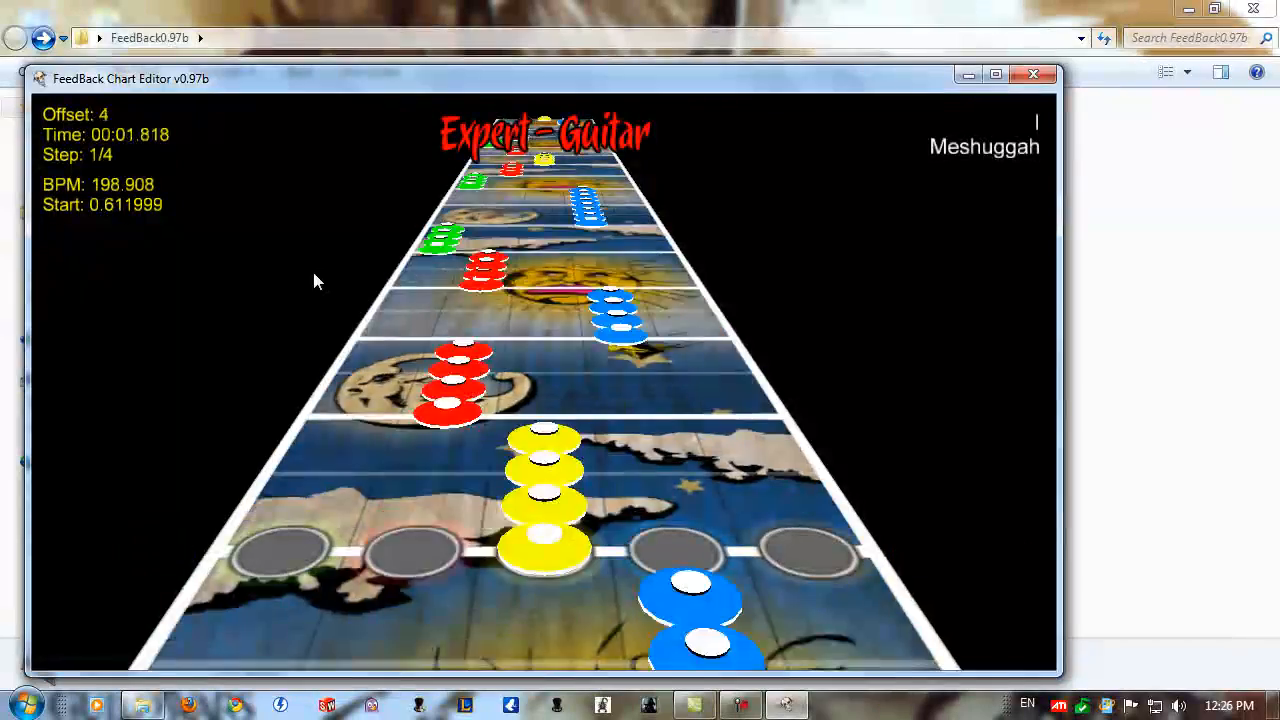
key("Page_Up")
key("Page_Up")
key("Page_Up")
key("Page_Up")
key("Page_Up")
key("Page_Up")
key("Page_Up")
key("Page_Up")
key("Page_Up")
key("Page_Up")
key("Page_Up")
key("Page_Up")
key("Page_Up")
key("Page_Up")
key("Page_Up")
key("Page_Up")
key("Page_Up")
key("Page_Up")
key("Page_Up")
key("Page_Up")
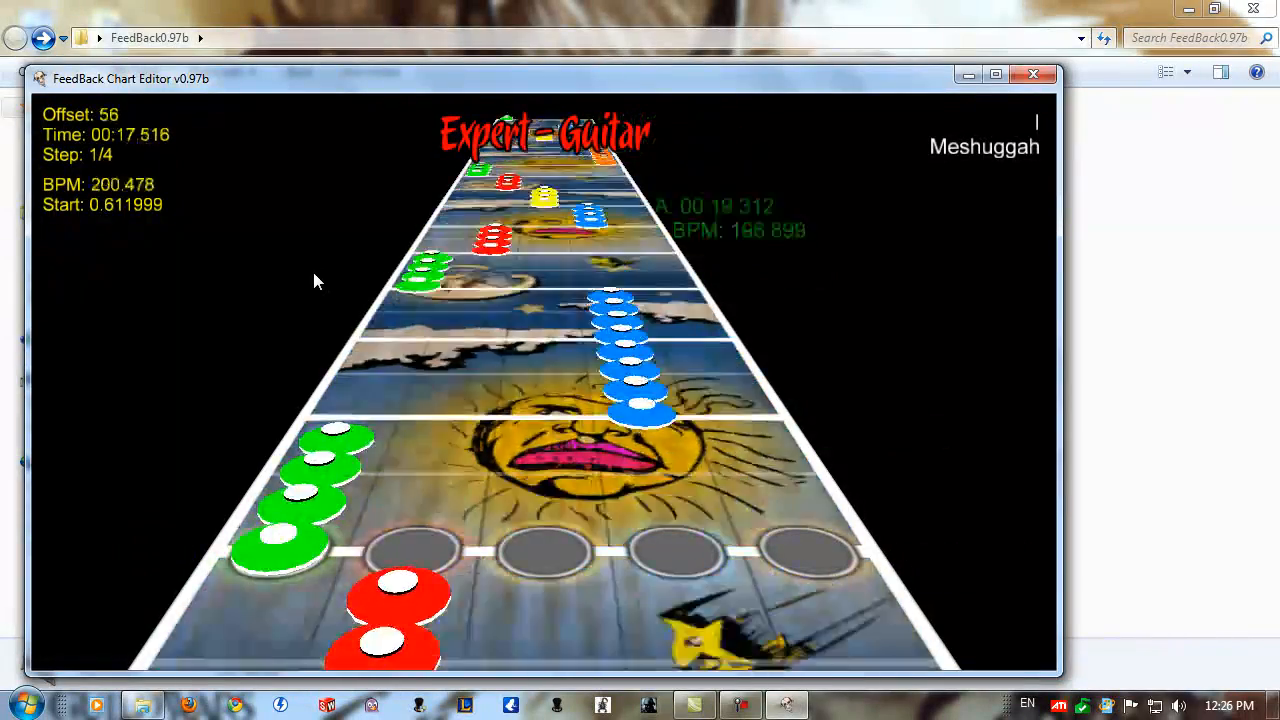
key("Page_Up")
key("Page_Up")
key("Page_Up")
key("Page_Up")
key("Page_Up")
key("Page_Up")
key("Page_Up")
key("Page_Up")
key("Page_Up")
key("Page_Up")
key("Page_Up")
key("Page_Up")
key("Page_Up")
key("Page_Up")
key("Page_Up")
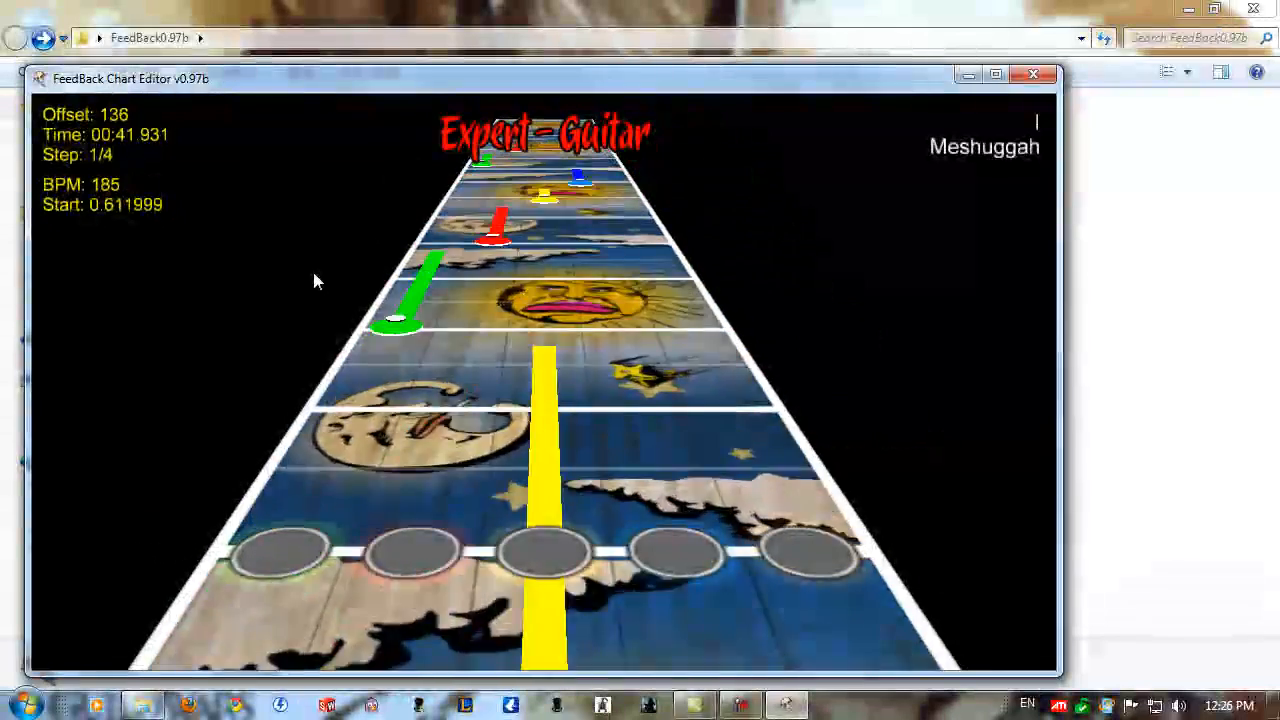